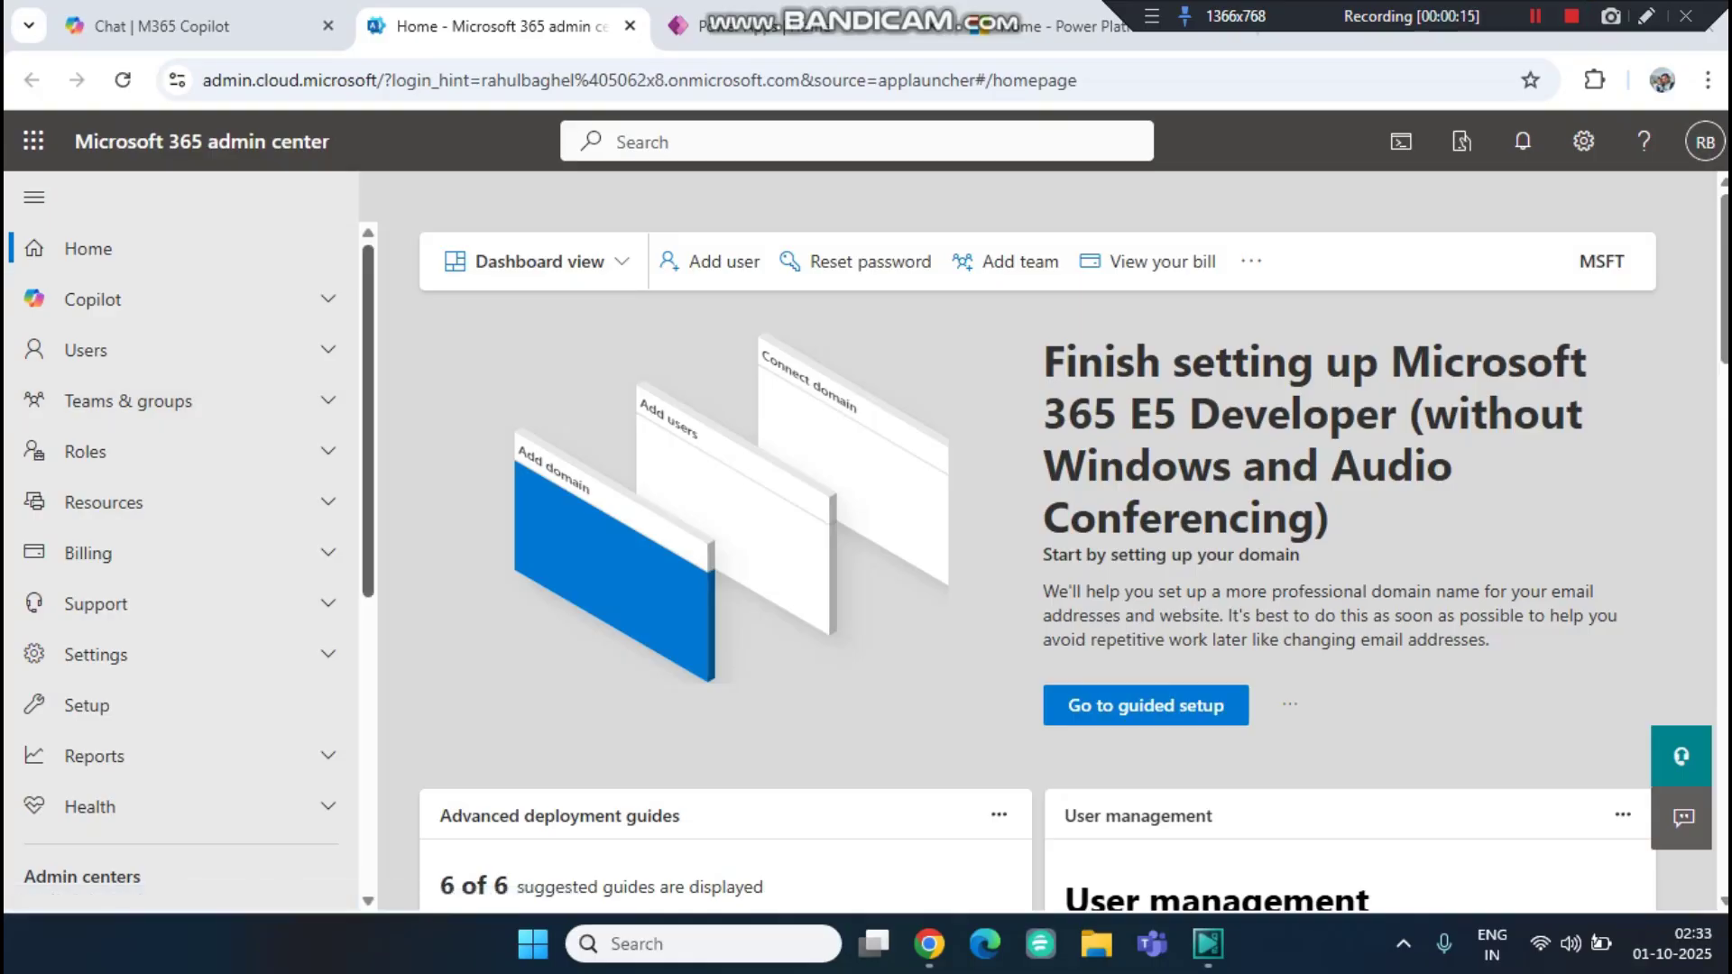
# Open the Power Platform admin center from the admin centers list of the Microsoft 365 admin center.
pyautogui.scroll(-5, 181, 541)
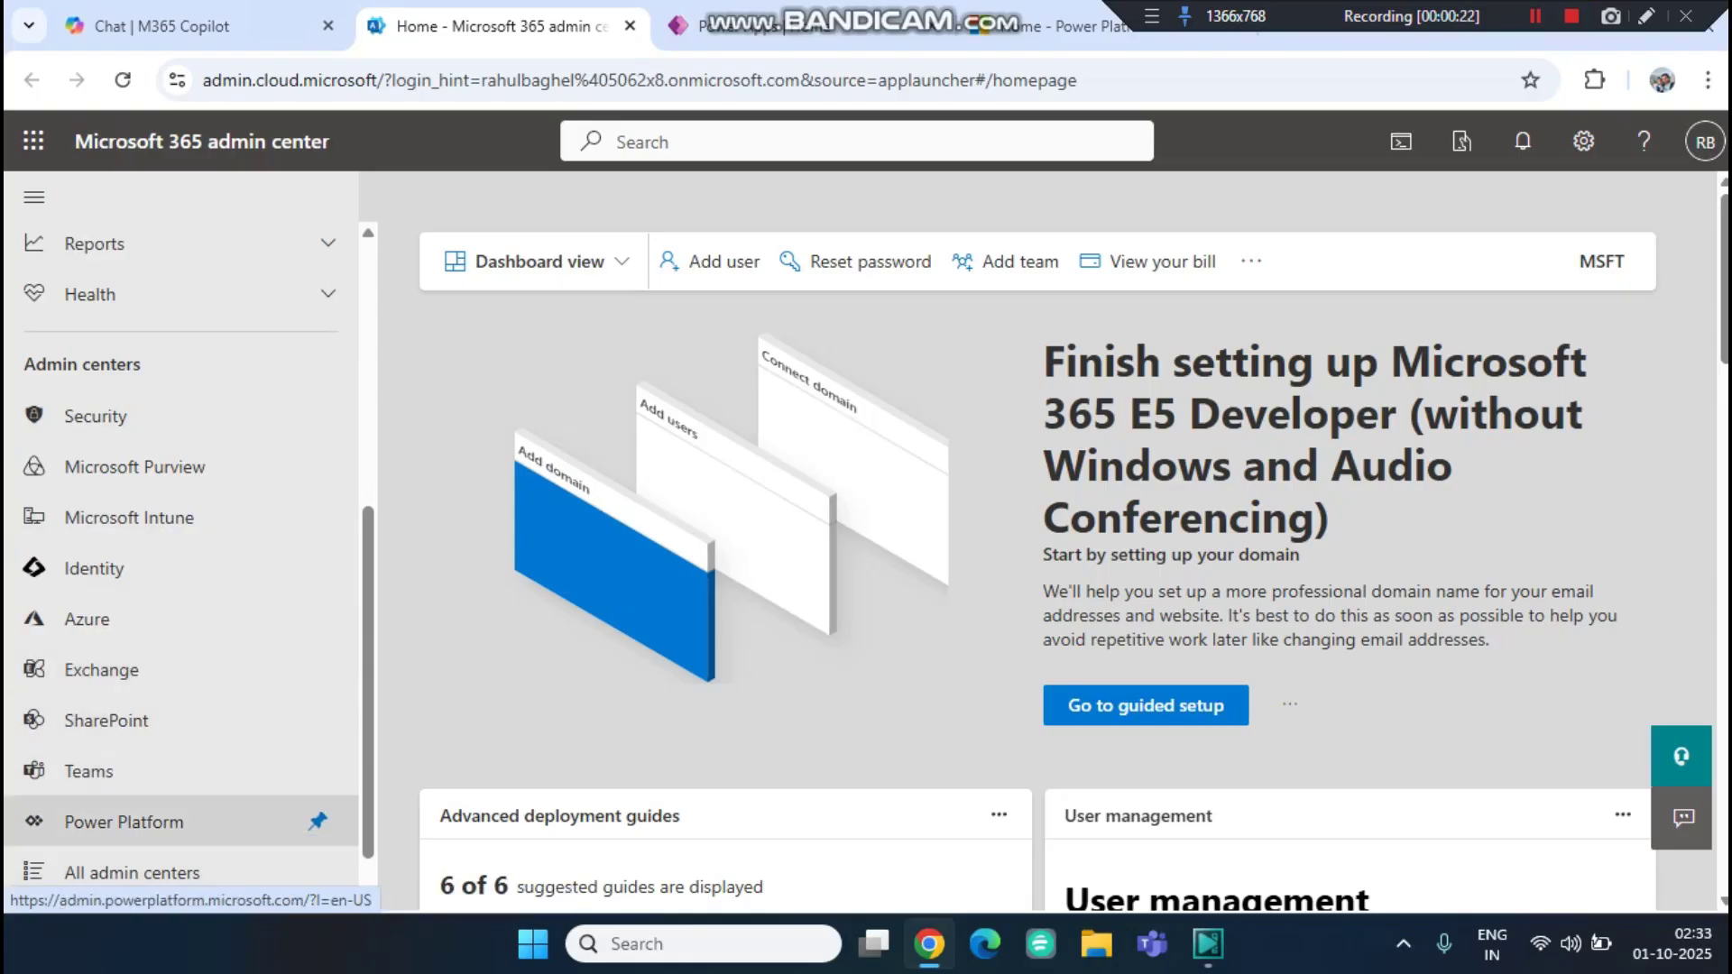
pyautogui.click(126, 822)
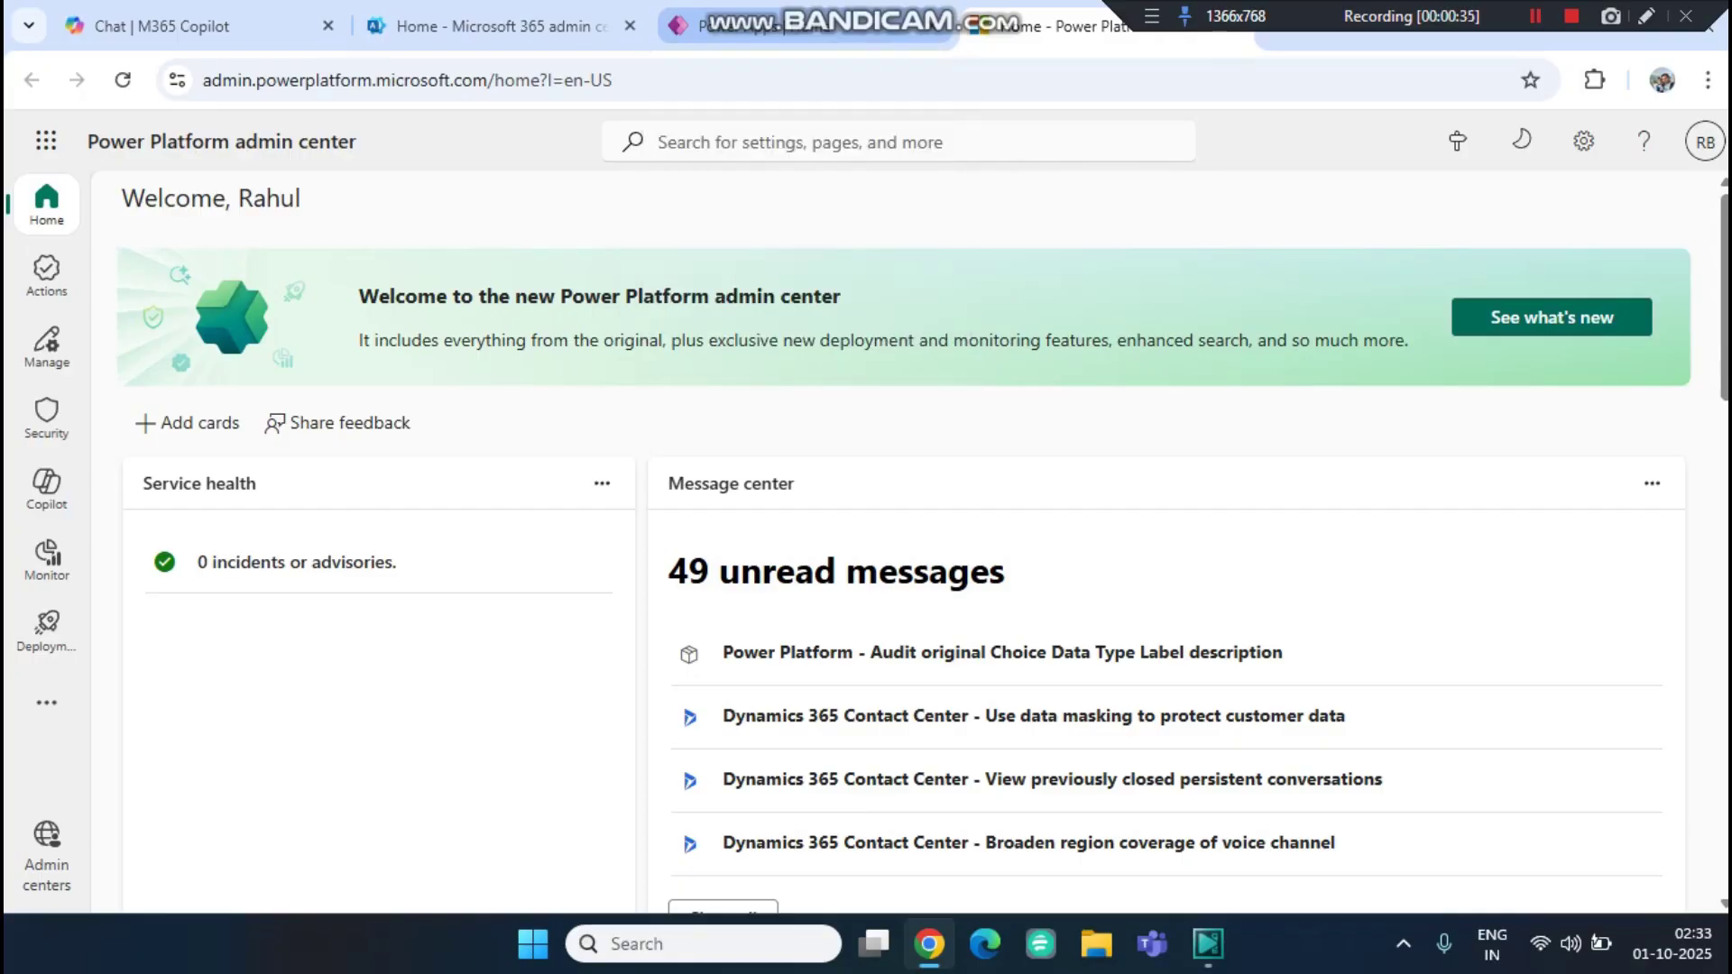
# Switch to Power Apps, check the current environment, and open the Power Platform admin center from its settings.
pyautogui.click(740, 26)
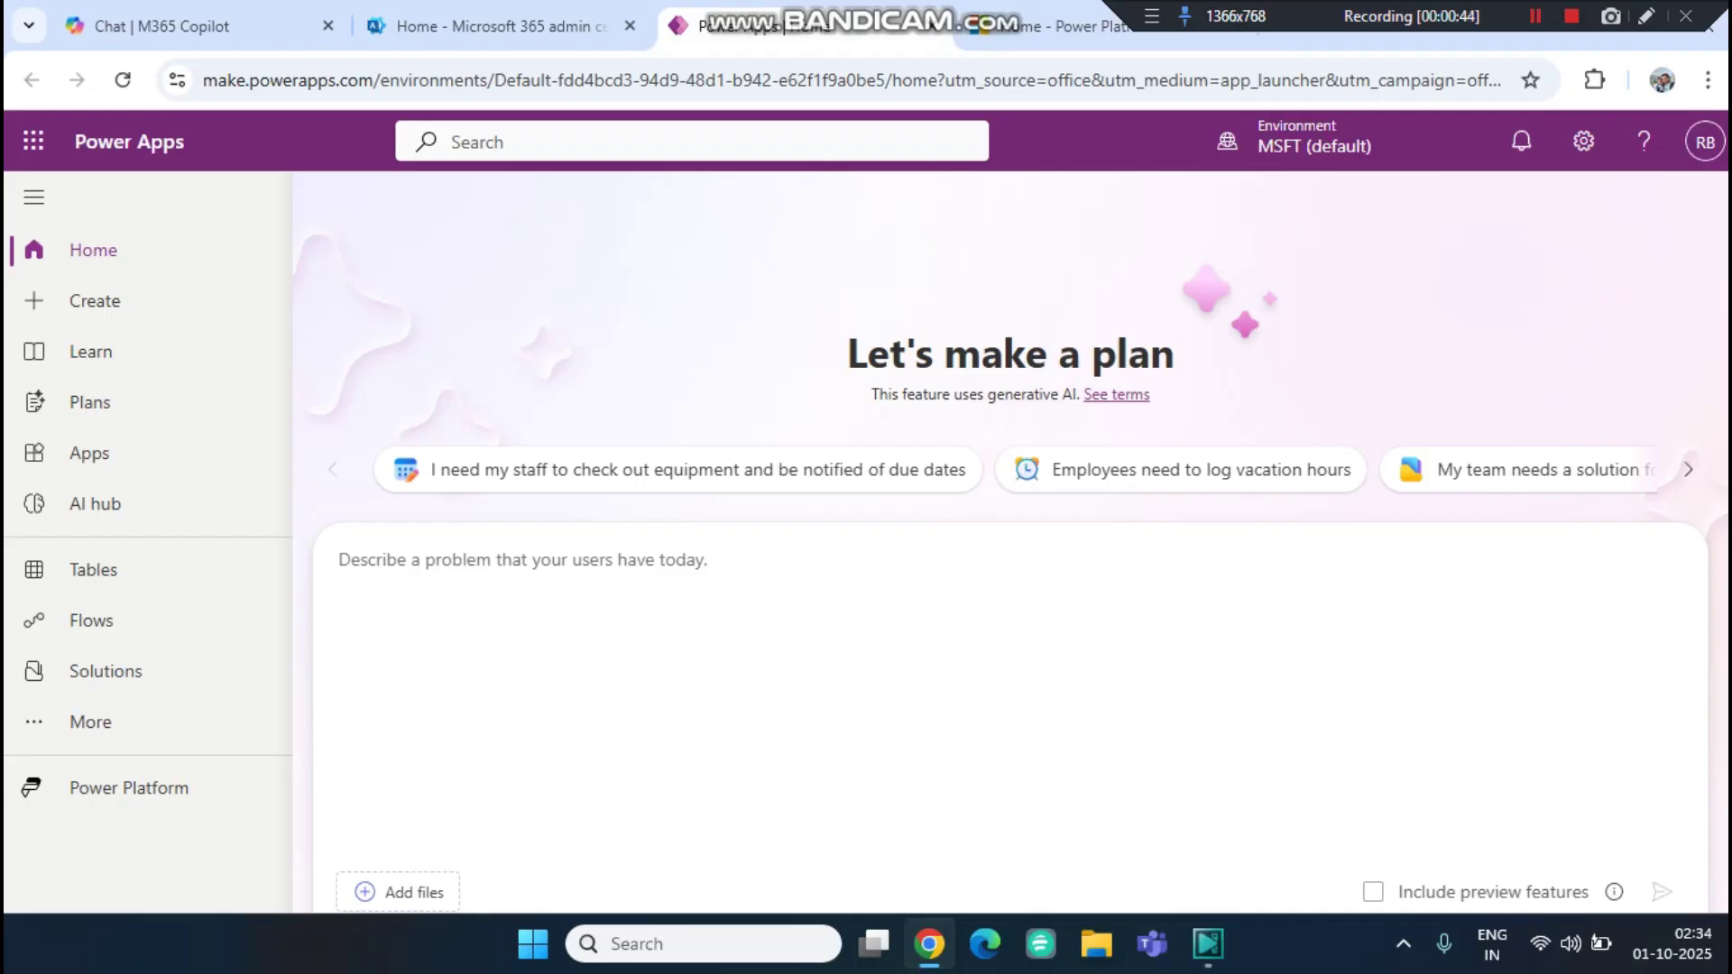
pyautogui.moveTo(1315, 142)
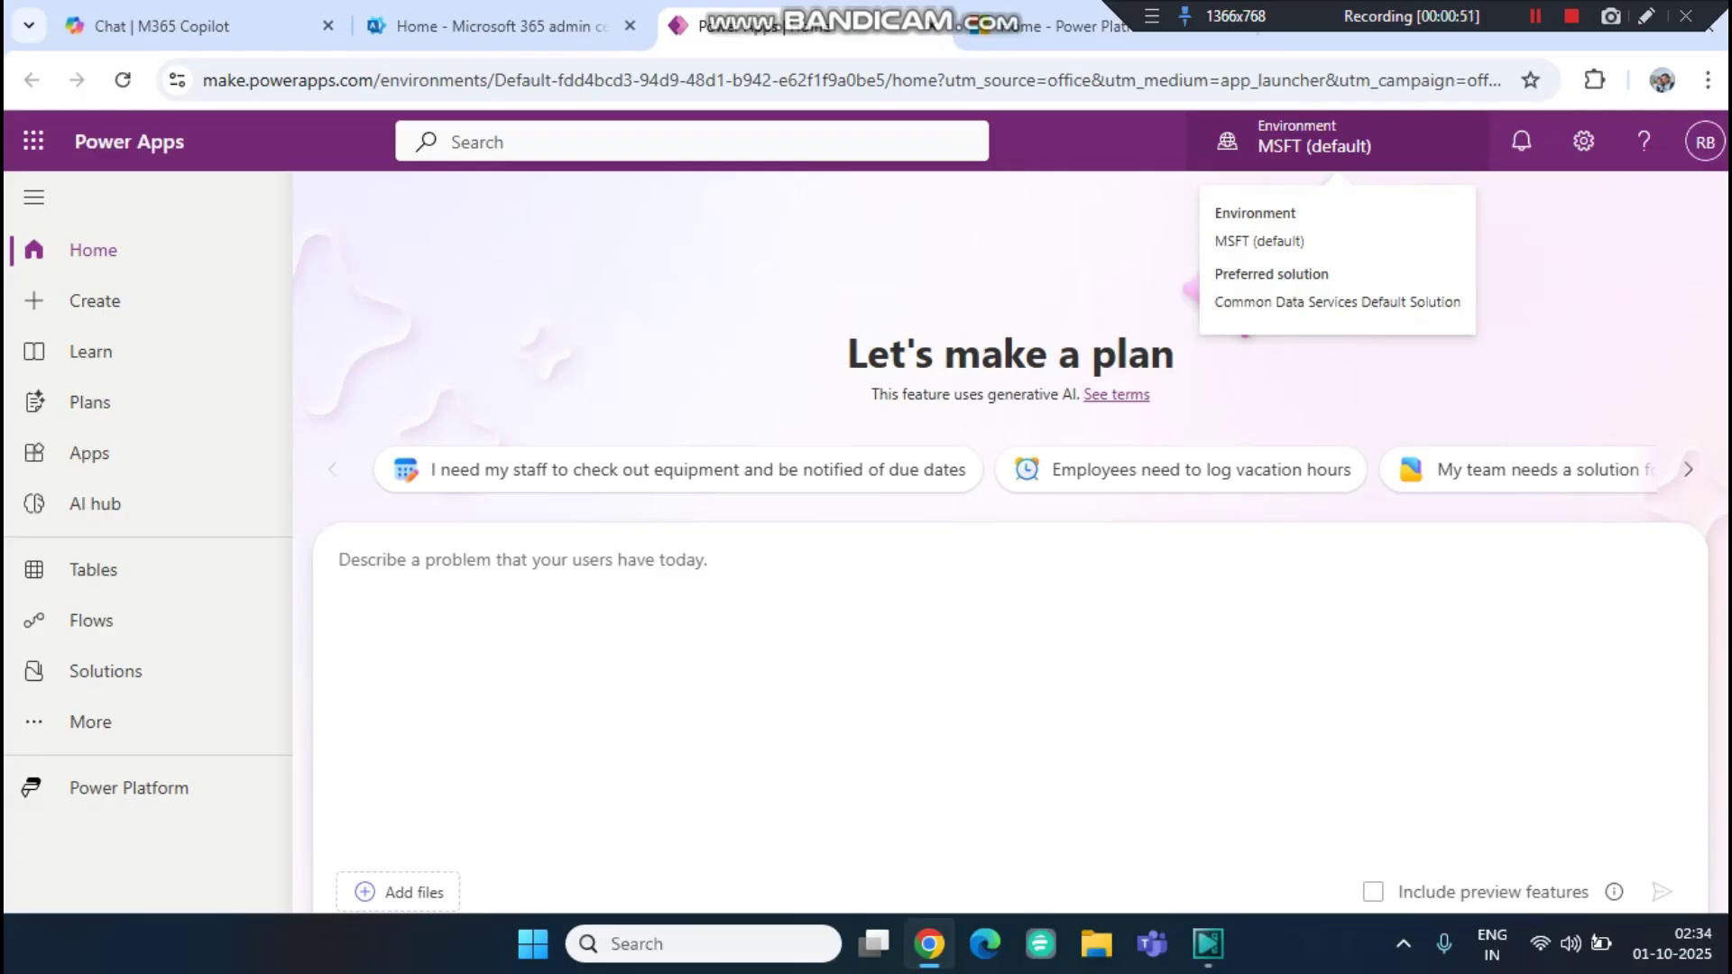
pyautogui.click(1584, 142)
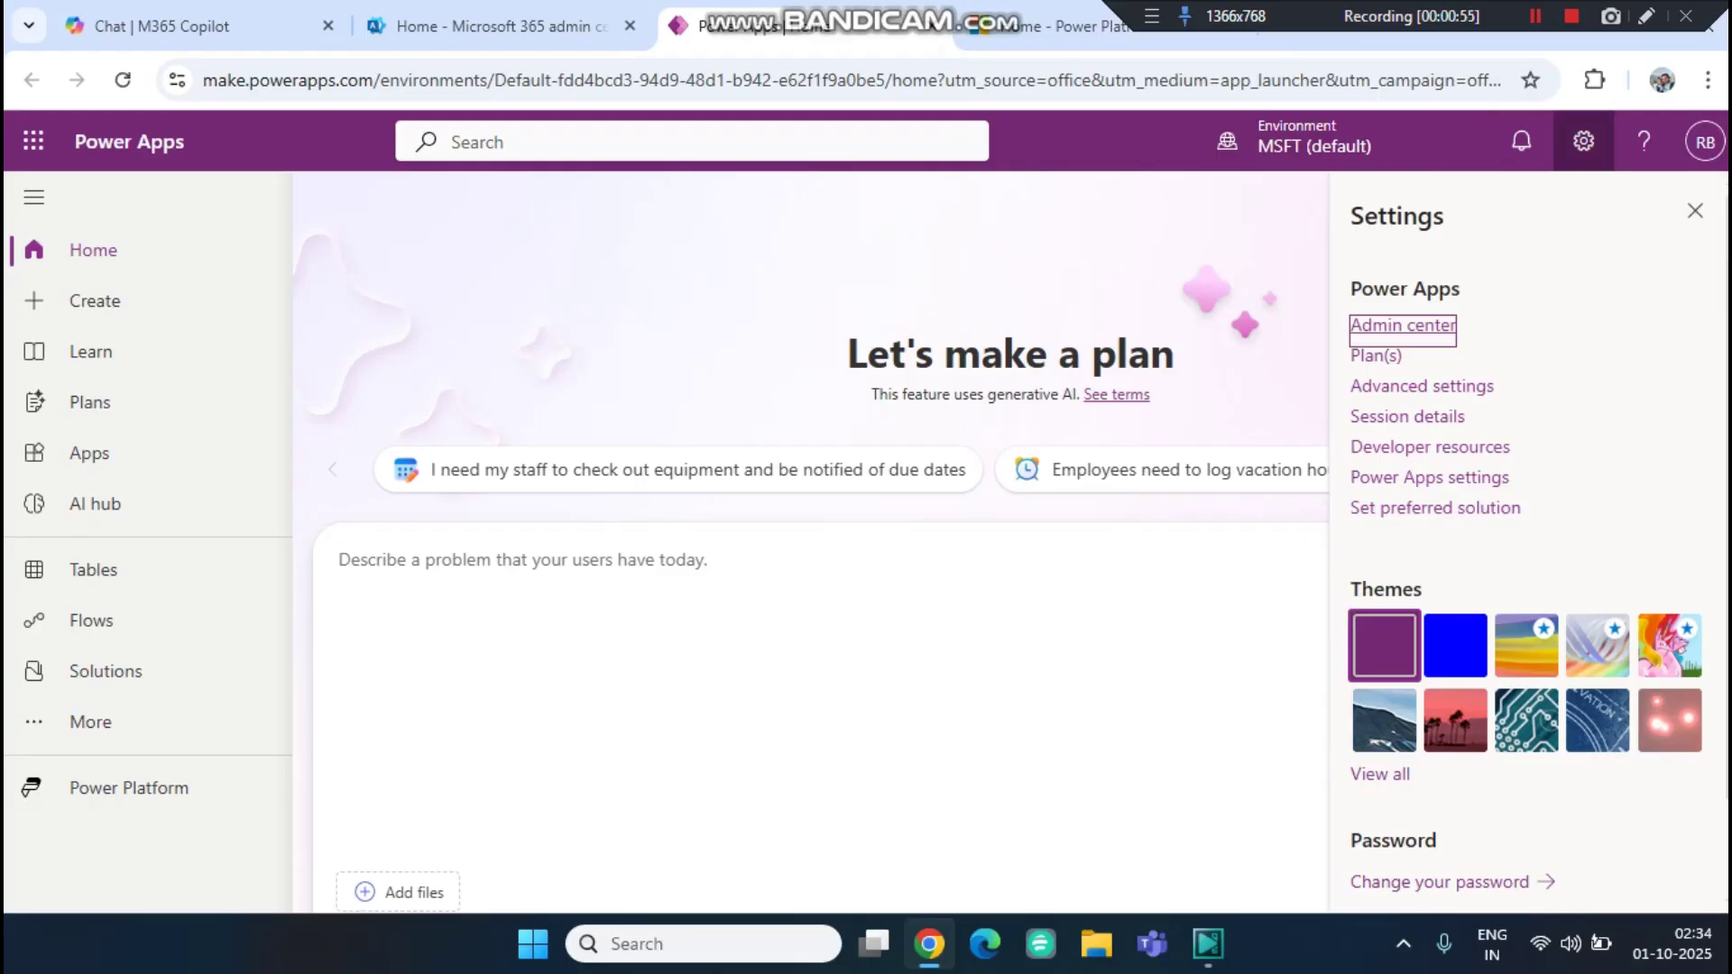
pyautogui.press('Return')
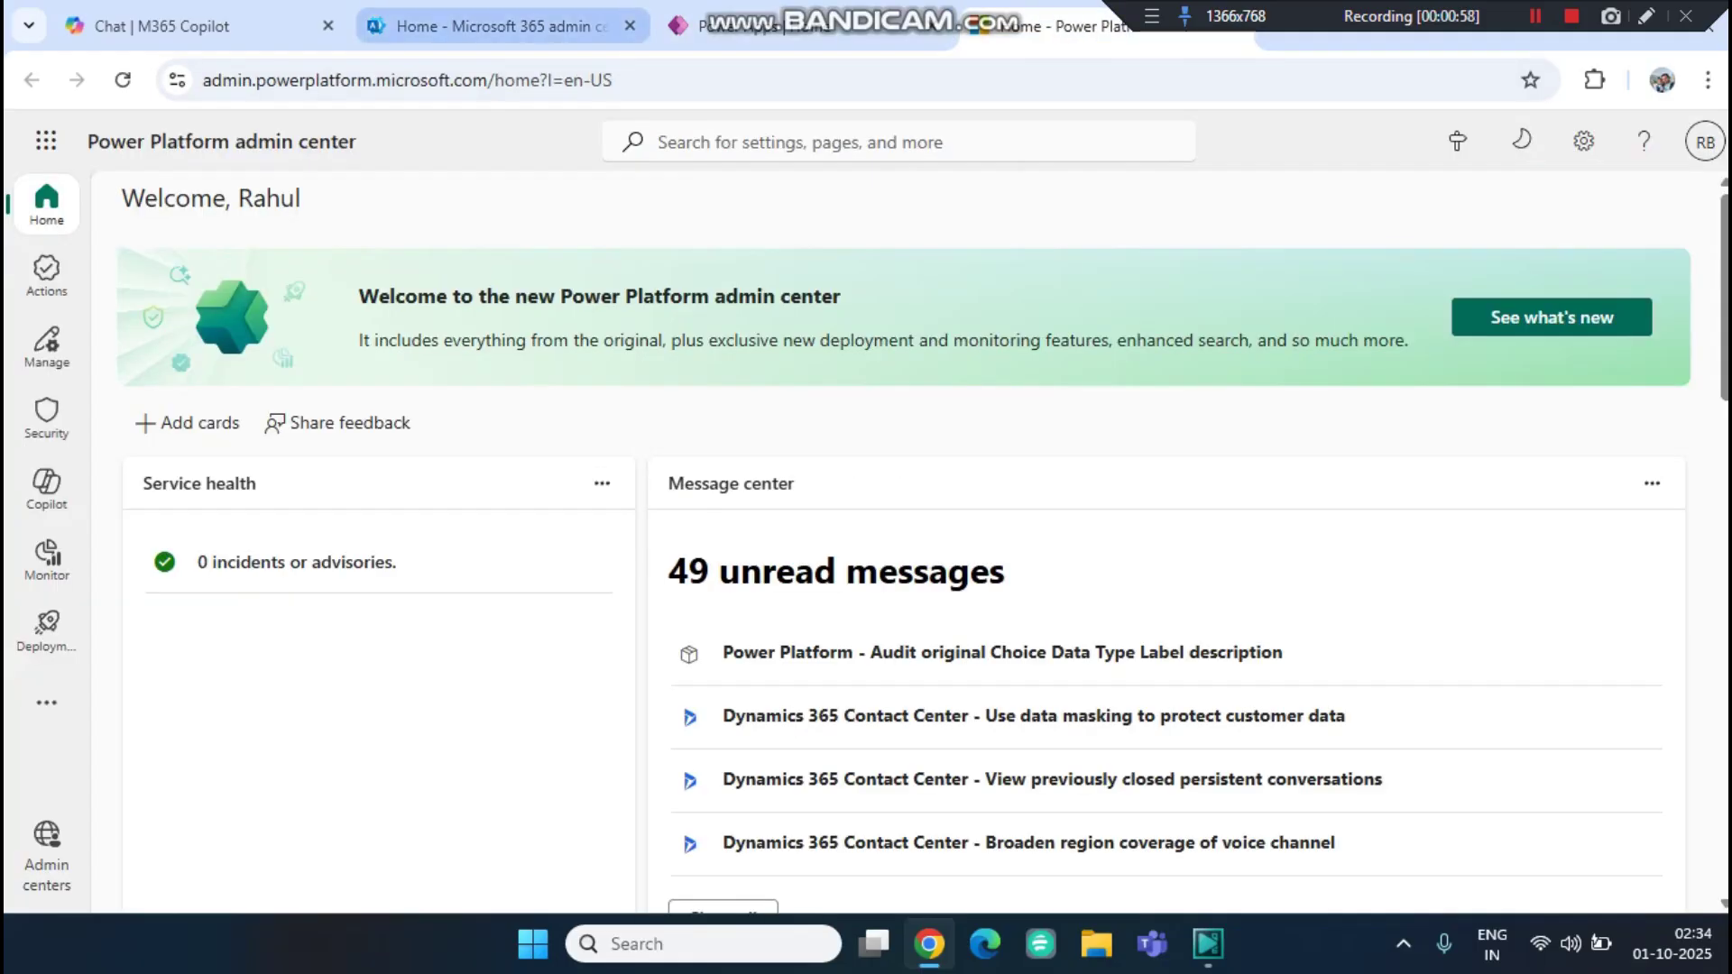
# Close the M365 Copilot, Microsoft 365 admin center and Power Apps pages, keeping only the Power Platform admin center open.
pyautogui.click(492, 26)
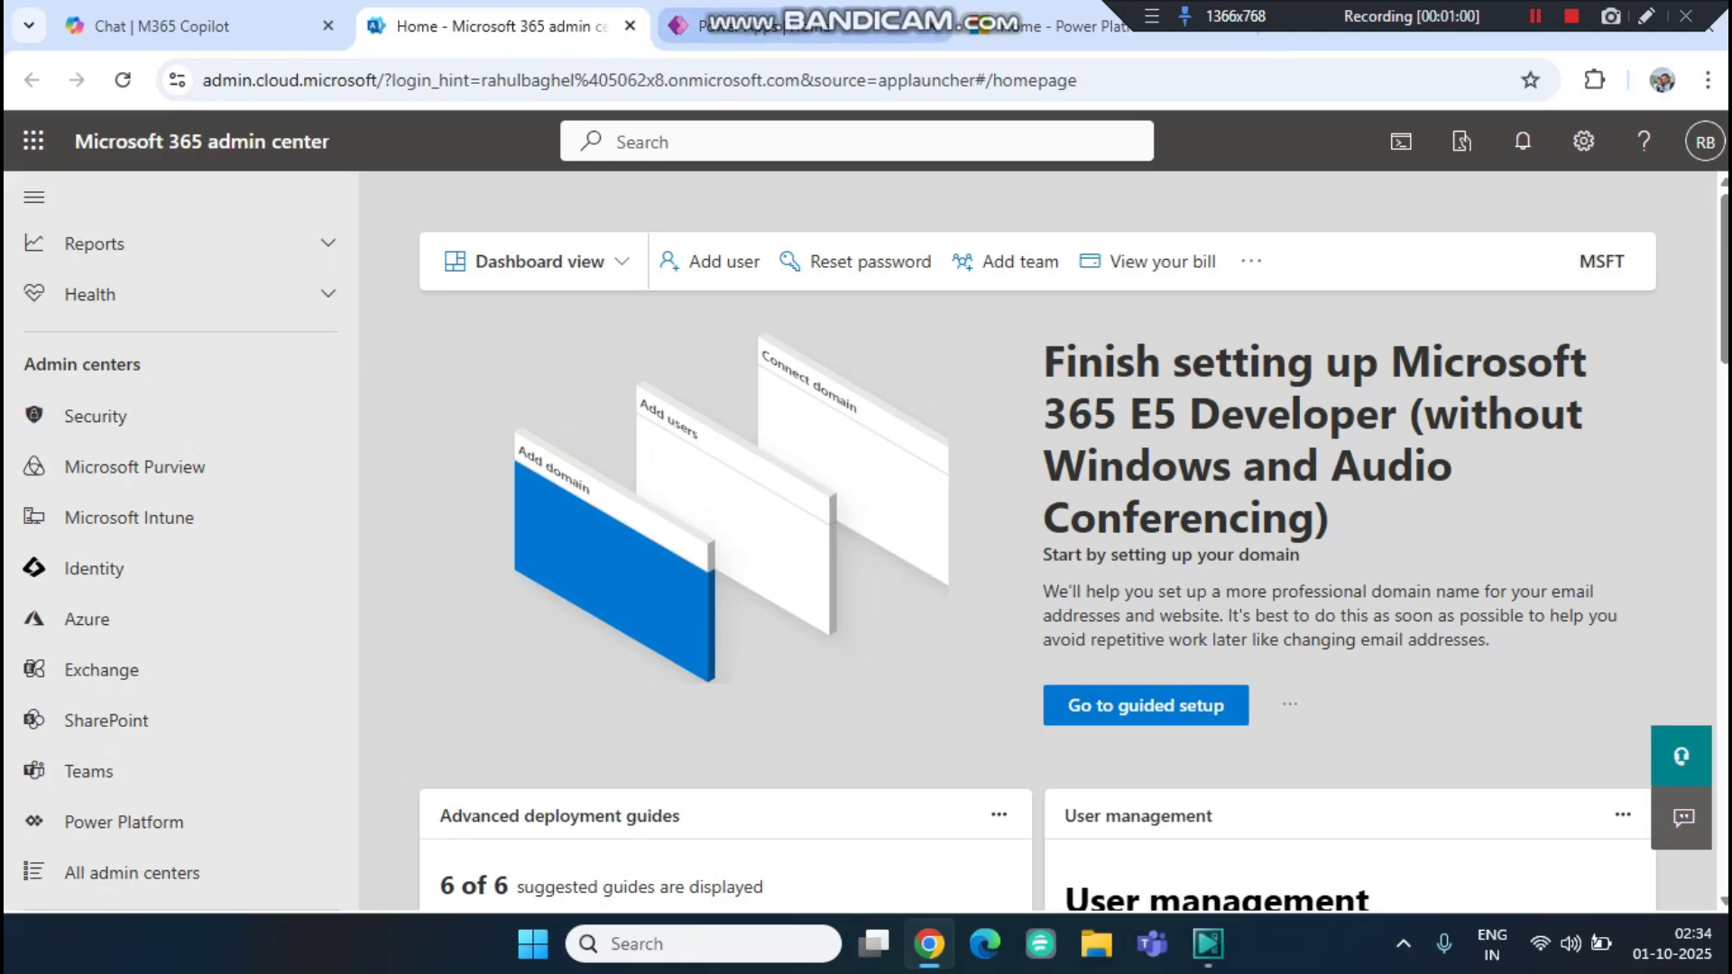
pyautogui.hotkey('ctrl', 'Tab')
pyautogui.hotkey('ctrl', 'Tab')
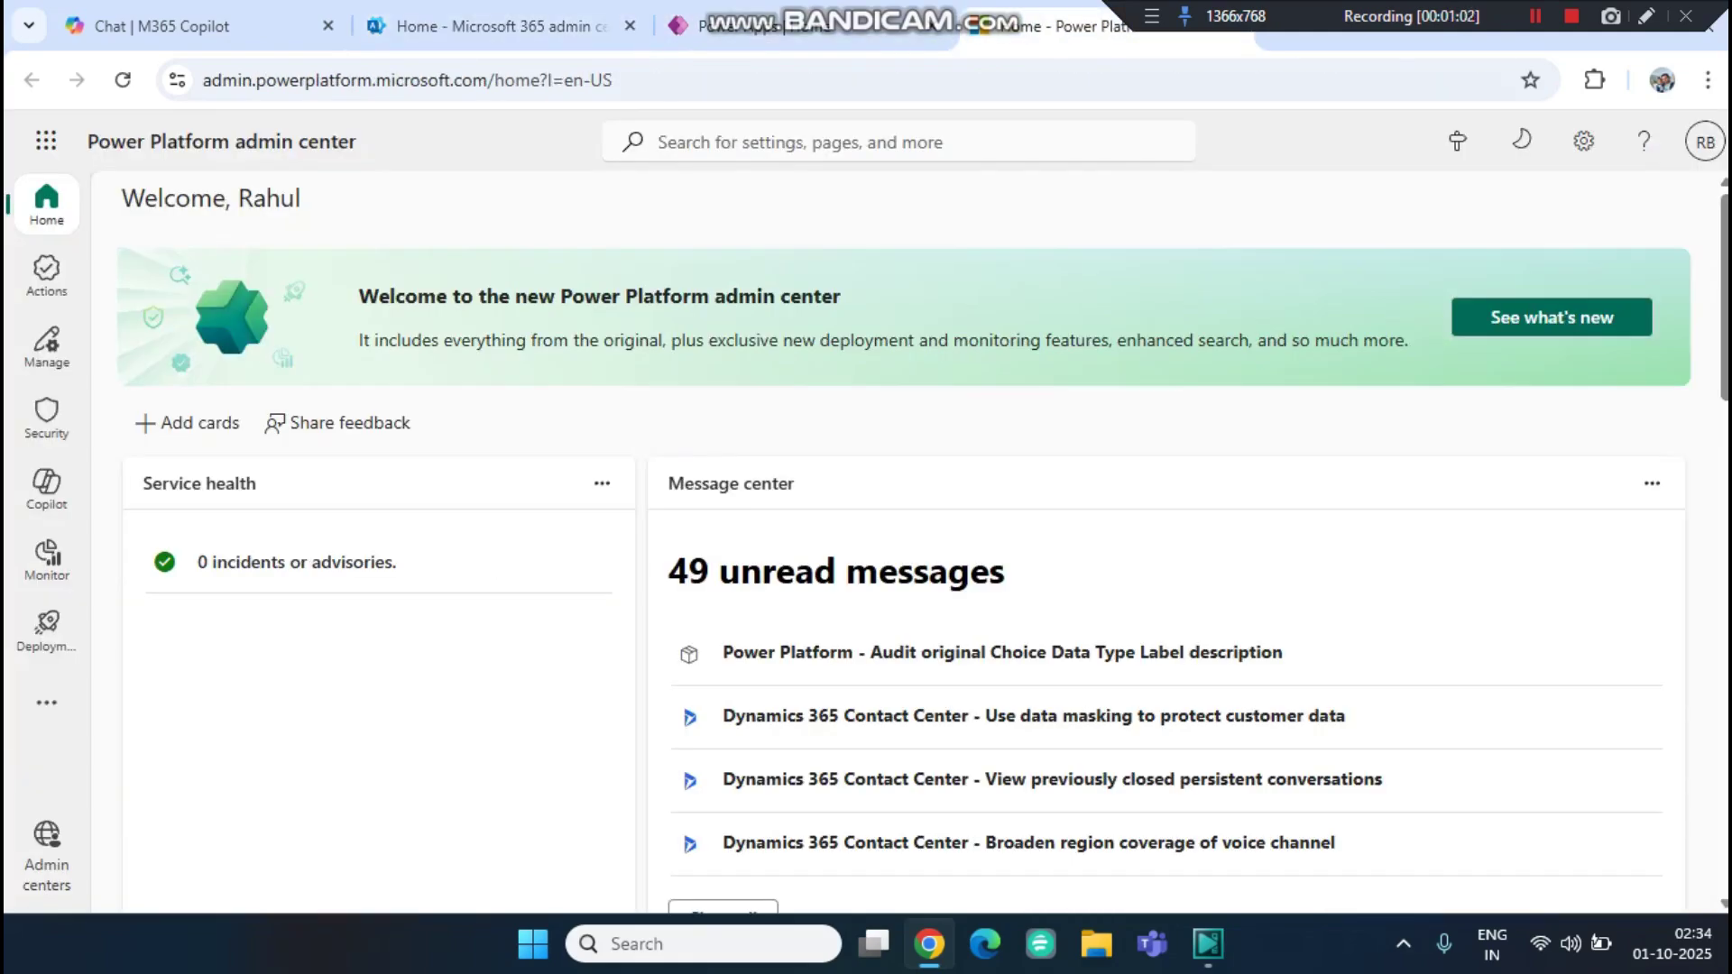
pyautogui.click(198, 25)
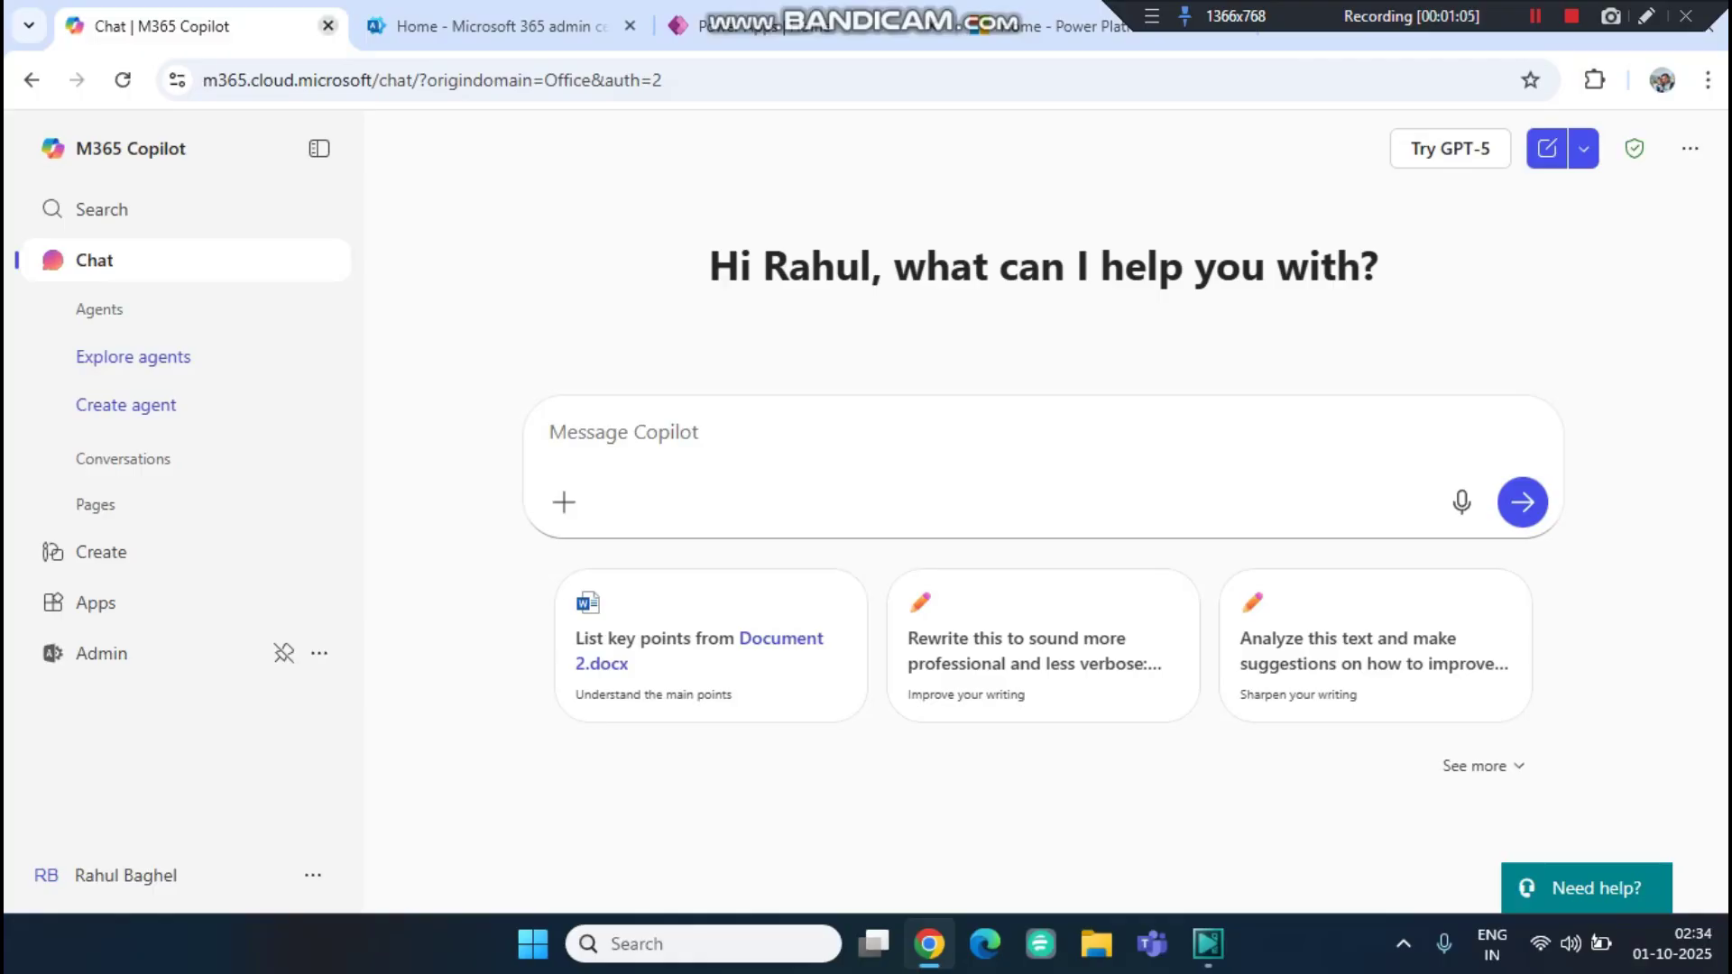
pyautogui.click(328, 25)
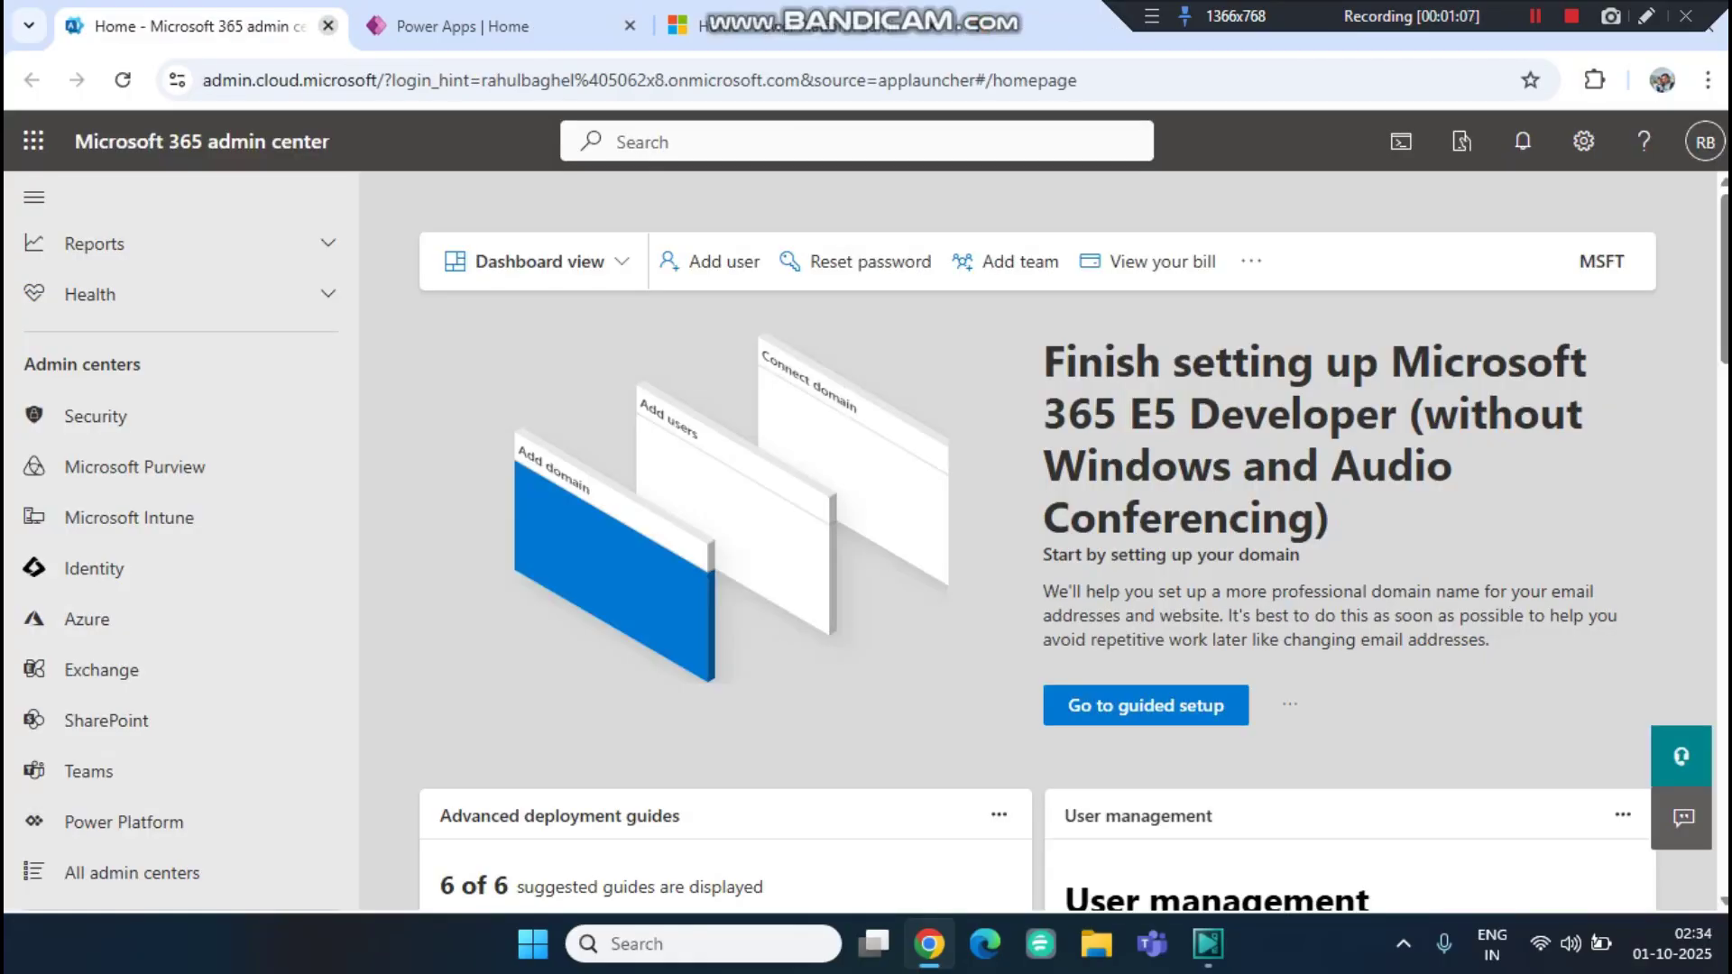
pyautogui.click(327, 25)
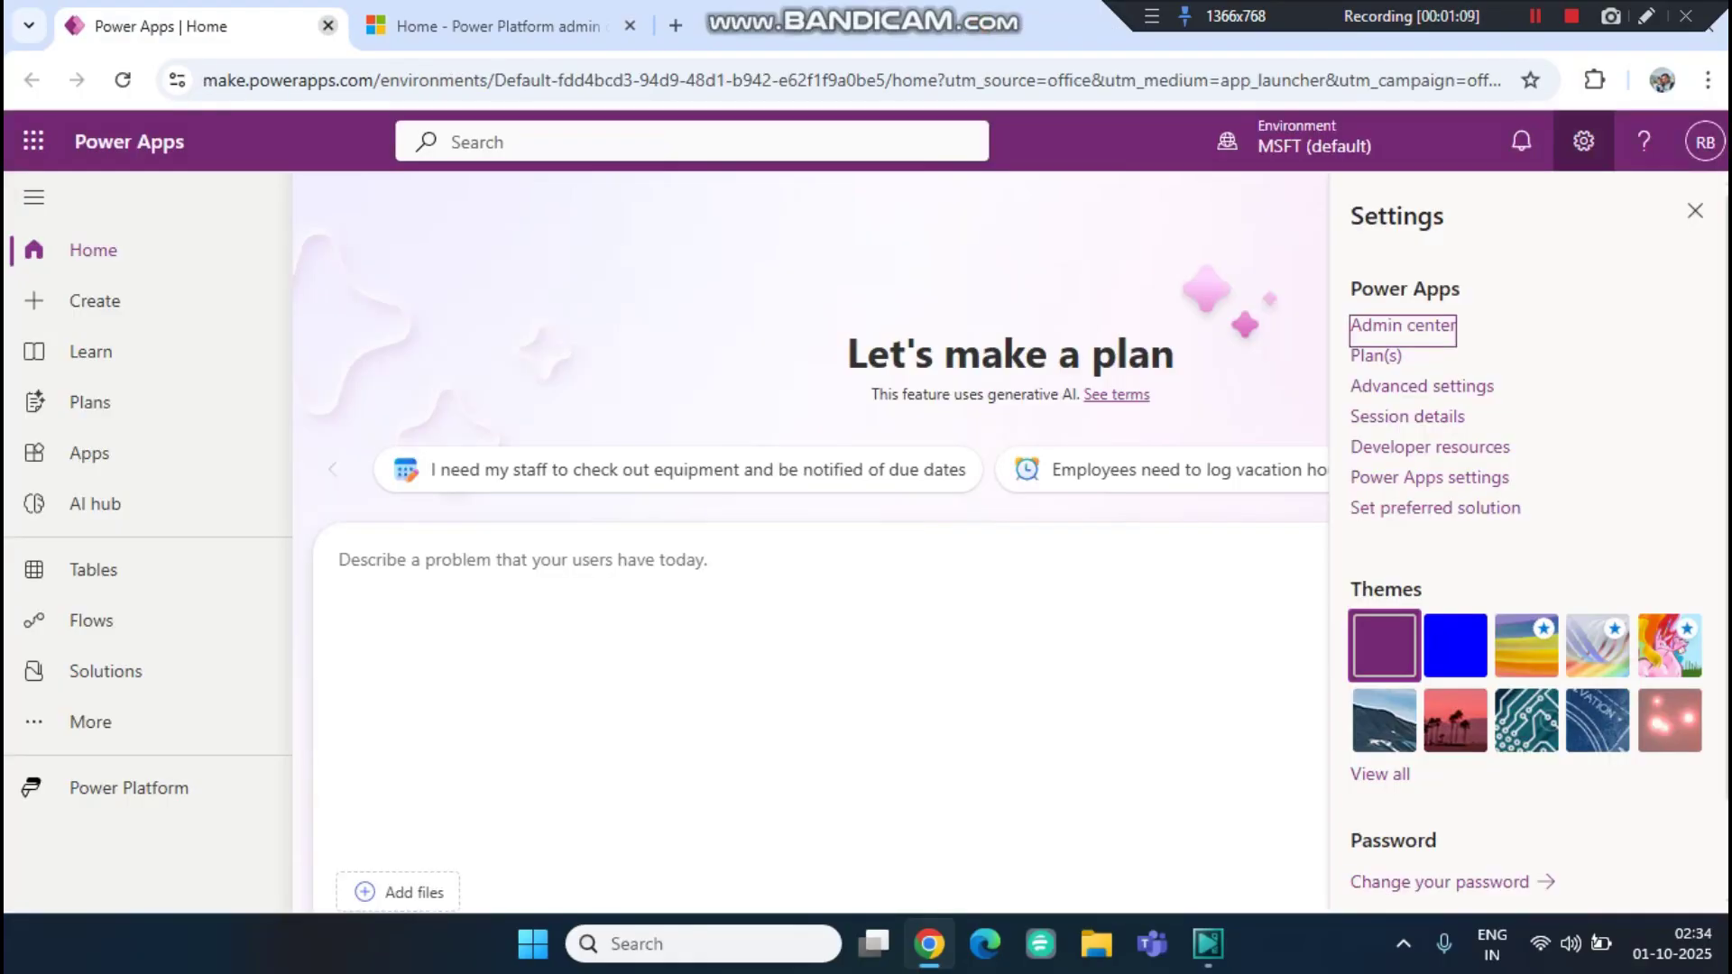
pyautogui.click(328, 26)
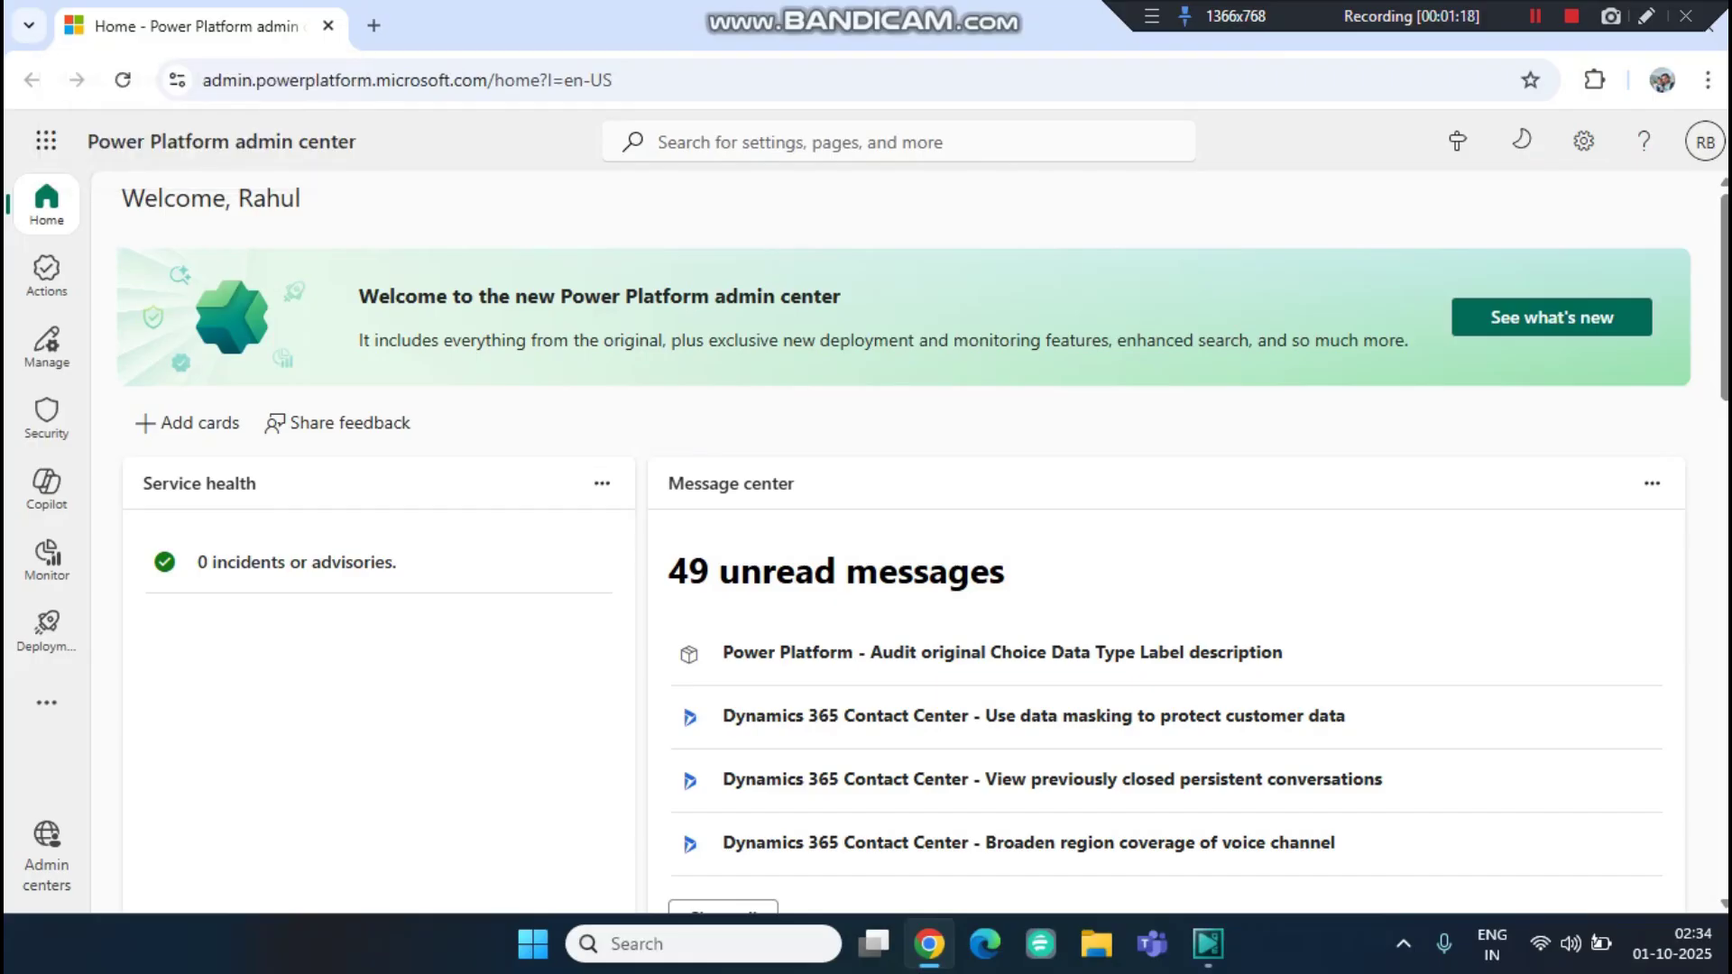
# Return to the admin center home page and read the message on auditing the original Choice Data Type Label description.
pyautogui.click(47, 343)
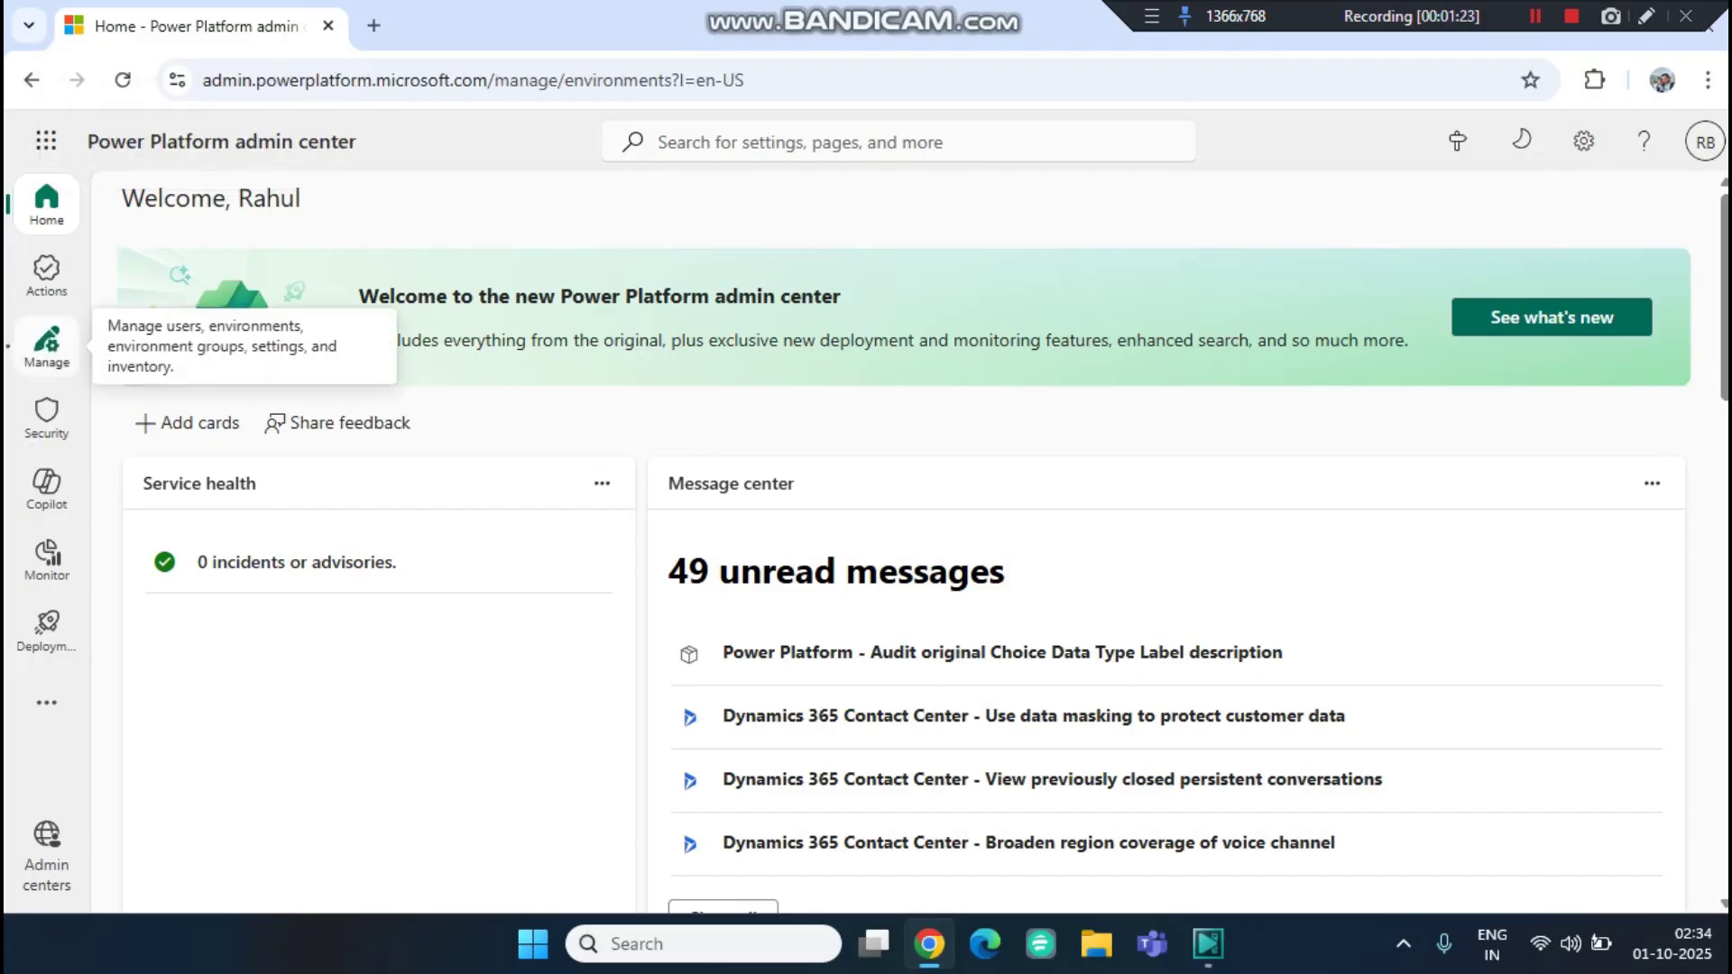
pyautogui.click(46, 269)
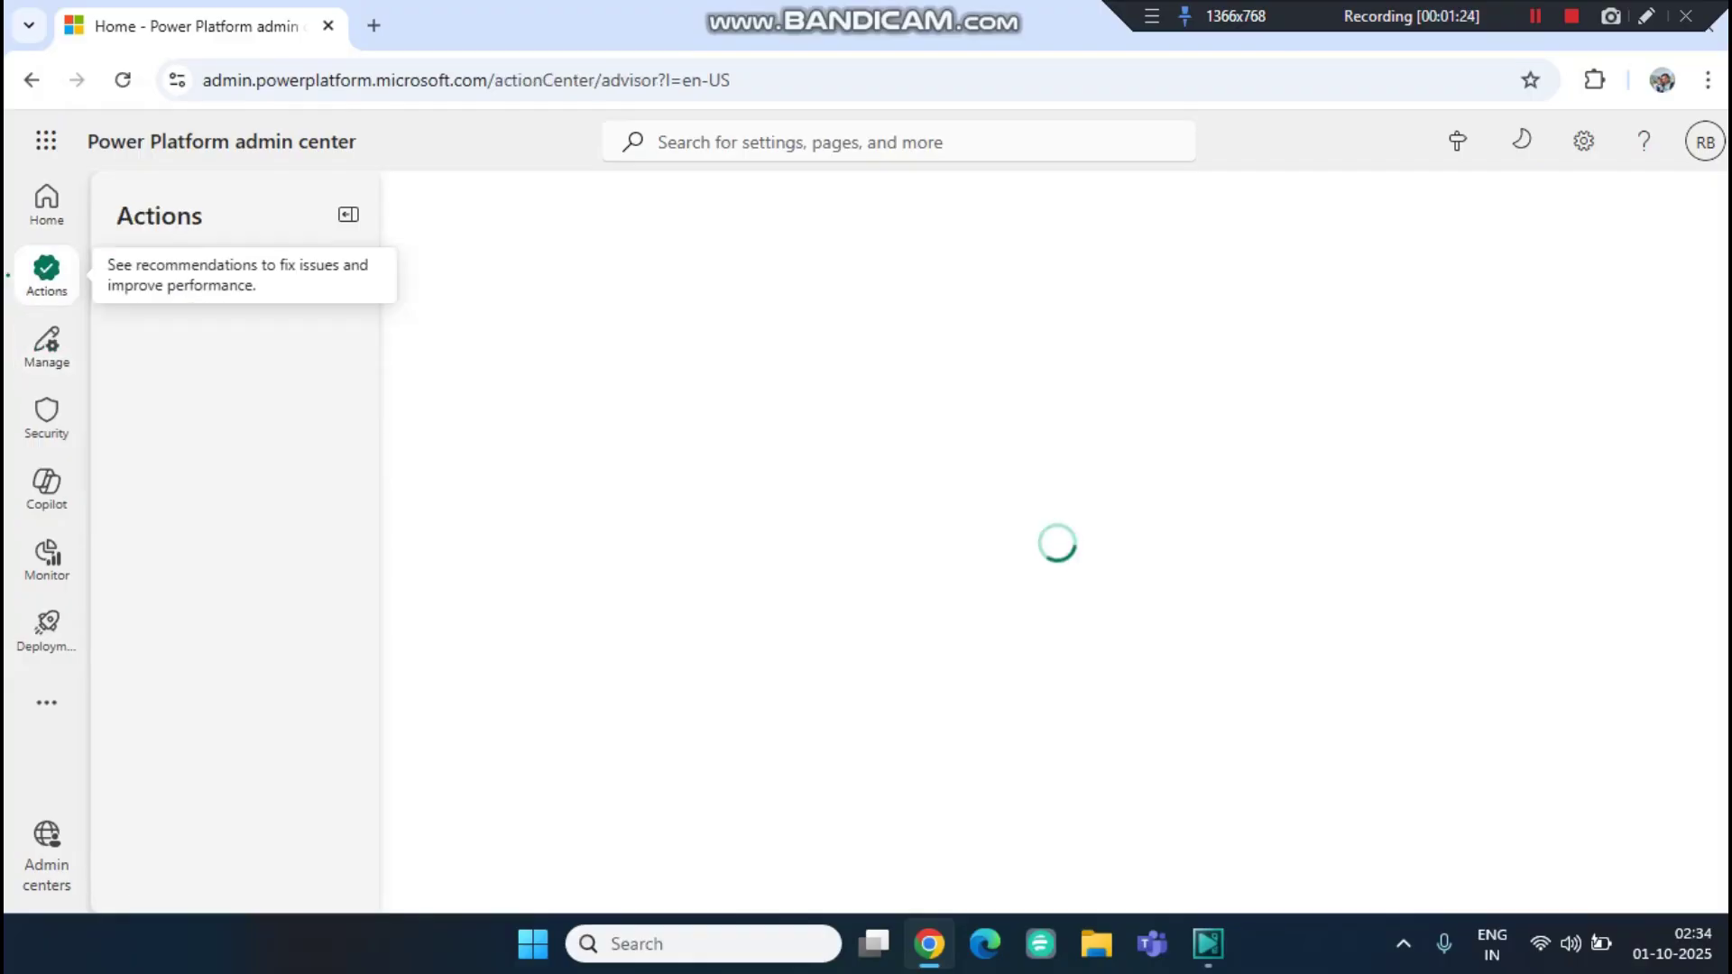
pyautogui.click(46, 200)
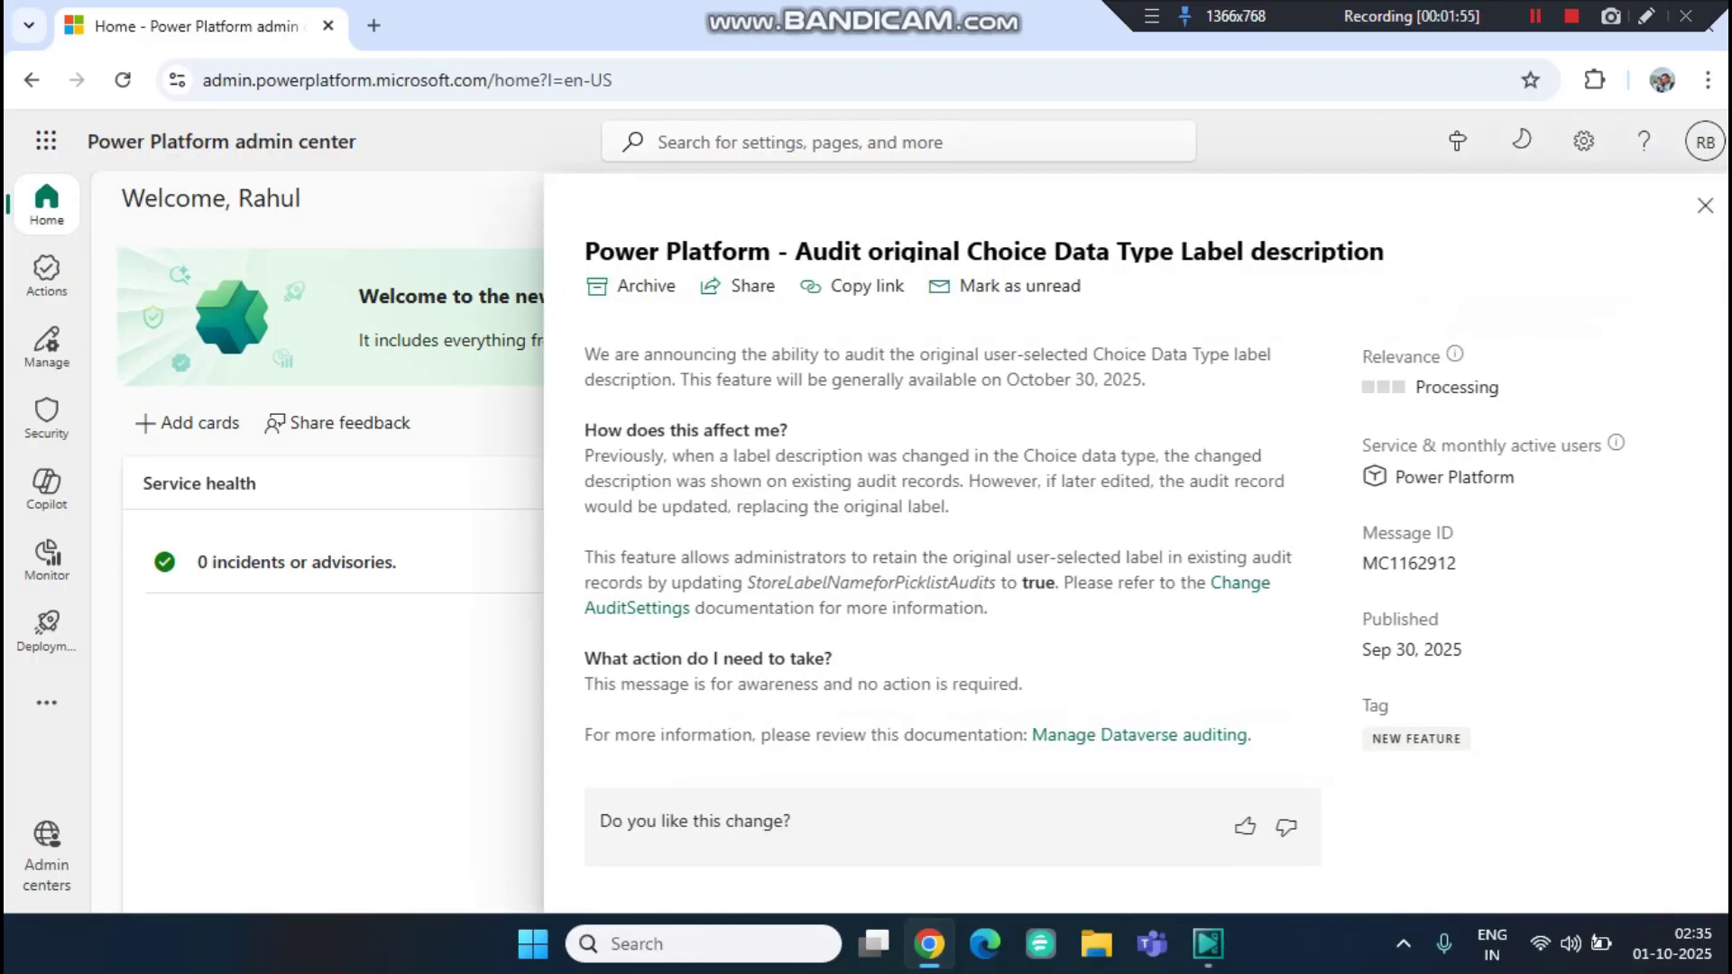
pyautogui.moveTo(585, 353); pyautogui.dragTo(1146, 379)
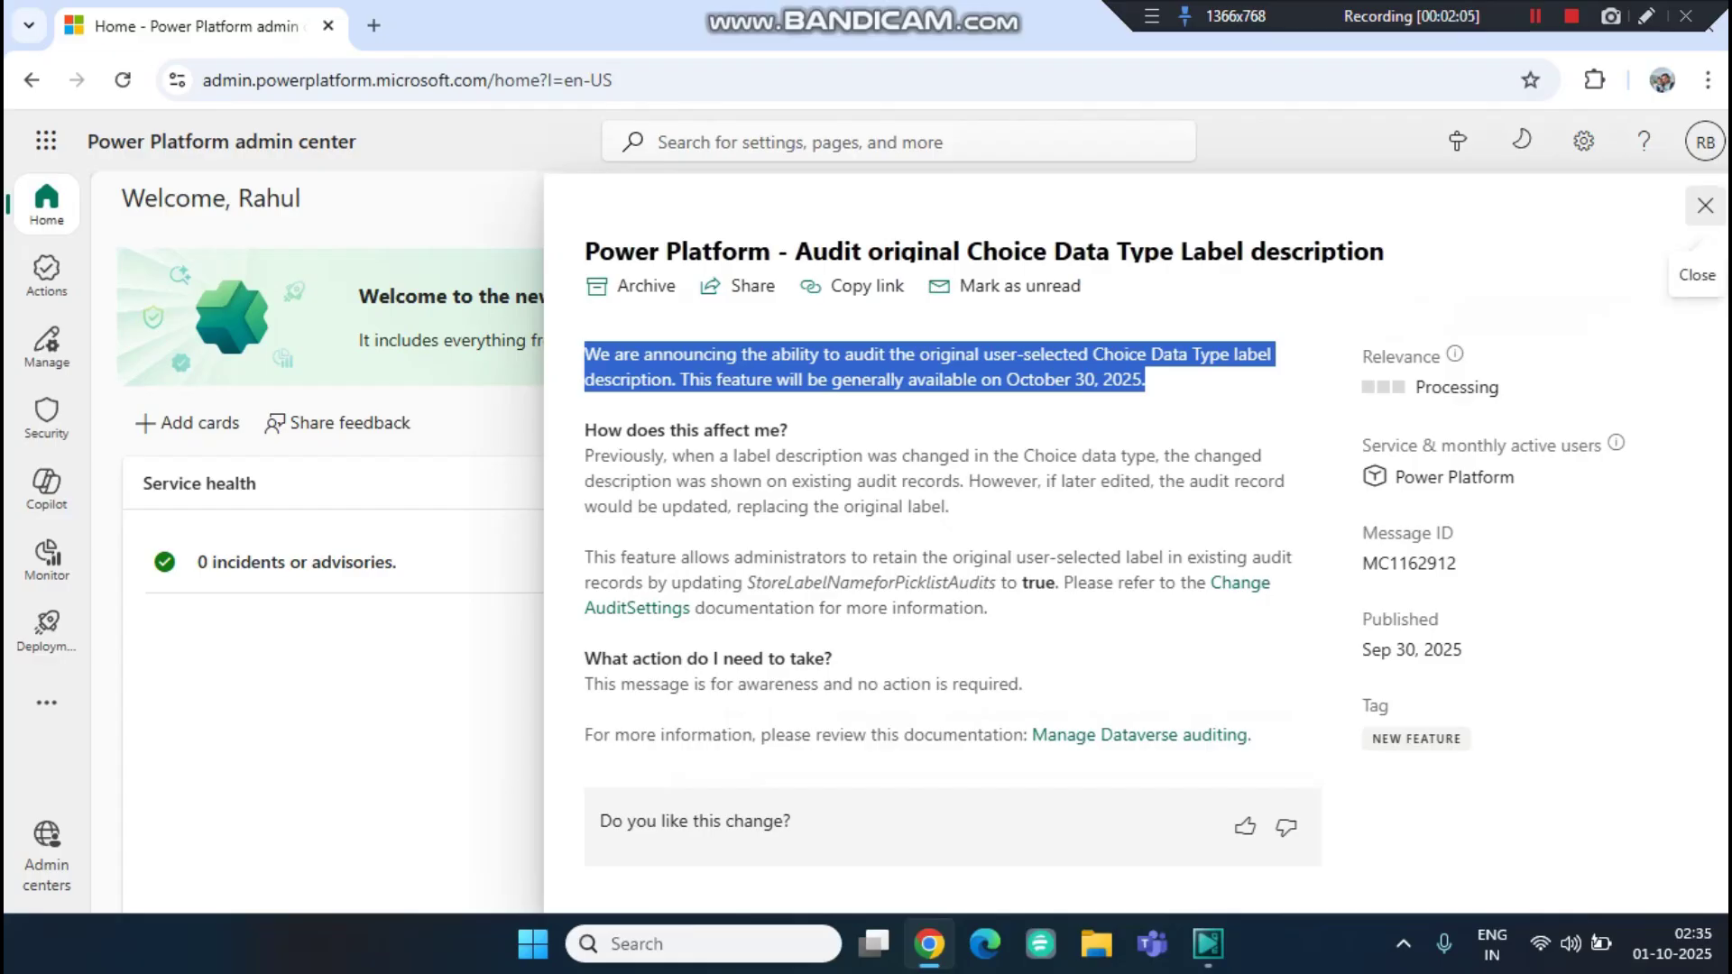
pyautogui.click(1706, 206)
# Examine the home page cards for messages, documentation, Advisor recommendations, and the security score with its trend.
pyautogui.scroll(-5, 902, 541)
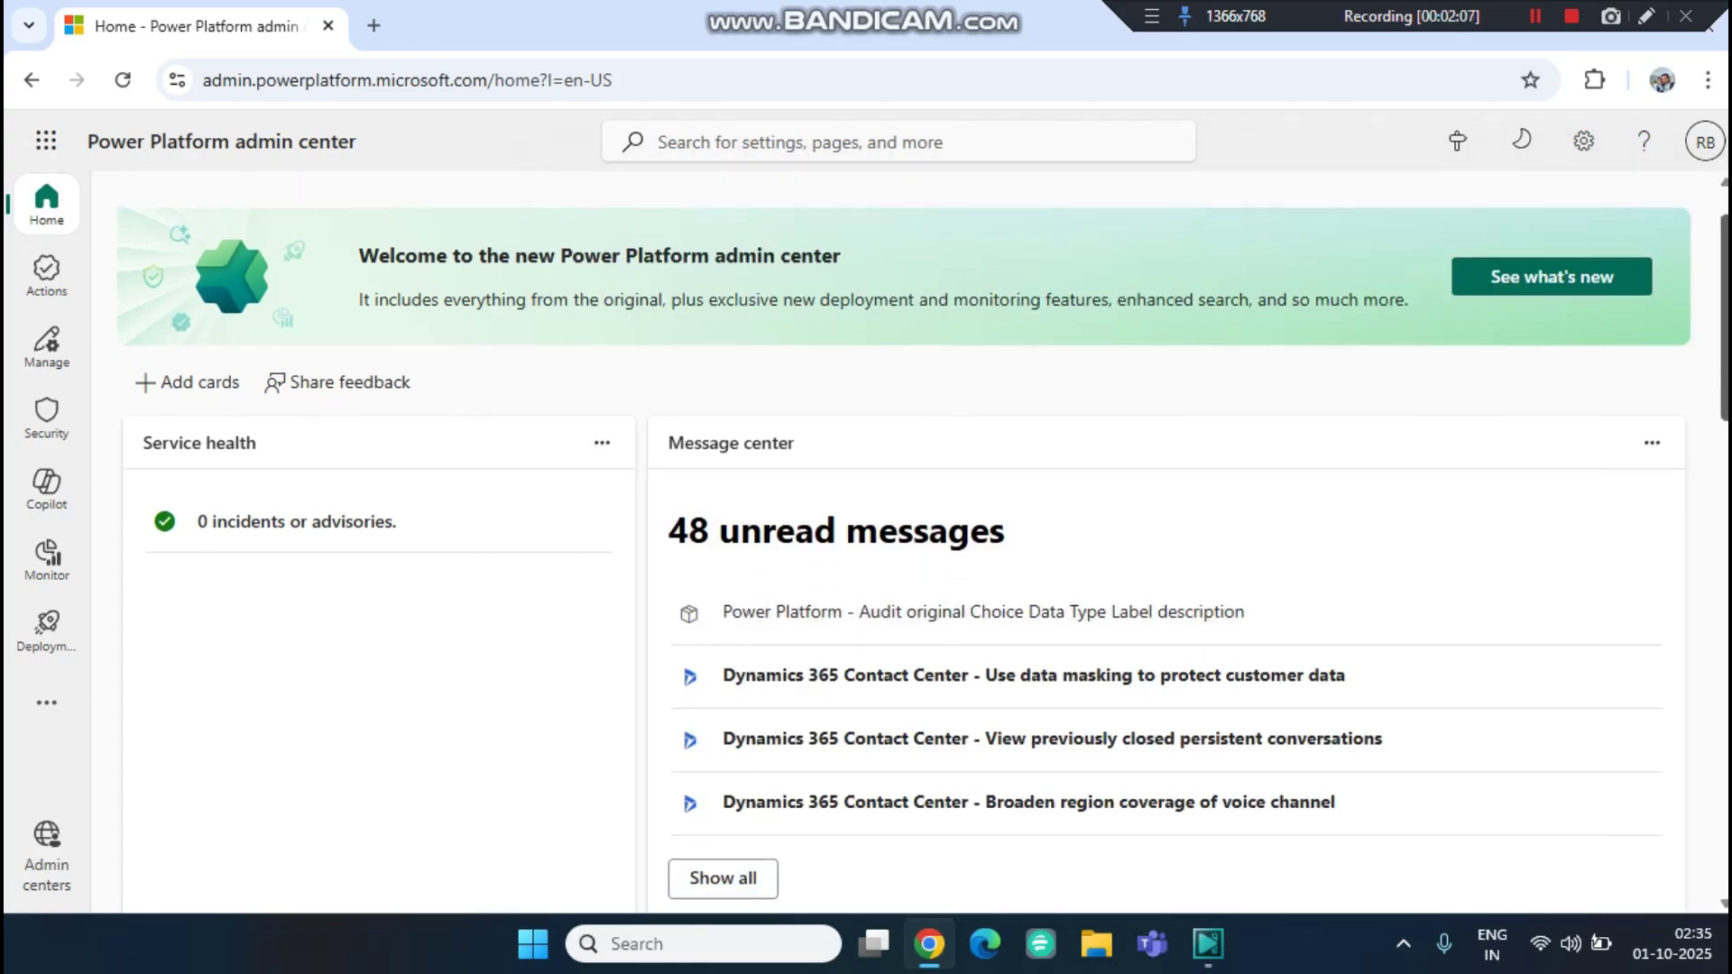
pyautogui.scroll(-1, 903, 541)
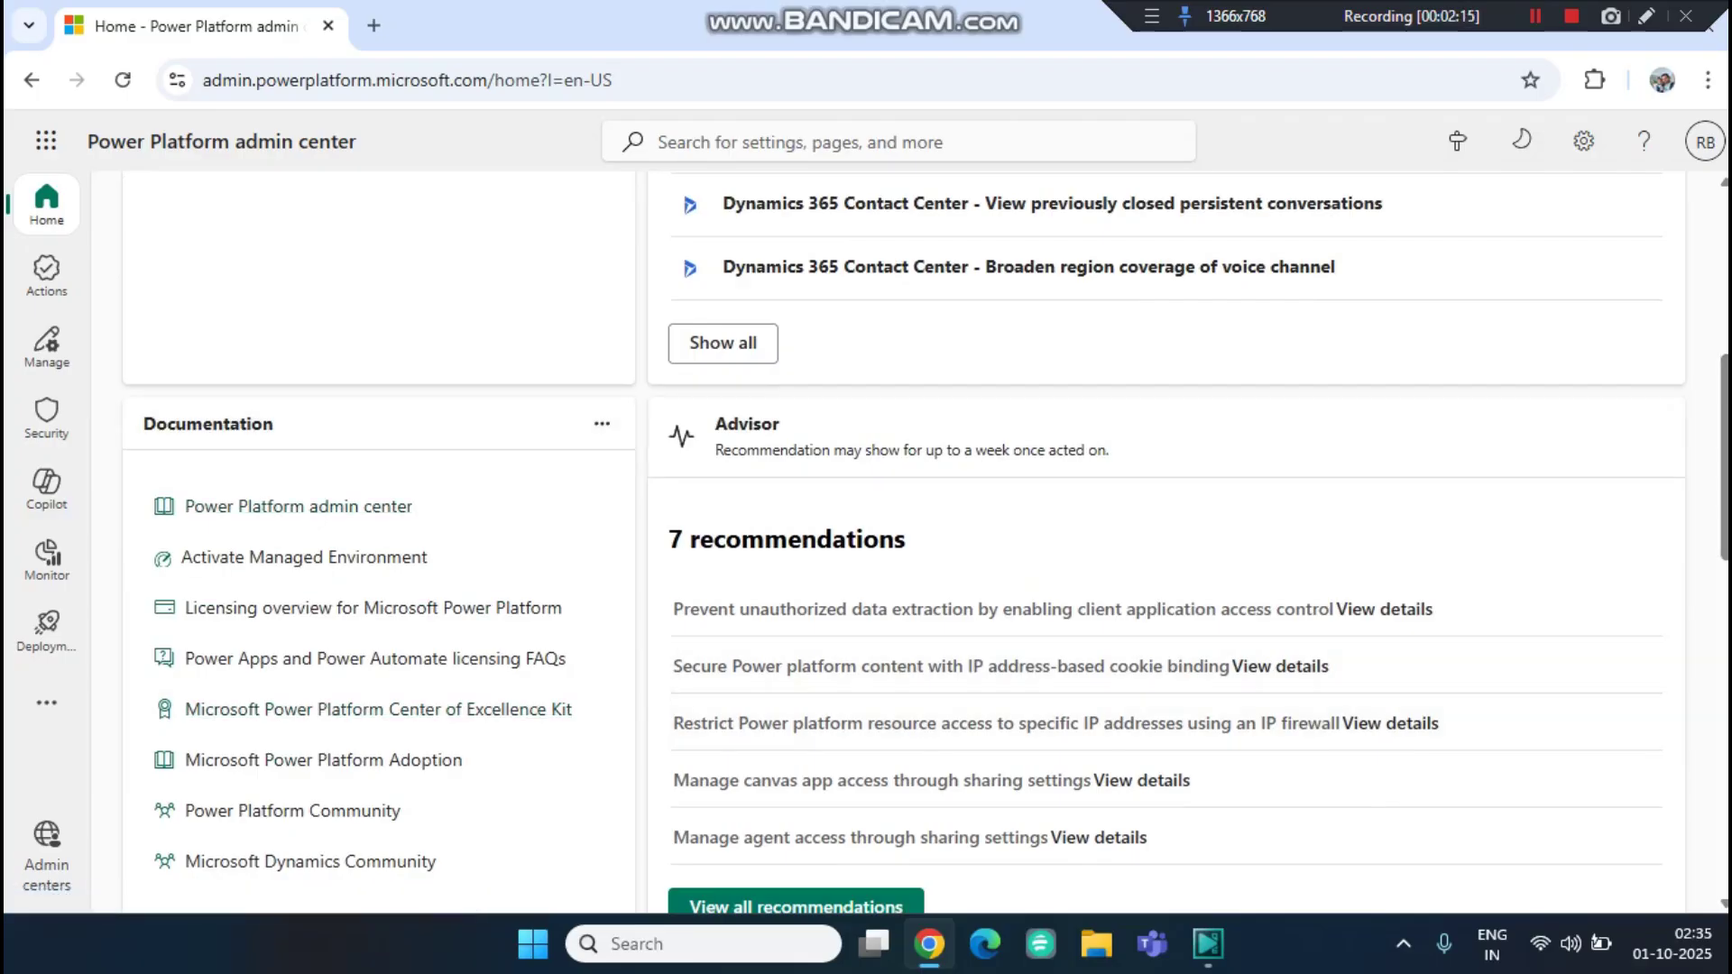
pyautogui.scroll(-1, 1083, 703)
pyautogui.scroll(-10, 353, 196)
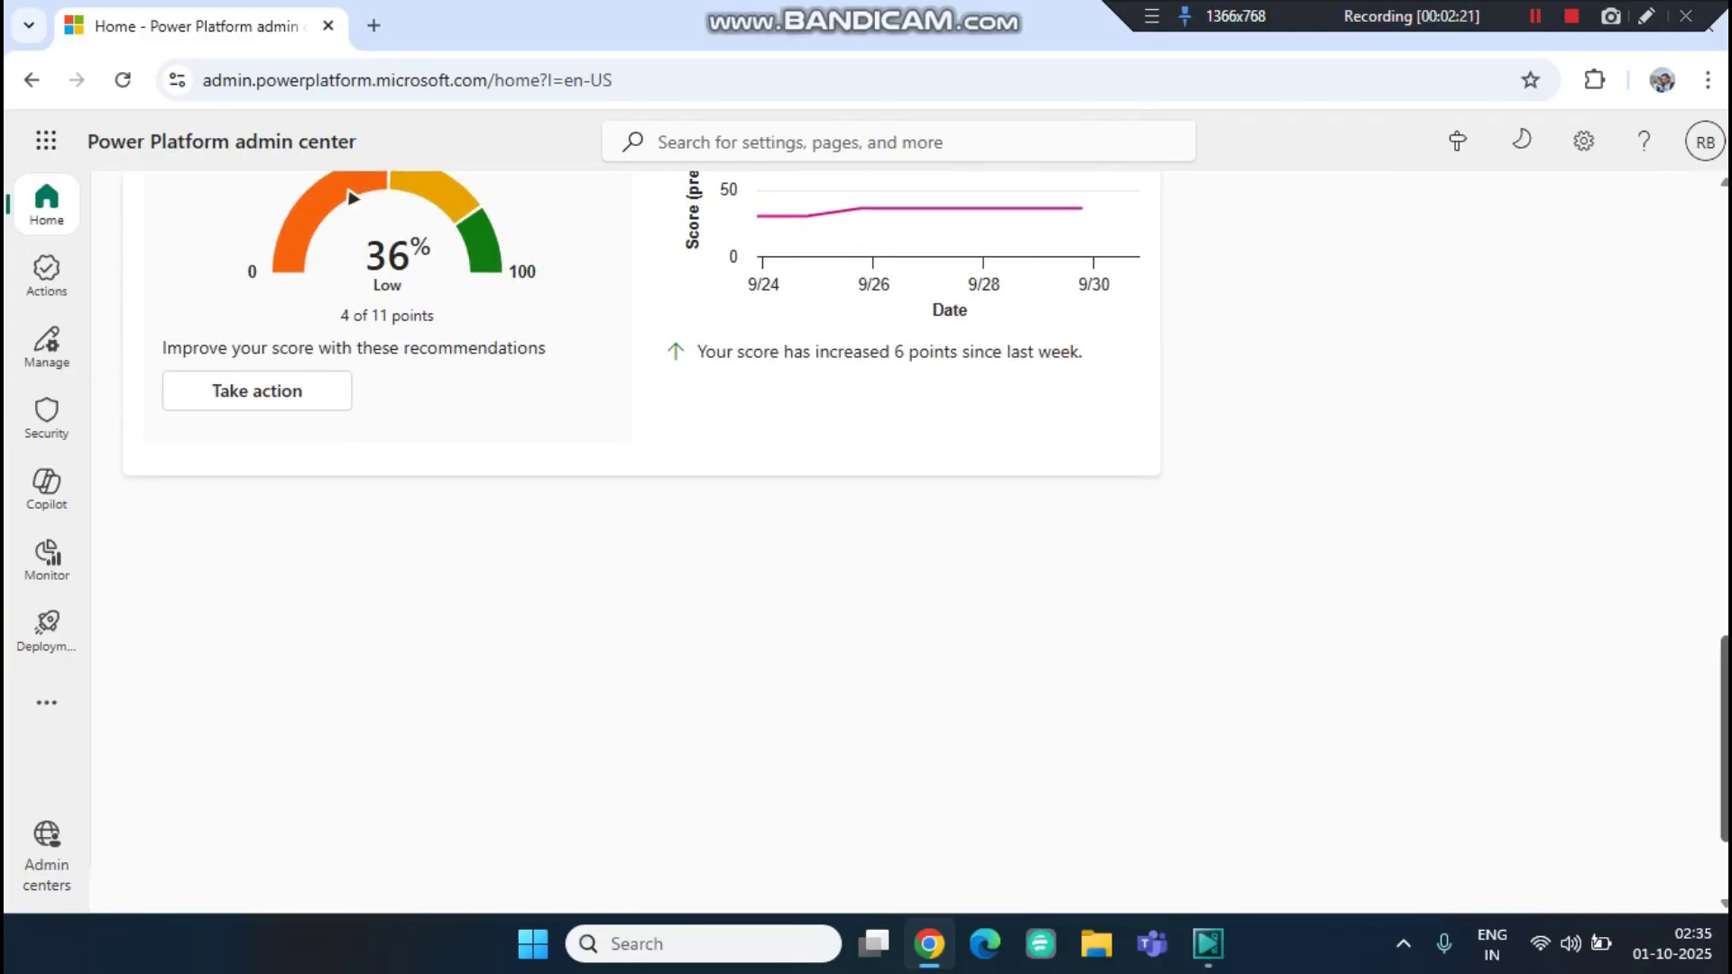
pyautogui.scroll(1, 632, 406)
pyautogui.scroll(4, 903, 541)
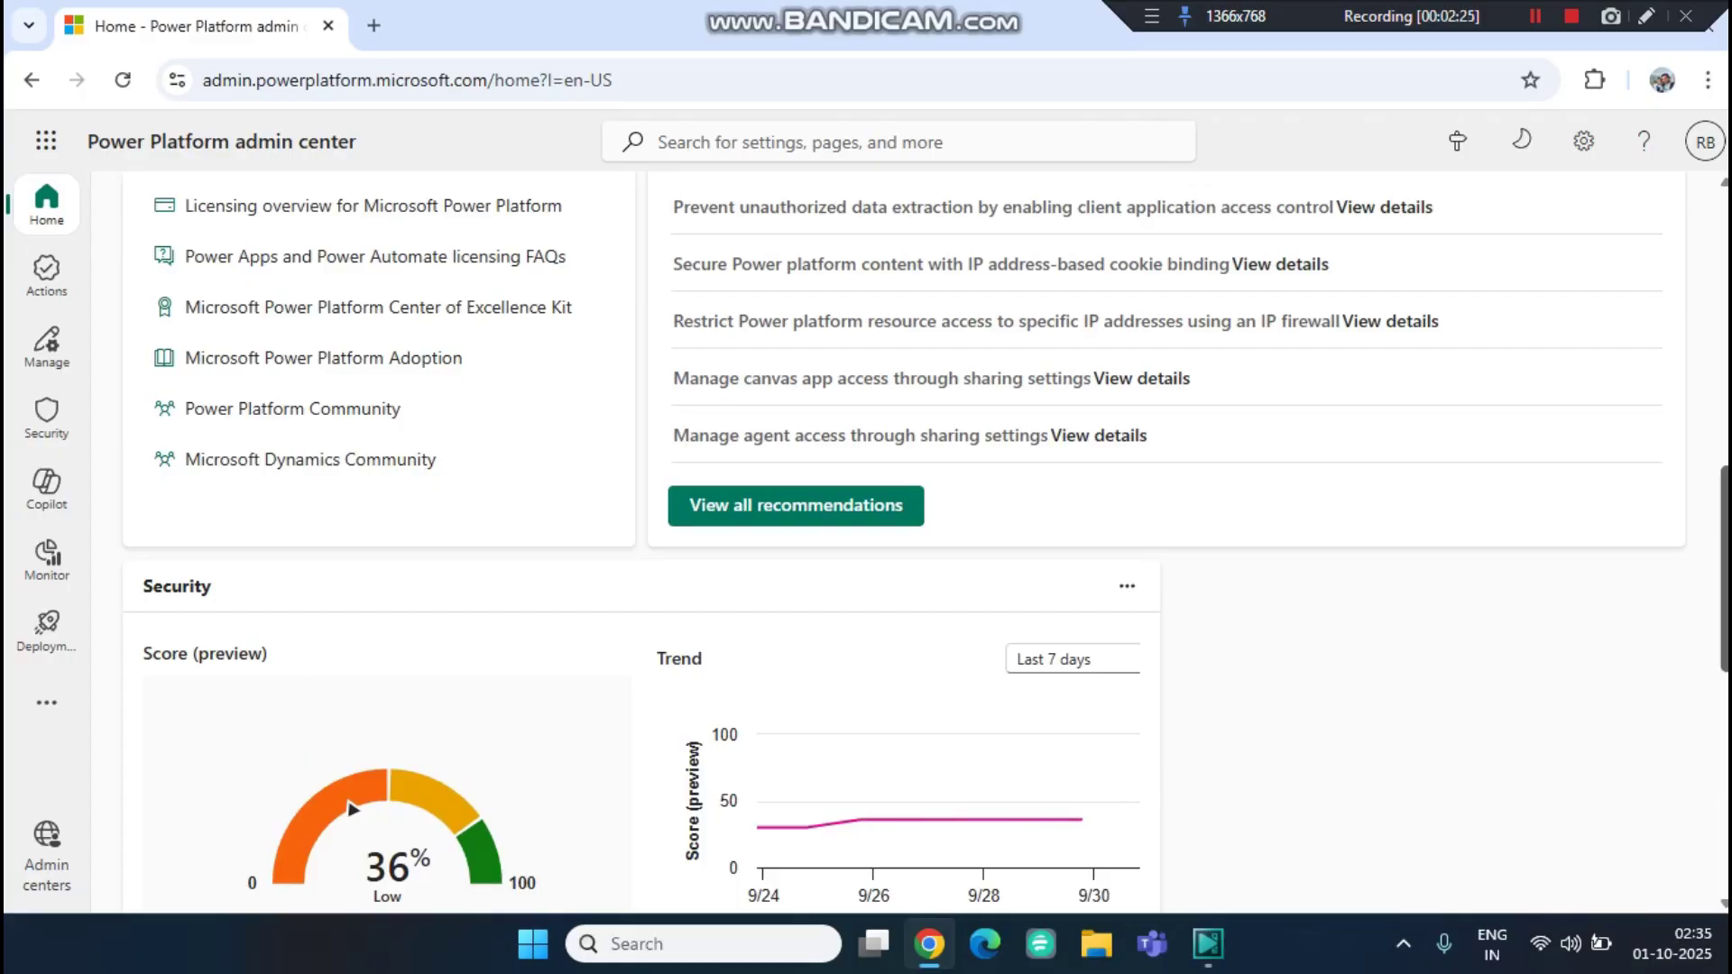
pyautogui.scroll(-5, 992, 776)
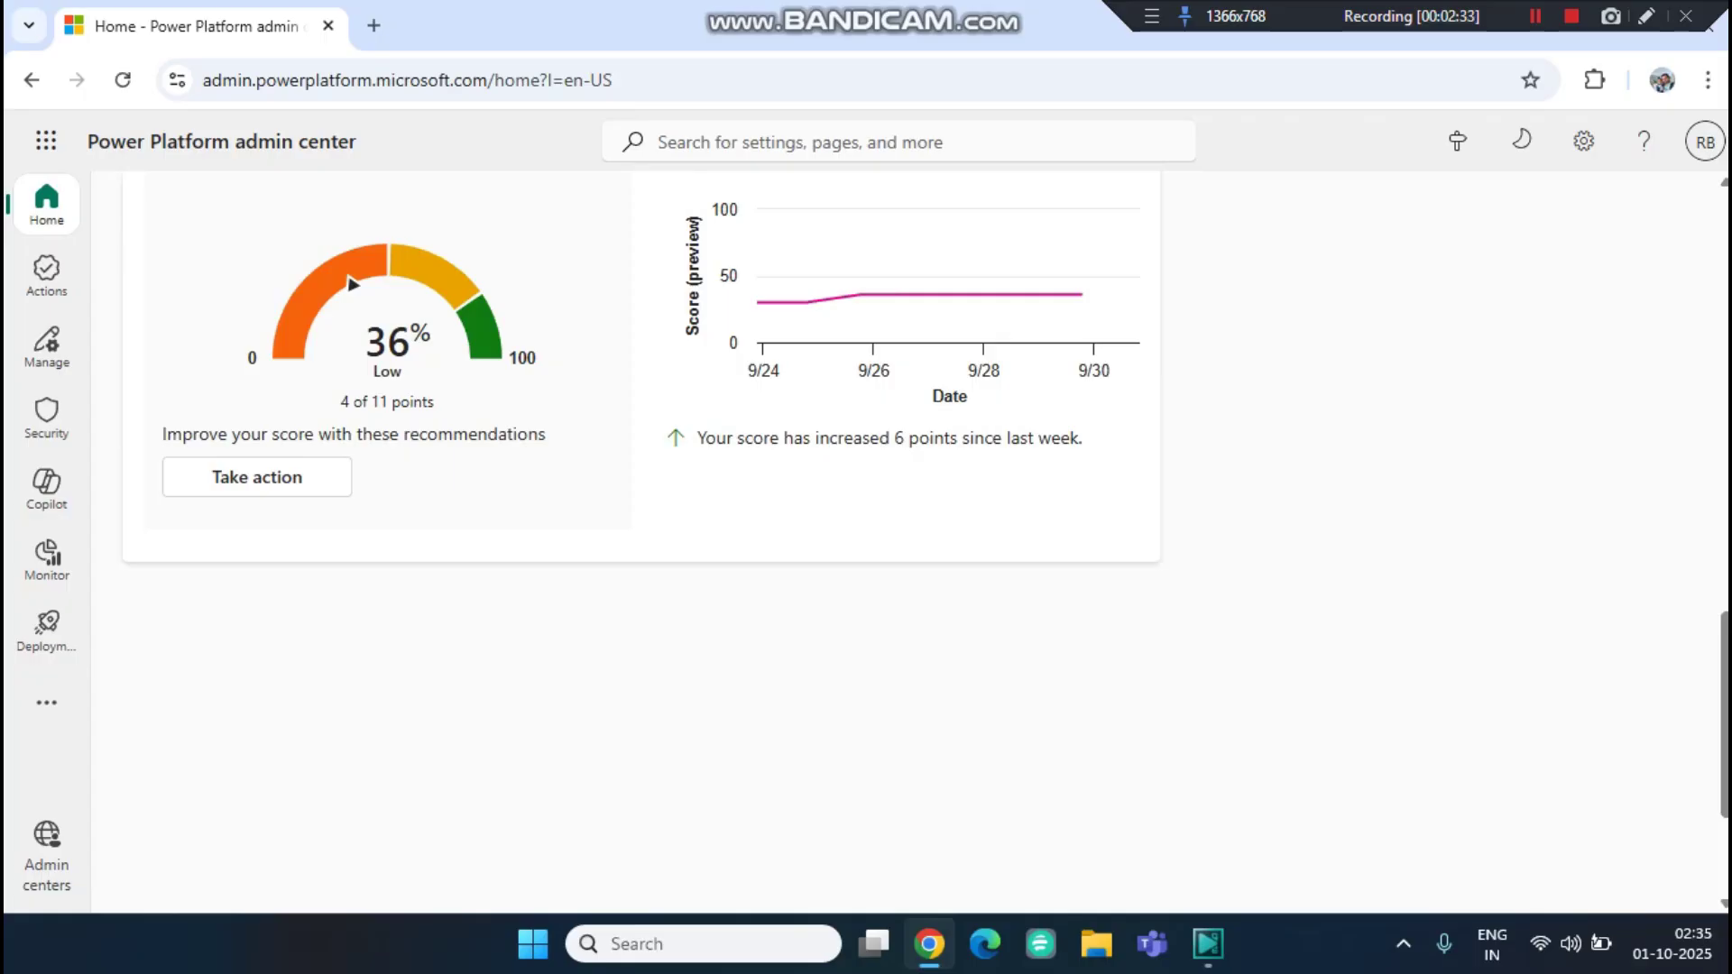
pyautogui.scroll(5, 352, 284)
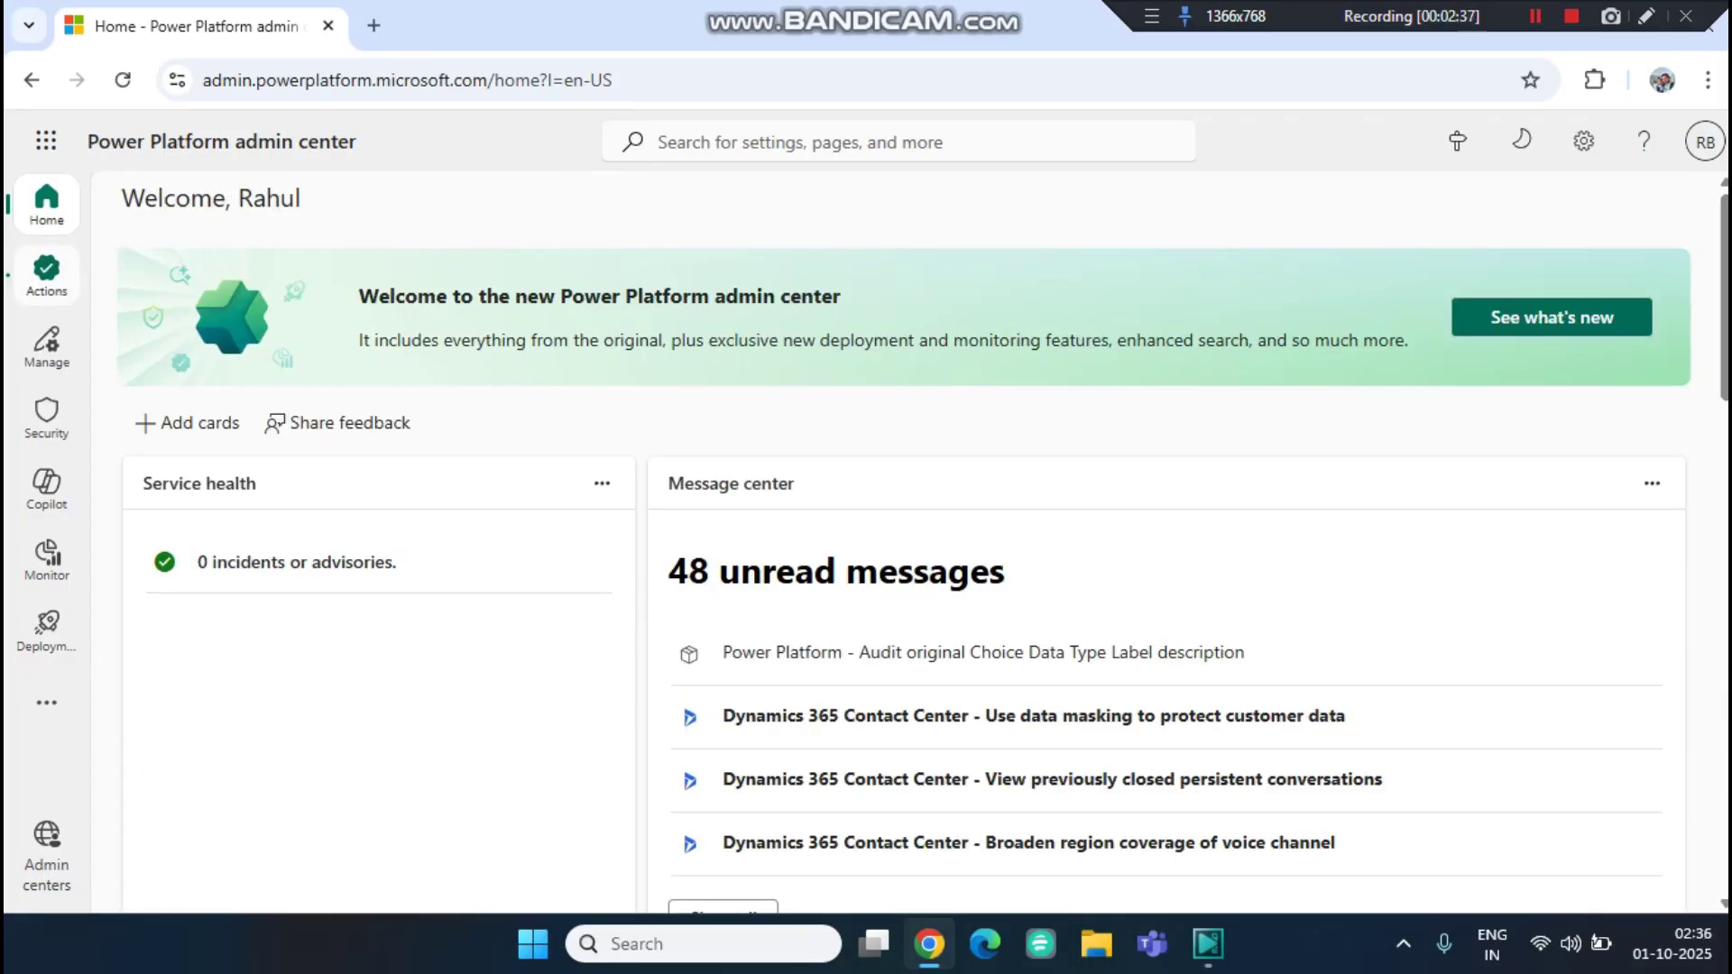
# View the active recommendations and the details of the one on preventing unauthorized data extraction through client application access control.
pyautogui.click(46, 271)
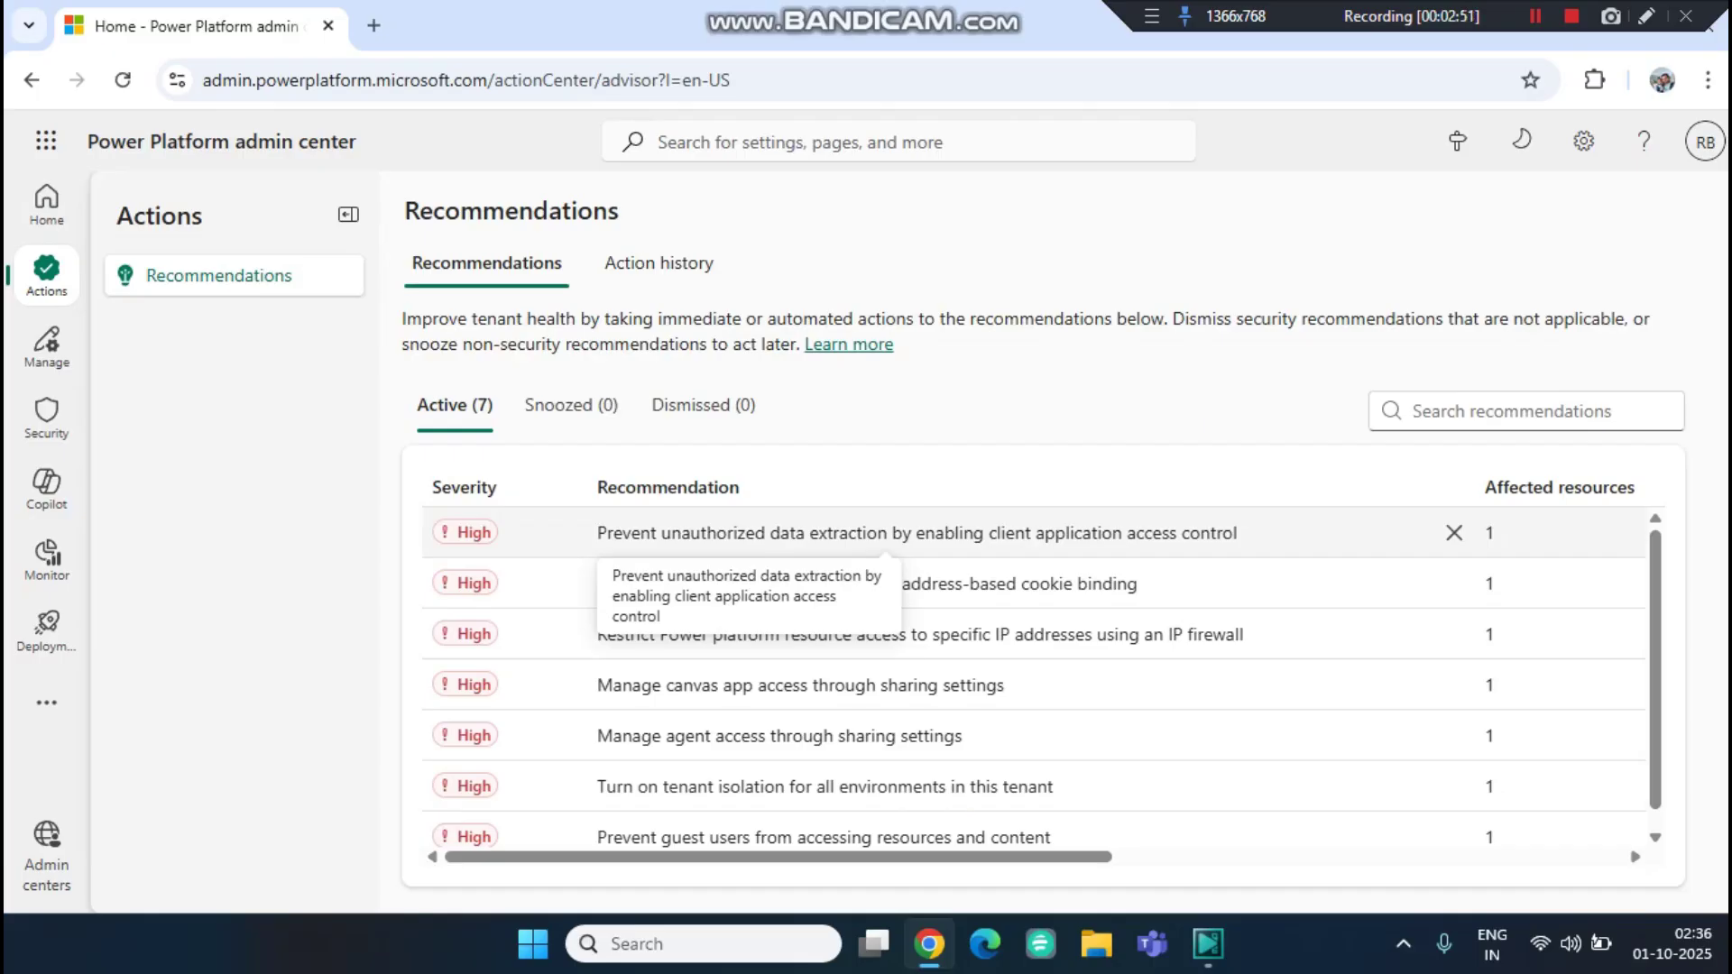
pyautogui.click(886, 534)
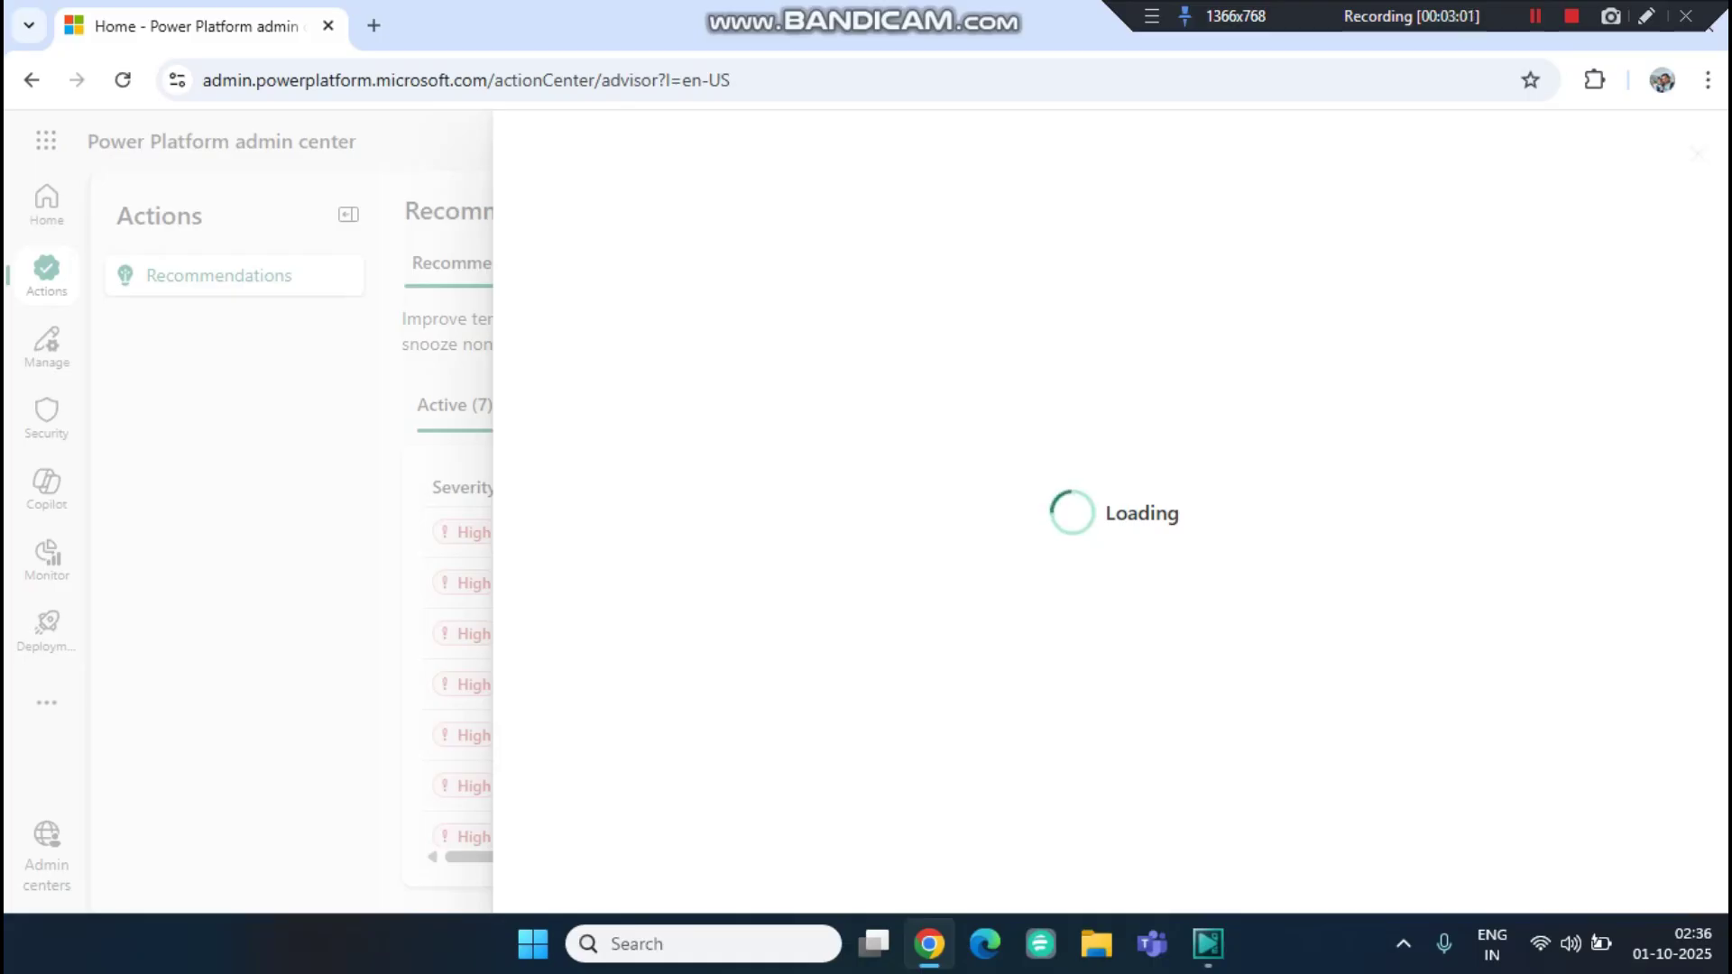
pyautogui.press('Escape')
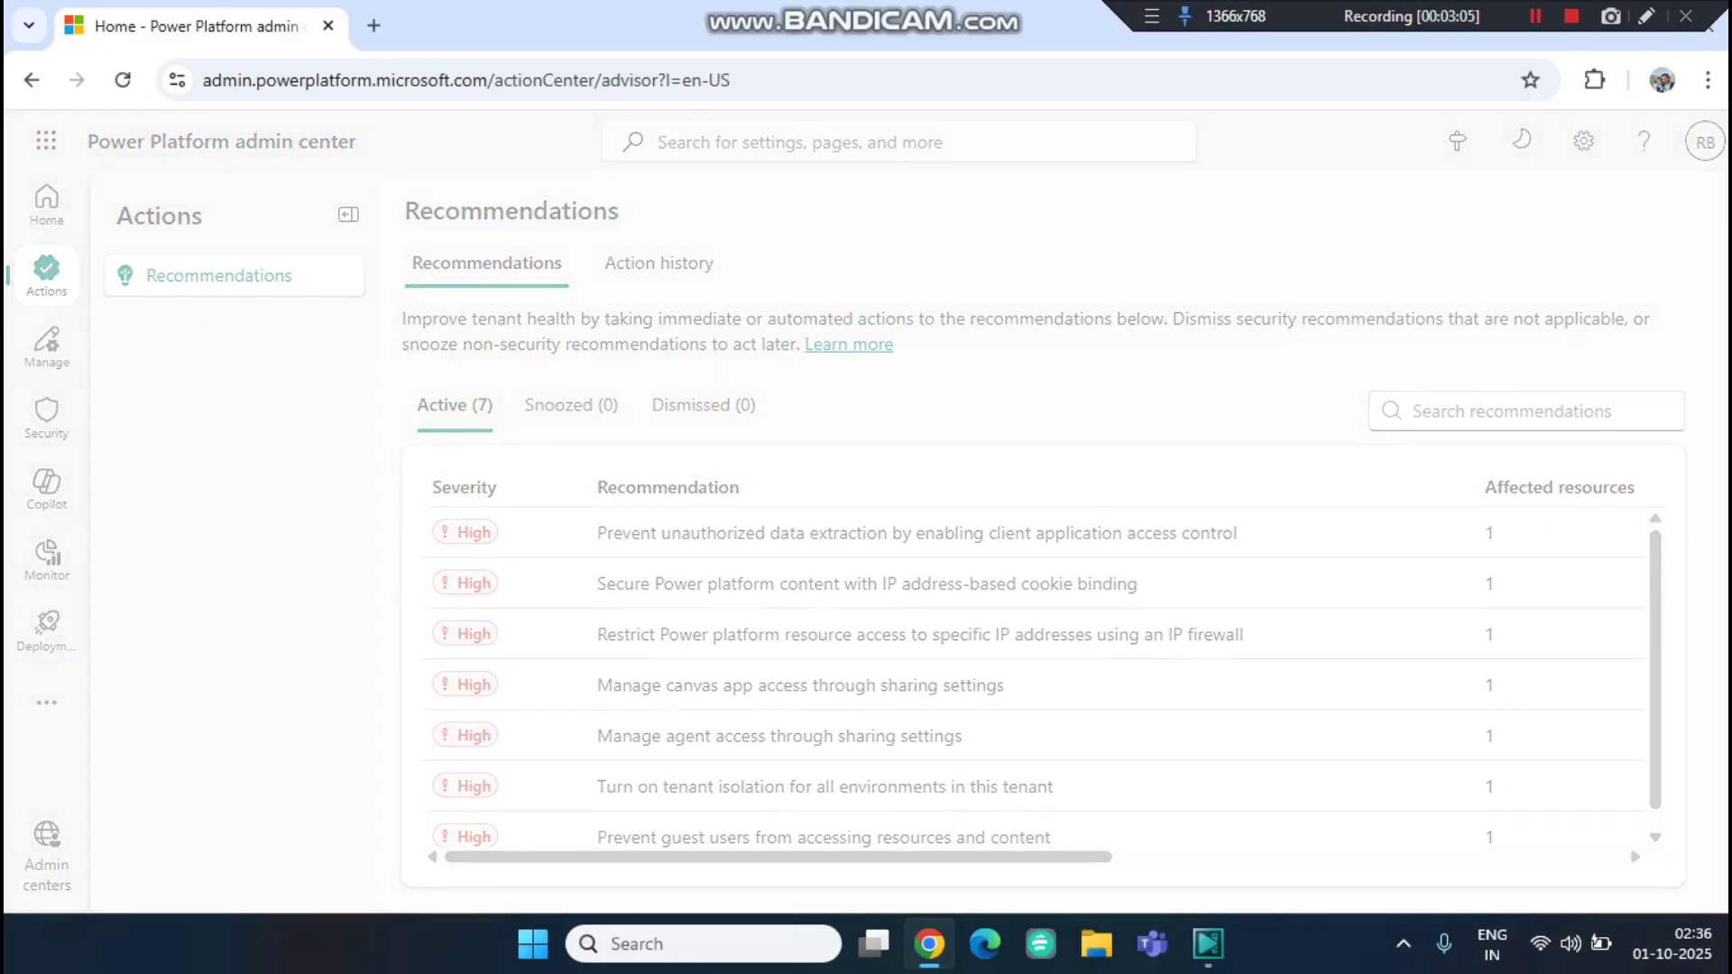
pyautogui.press('Return')
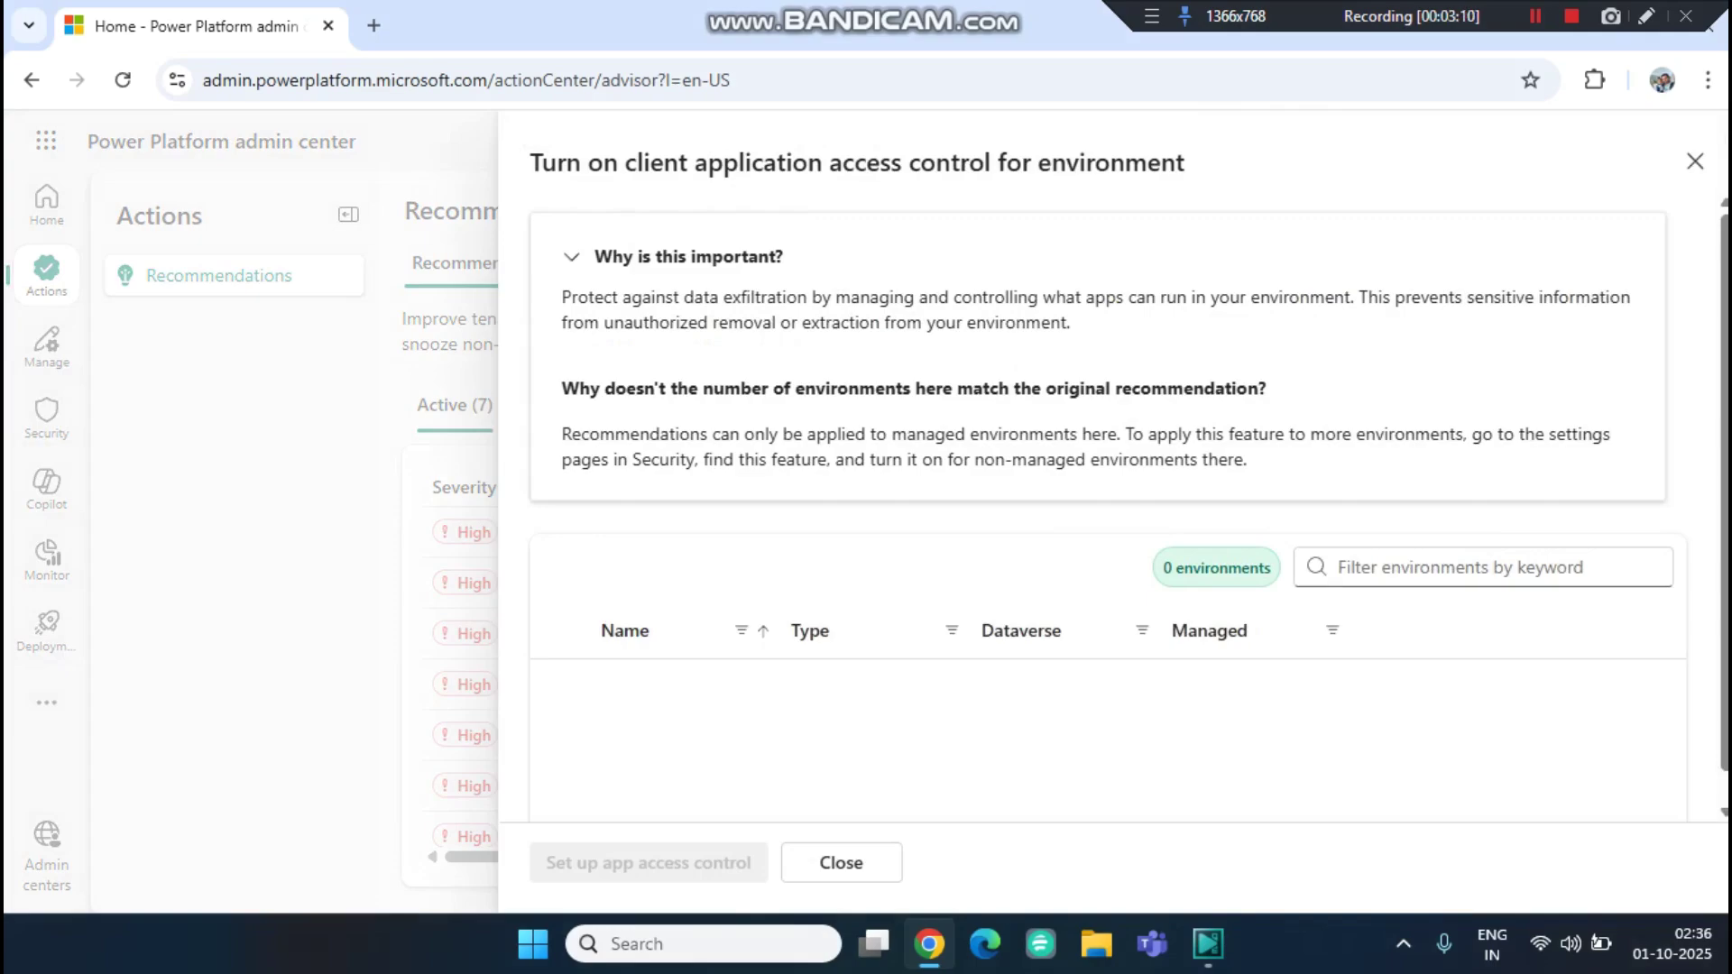
pyautogui.press('Tab')
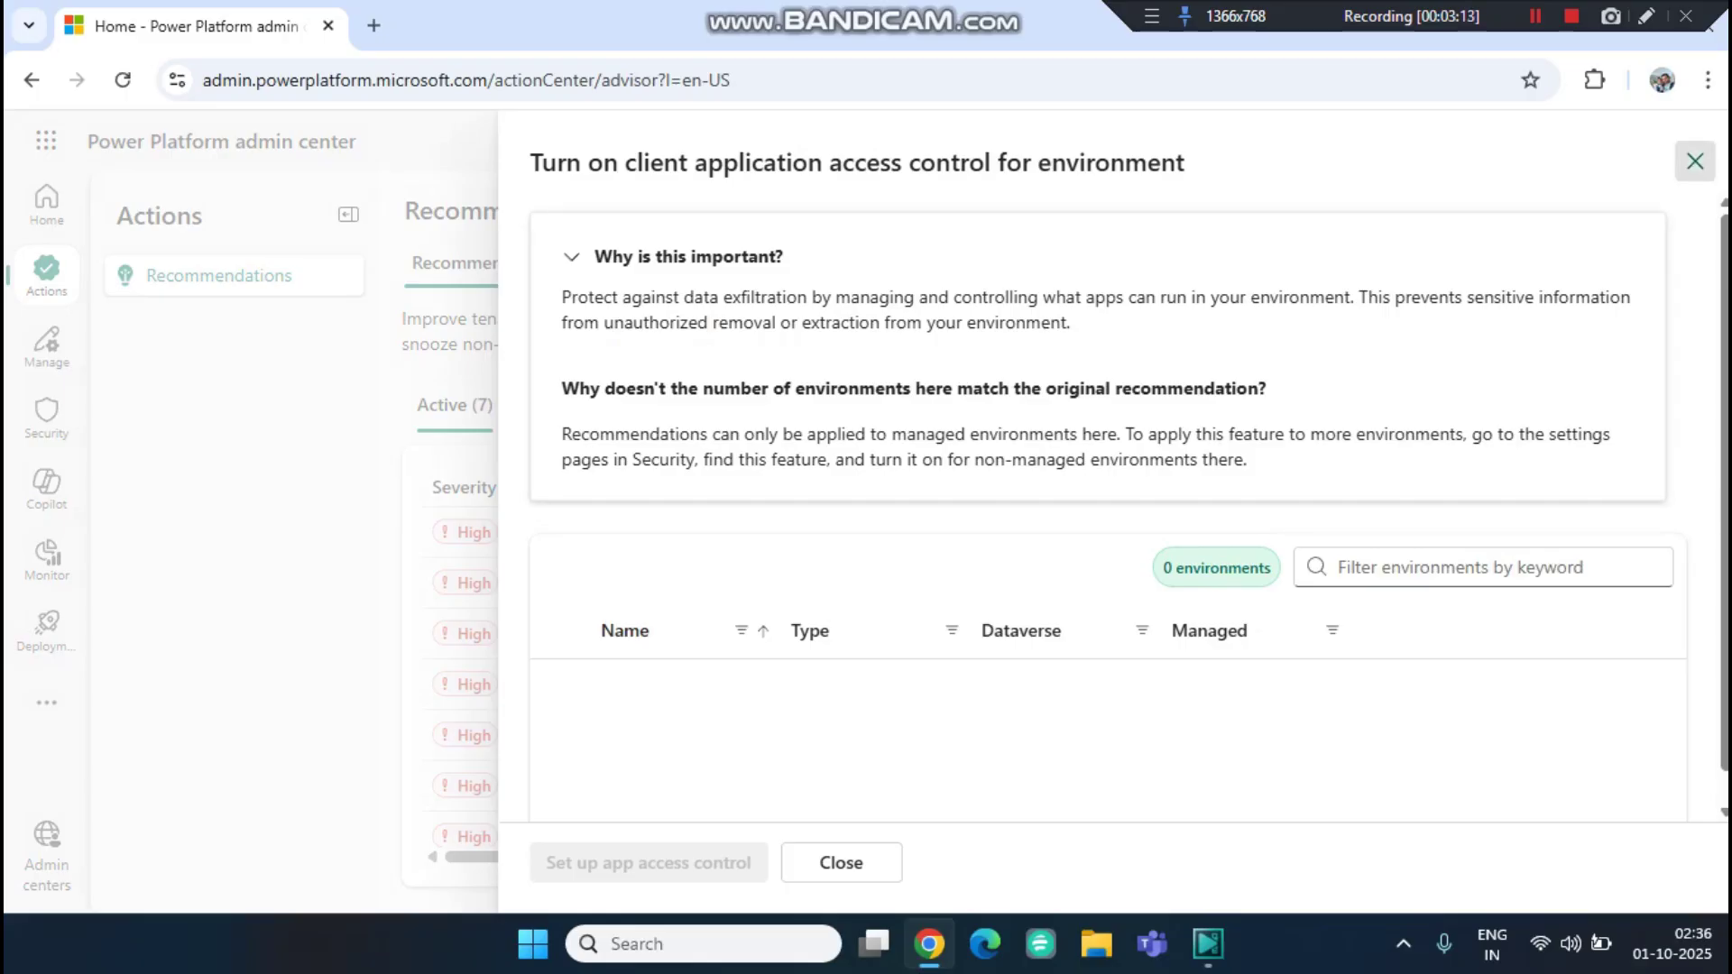
pyautogui.press('Return')
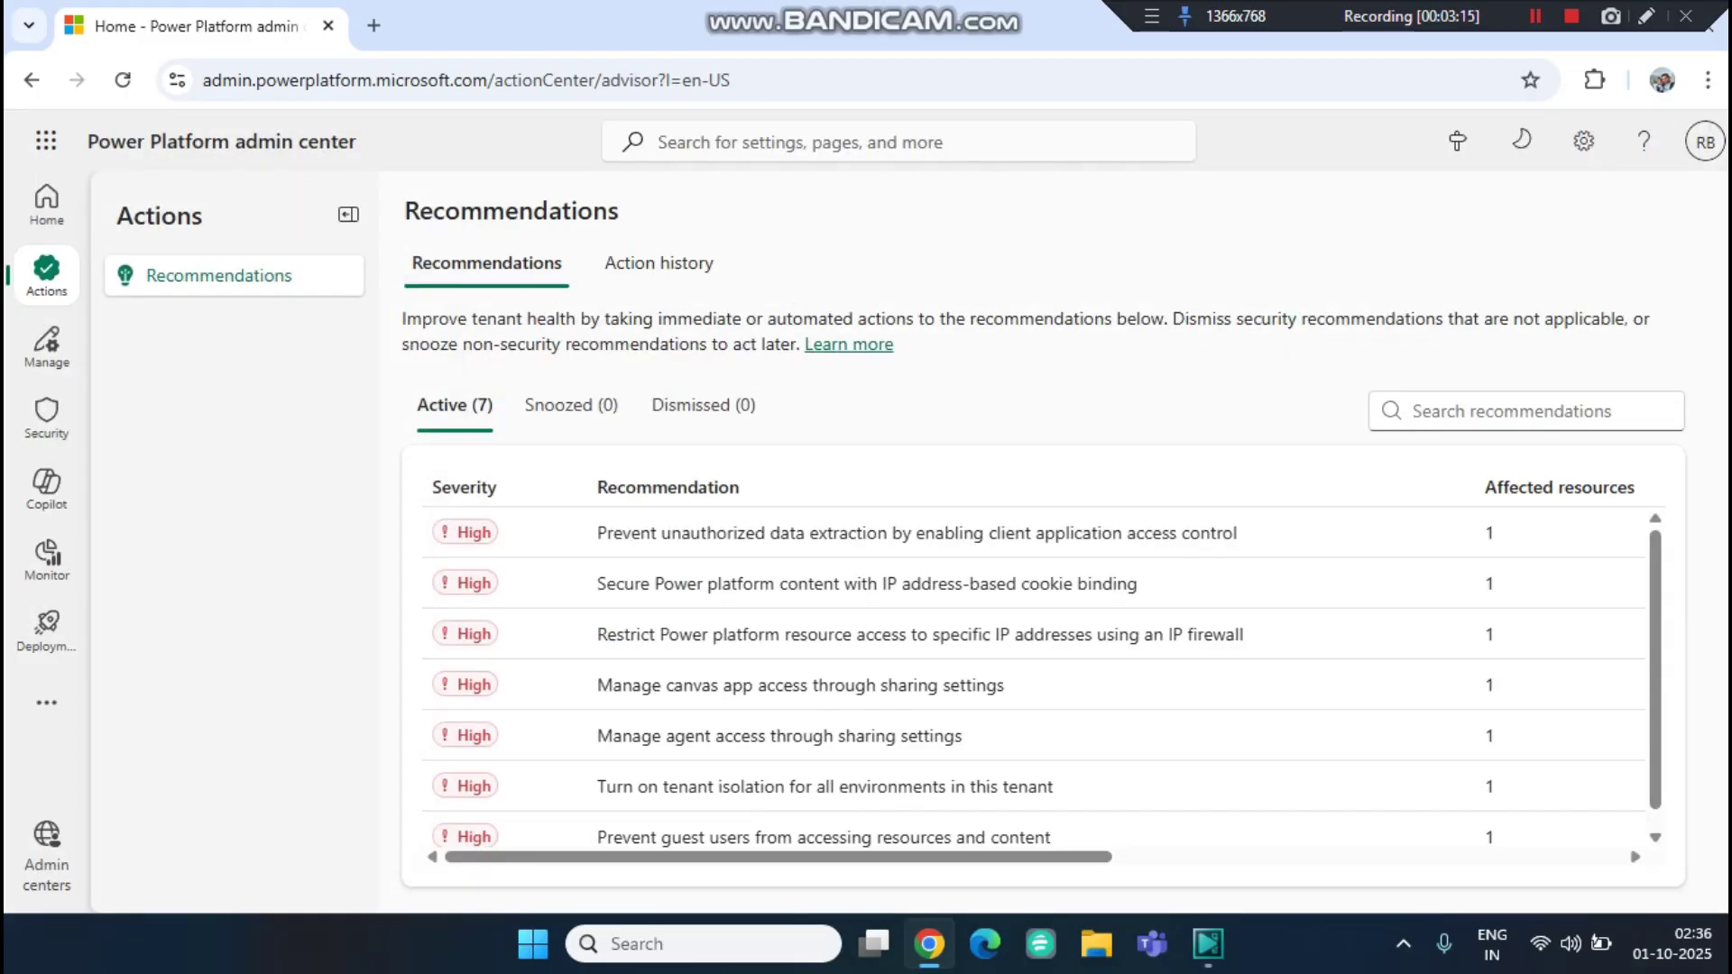
# Start creating a new environment from the Environments management page.
pyautogui.click(47, 341)
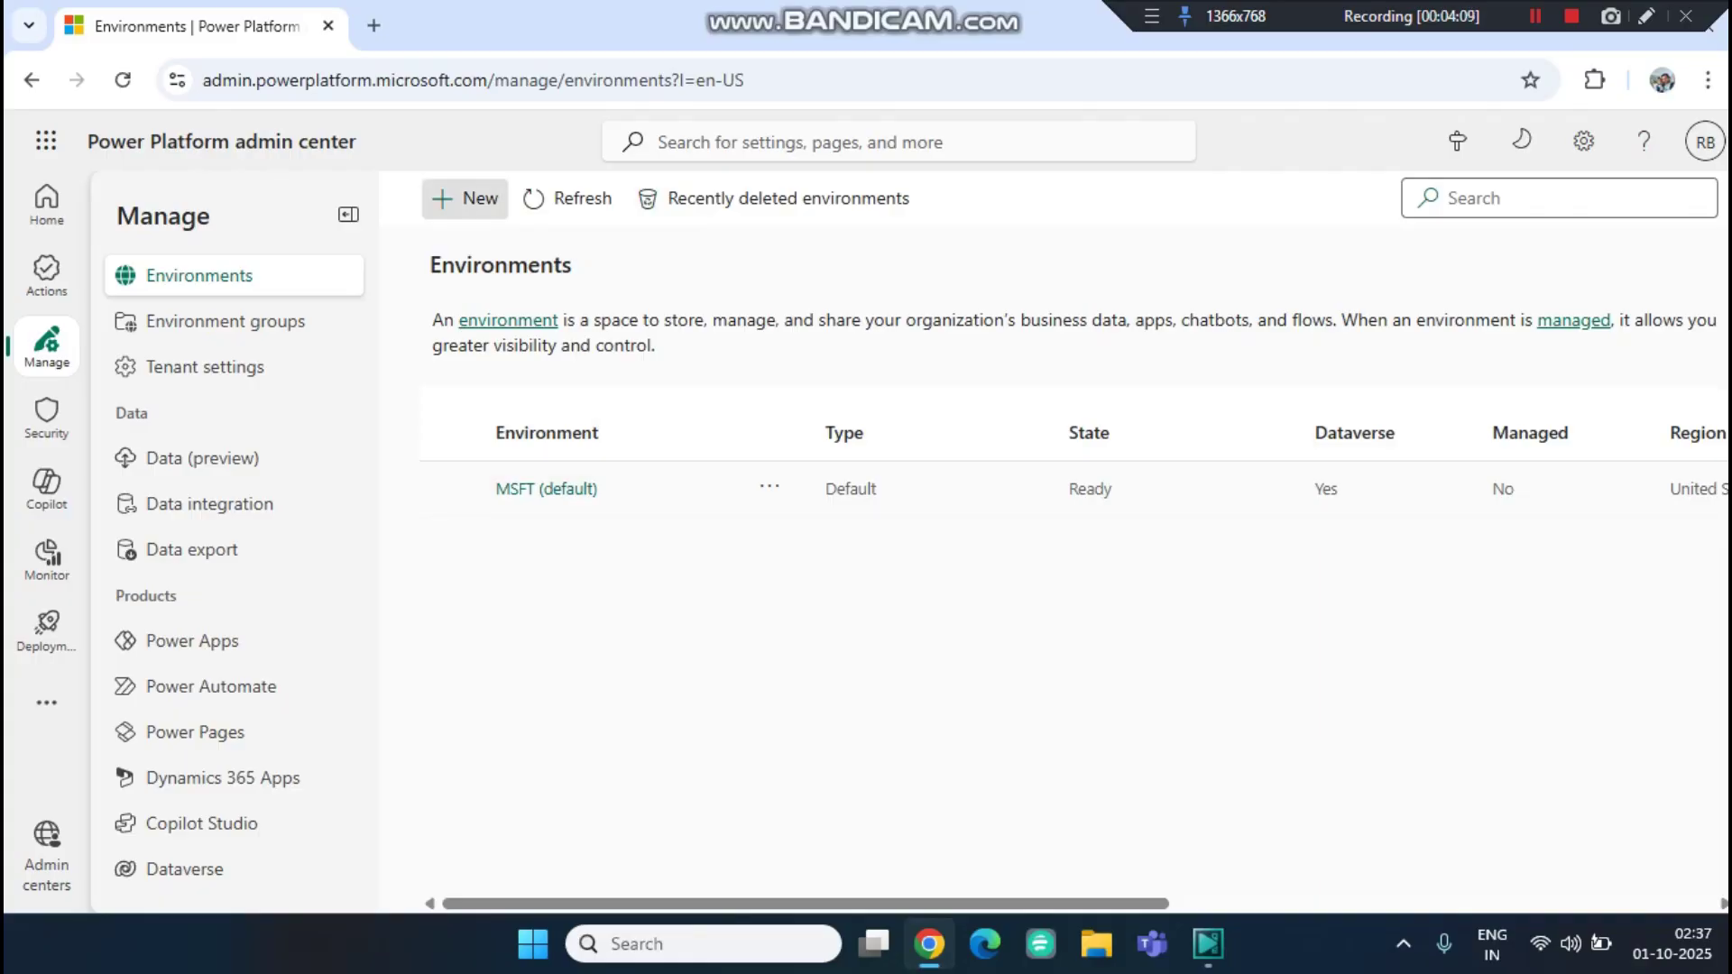
pyautogui.click(464, 199)
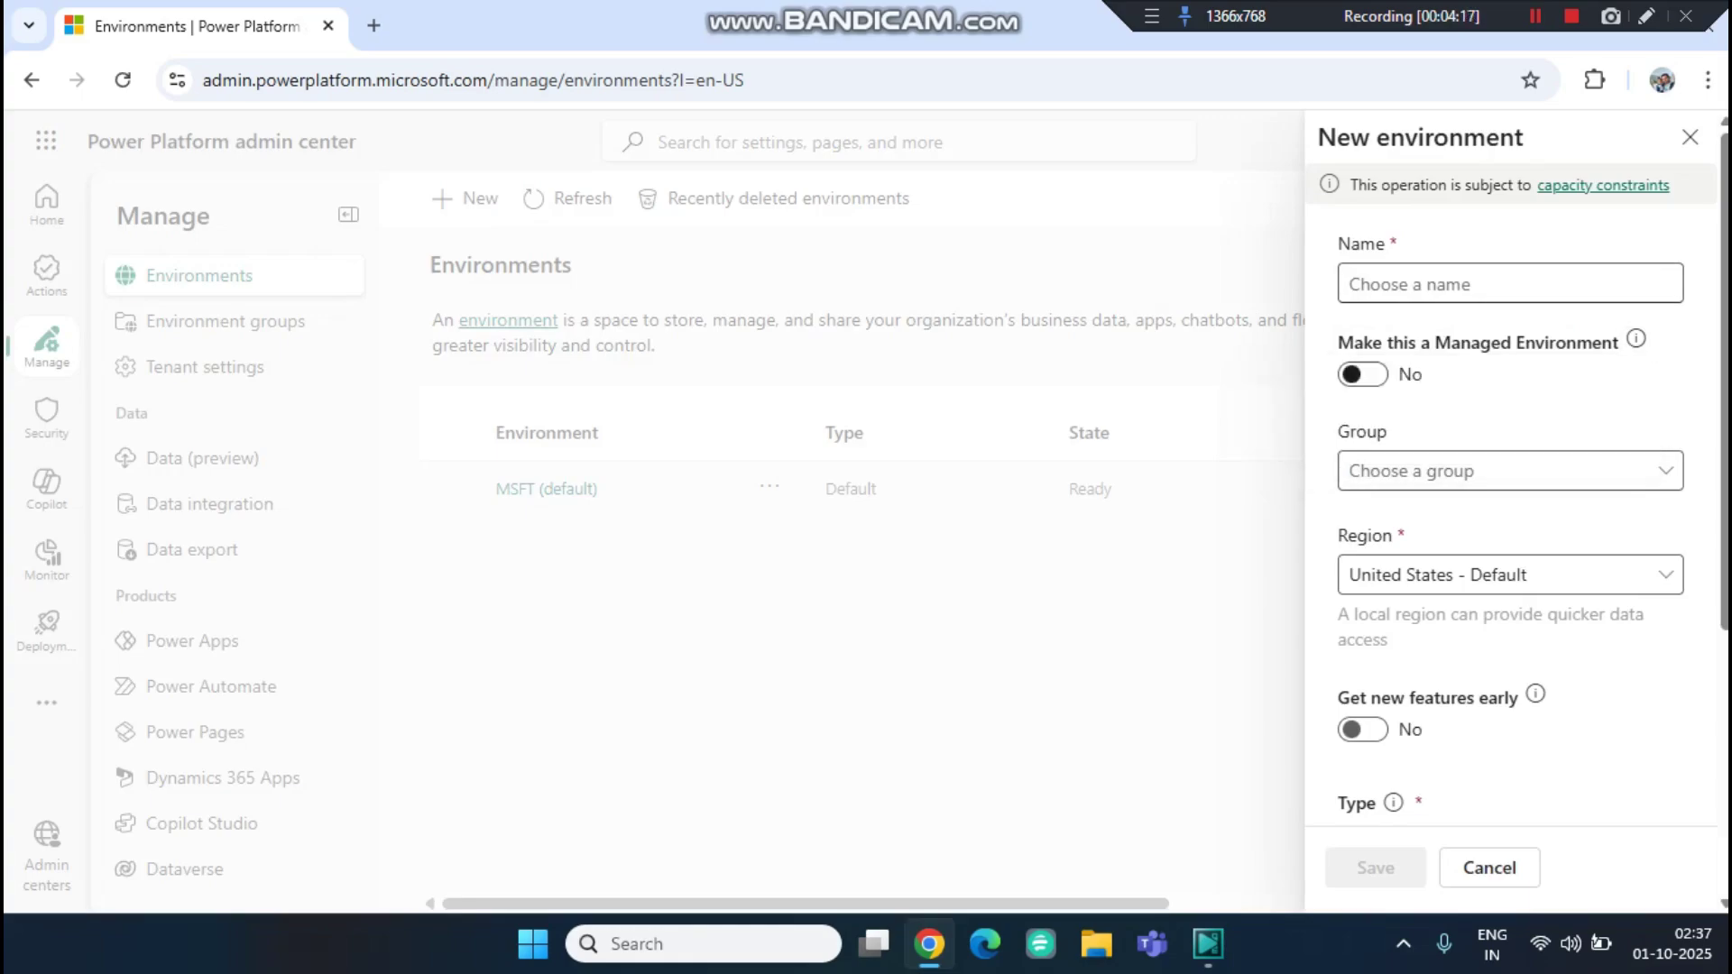
# Try the Managed Environment switch and check the available environment groups for the new environment, leaving both unset.
pyautogui.click(1362, 374)
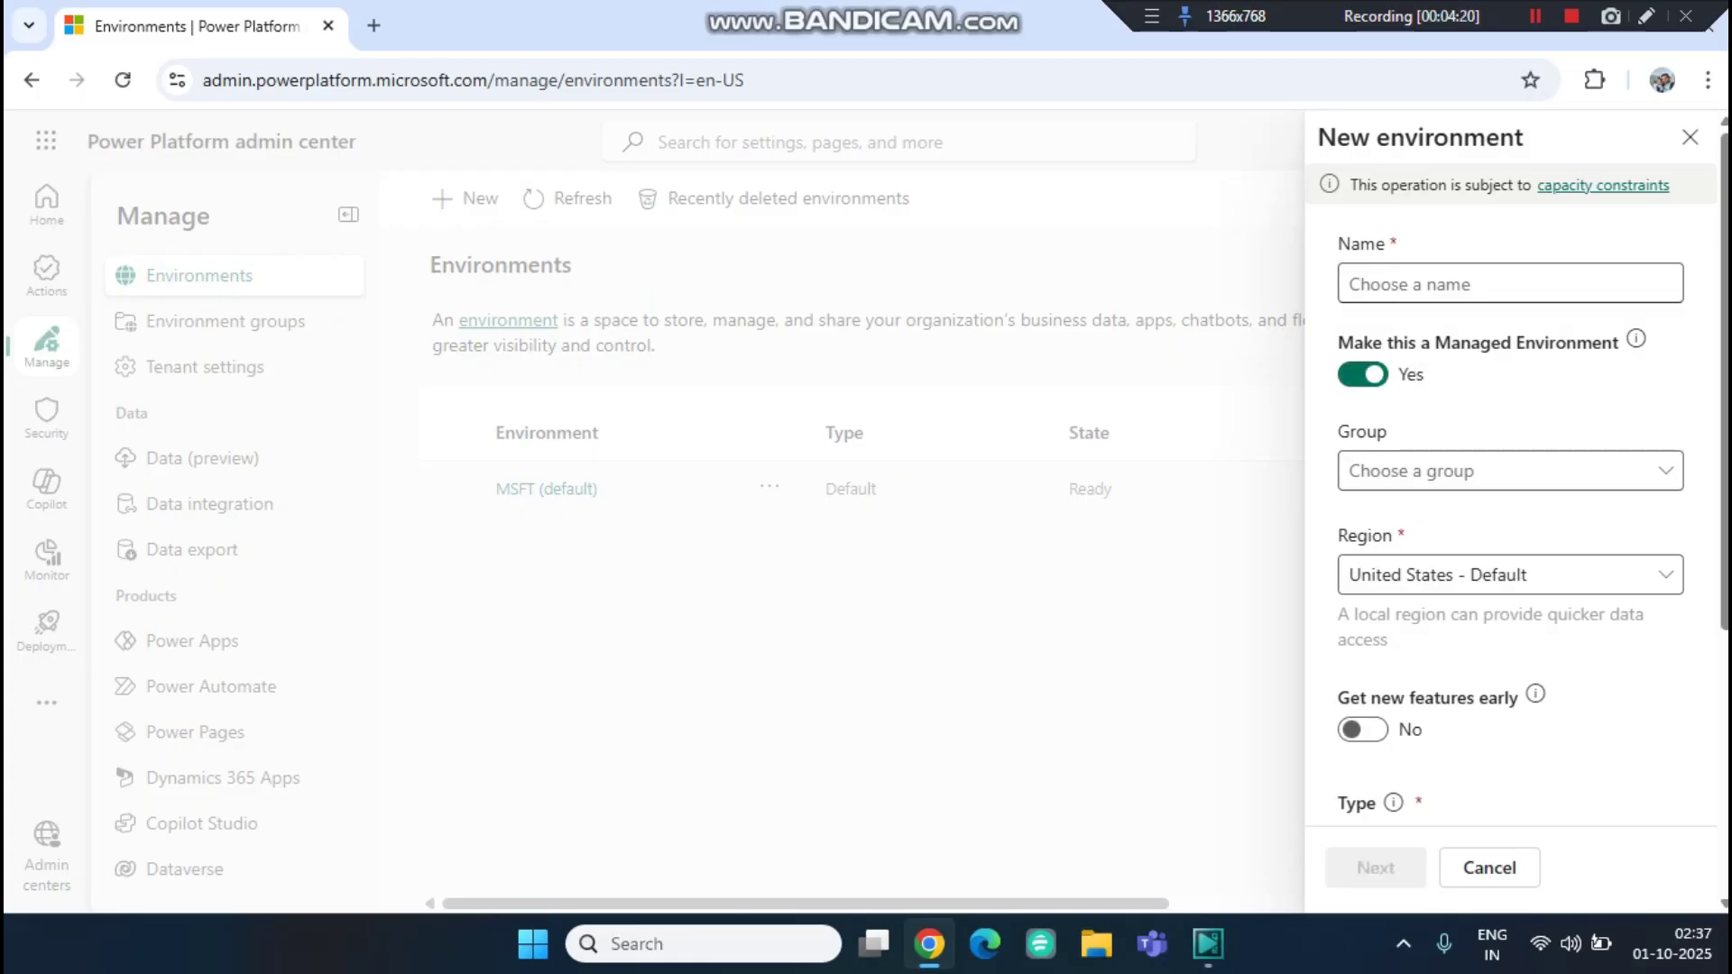
pyautogui.click(1363, 374)
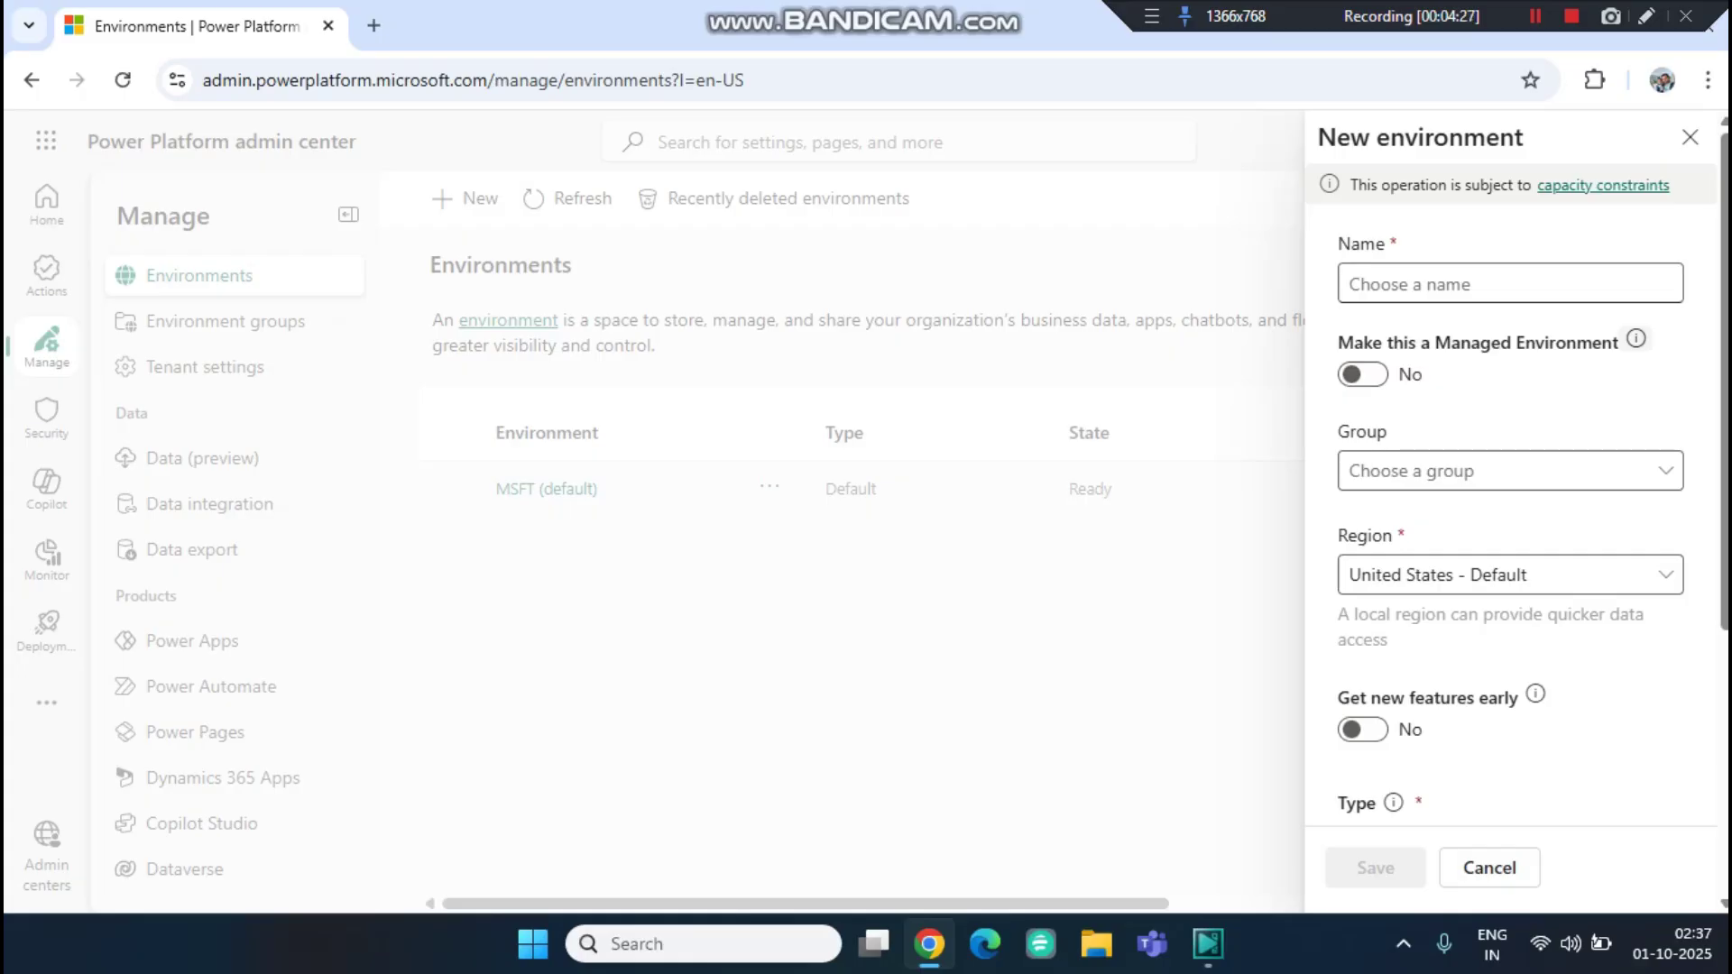
pyautogui.scroll(-1, 1512, 505)
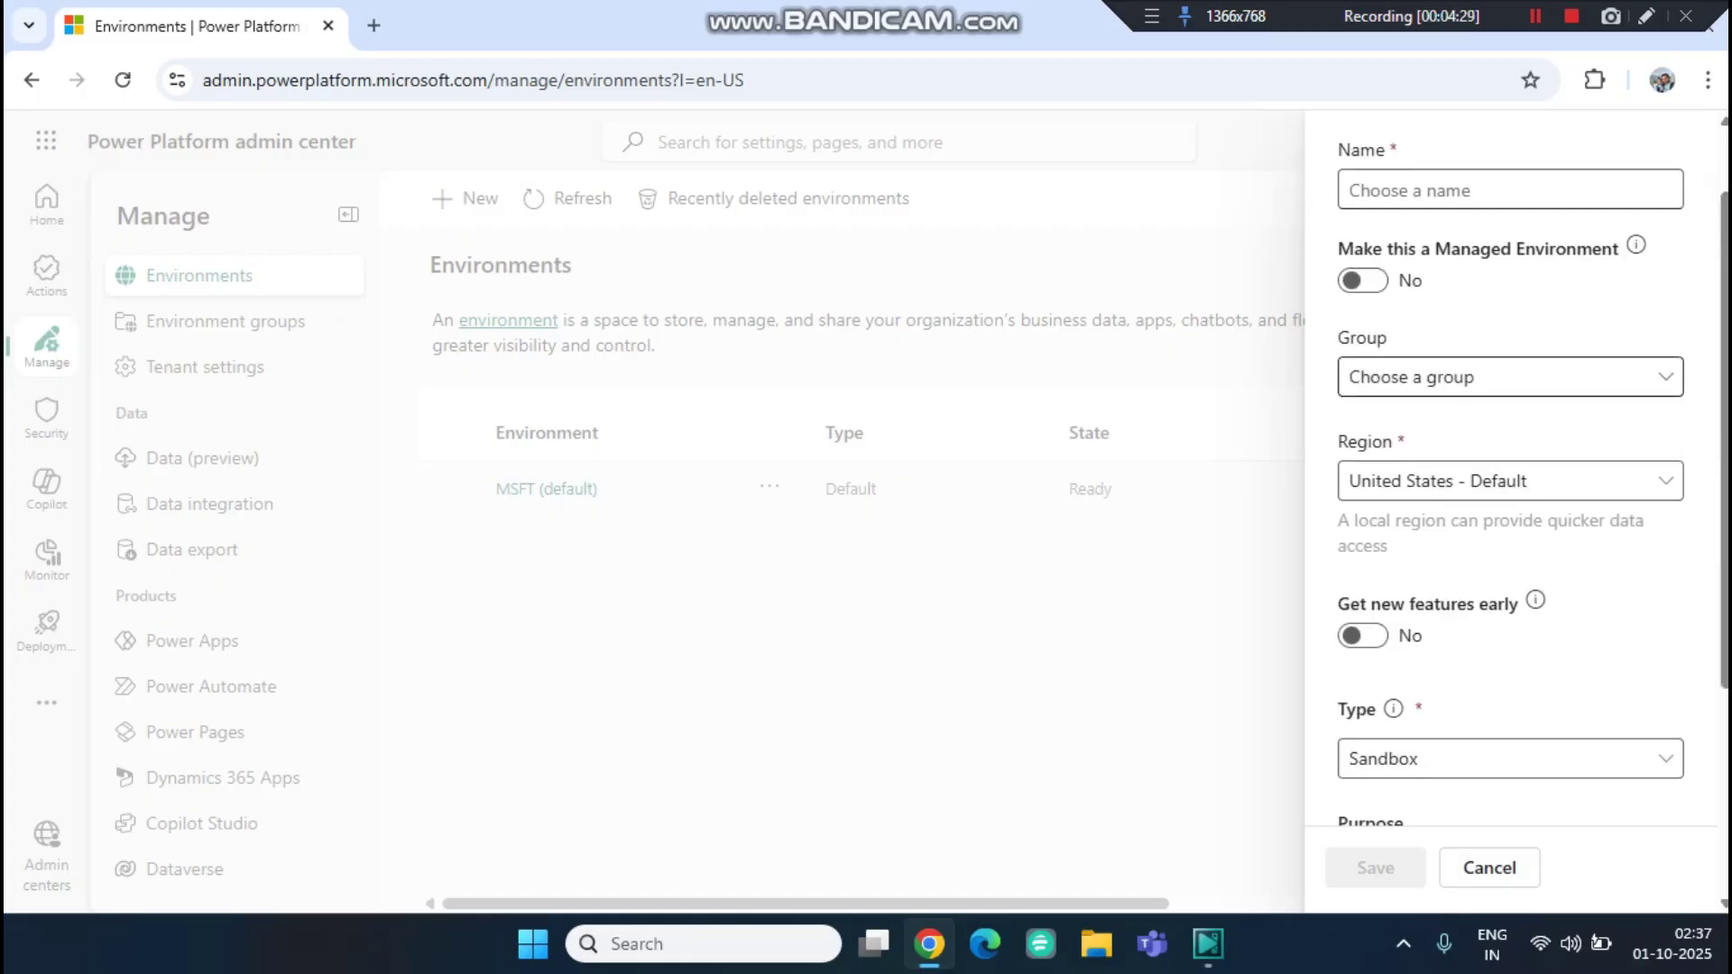
pyautogui.click(1511, 377)
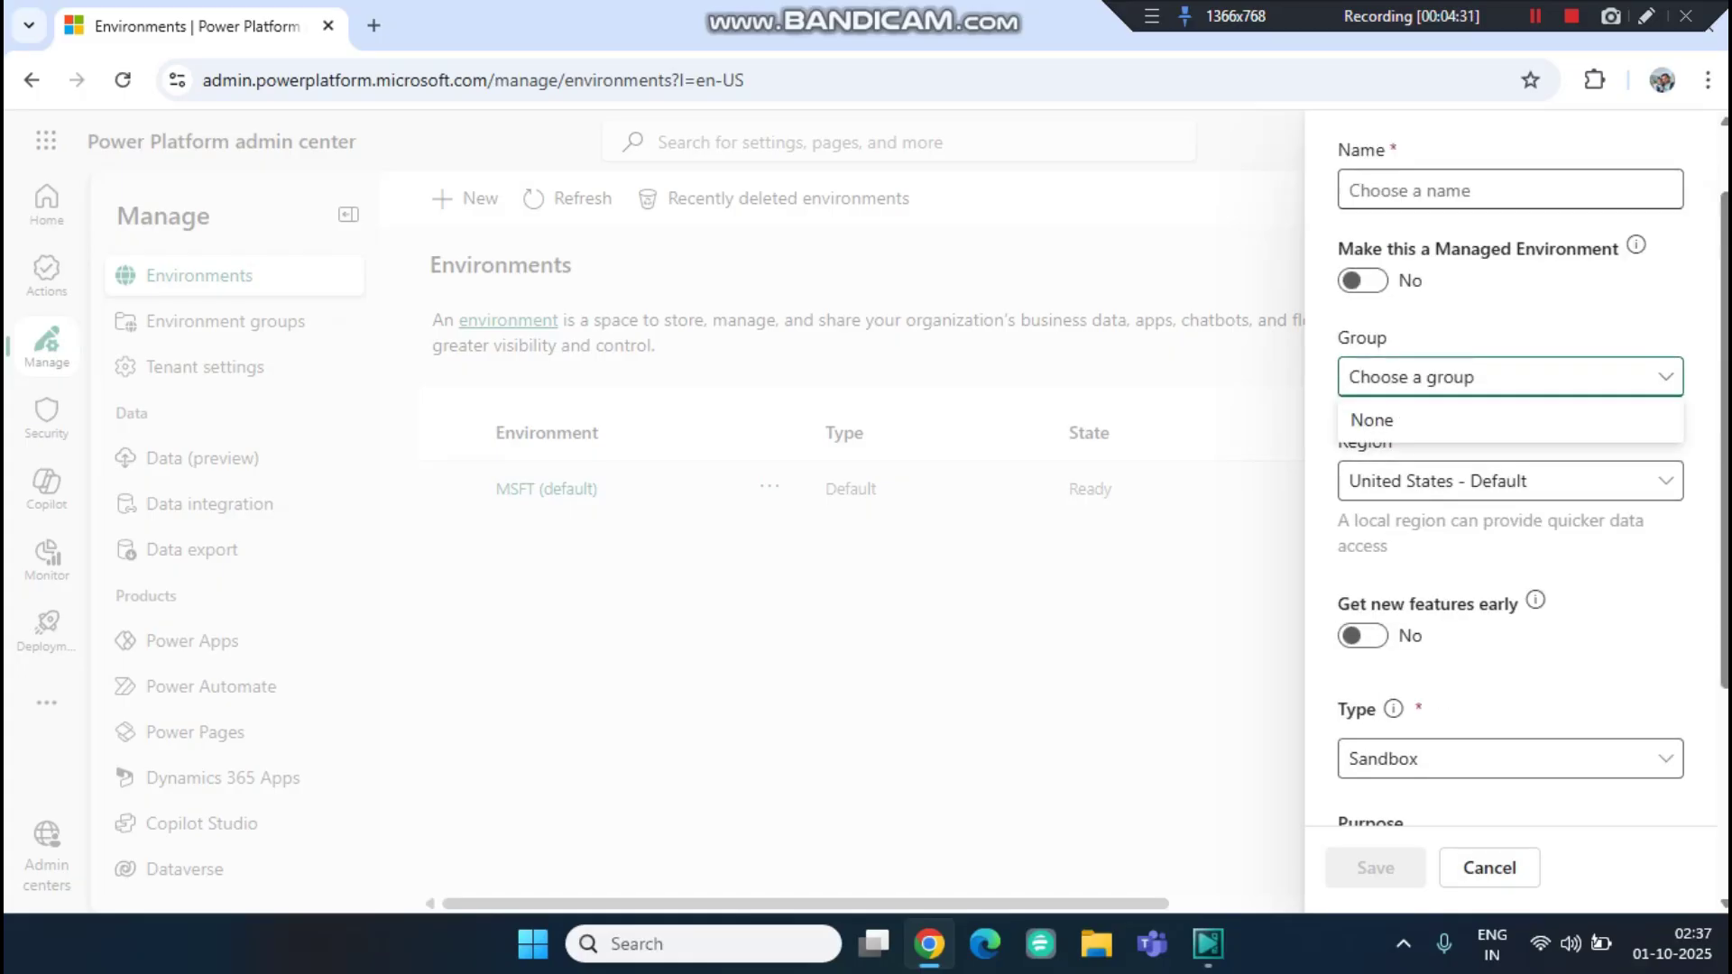
pyautogui.press('Escape')
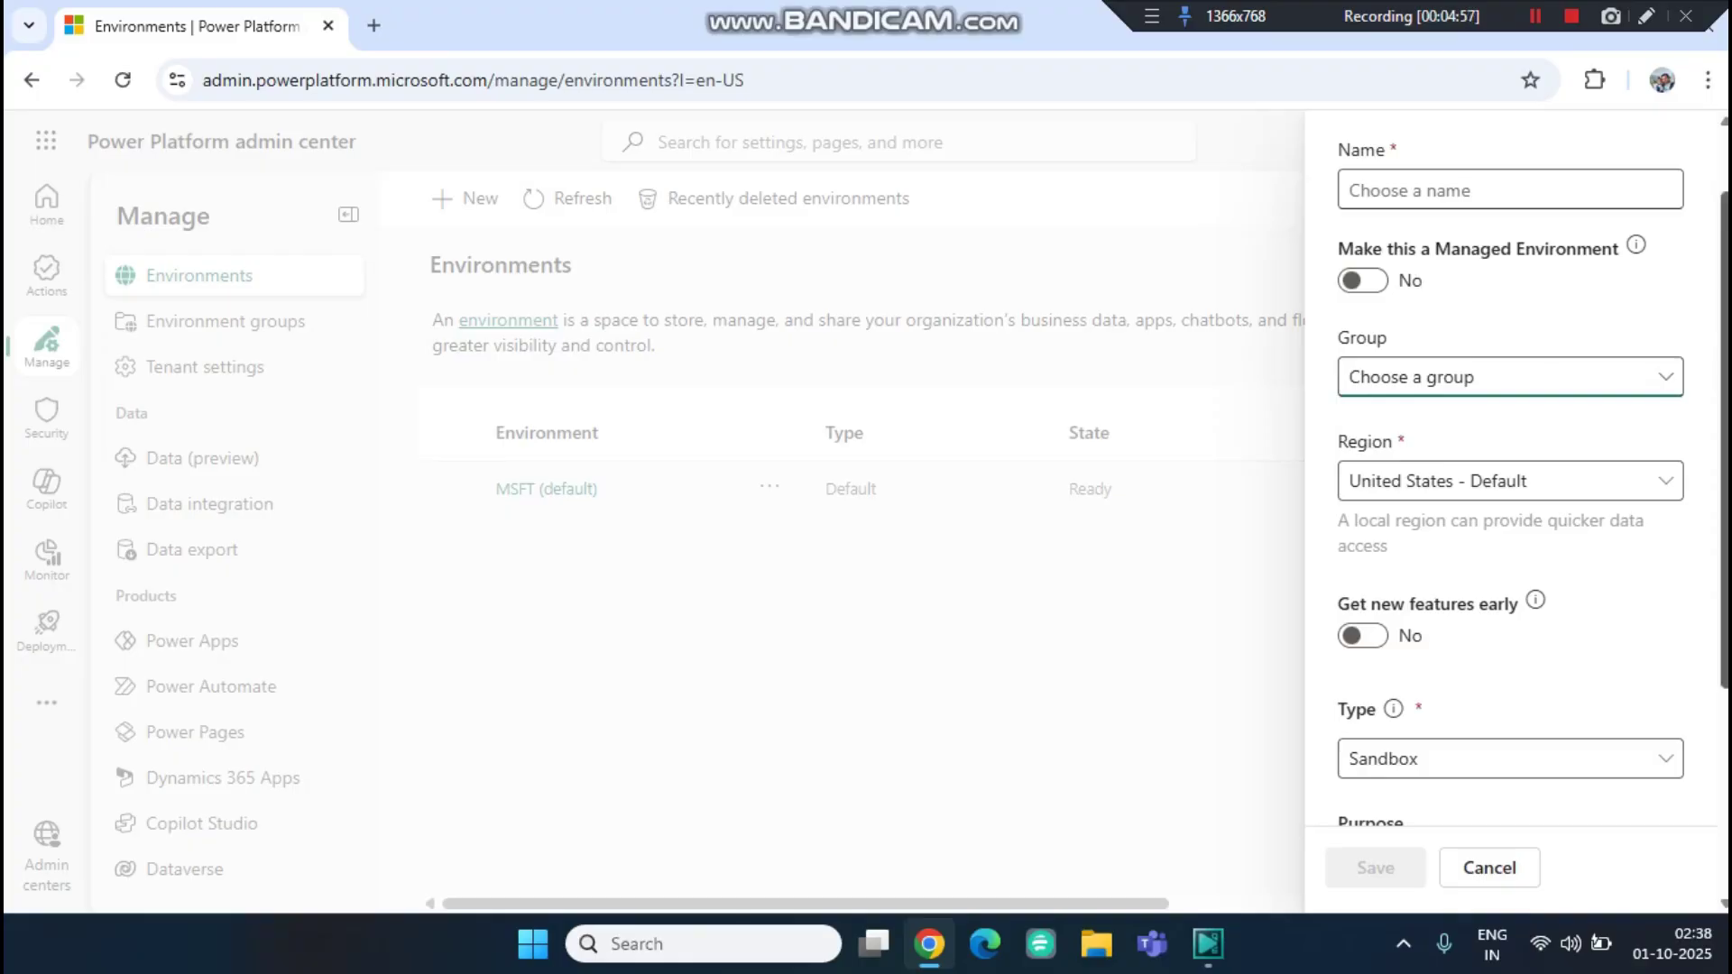
# Review the remaining new-environment options, including the Dataverse data store and early-features information, and cancel the environment creation.
pyautogui.scroll(-2, 1511, 469)
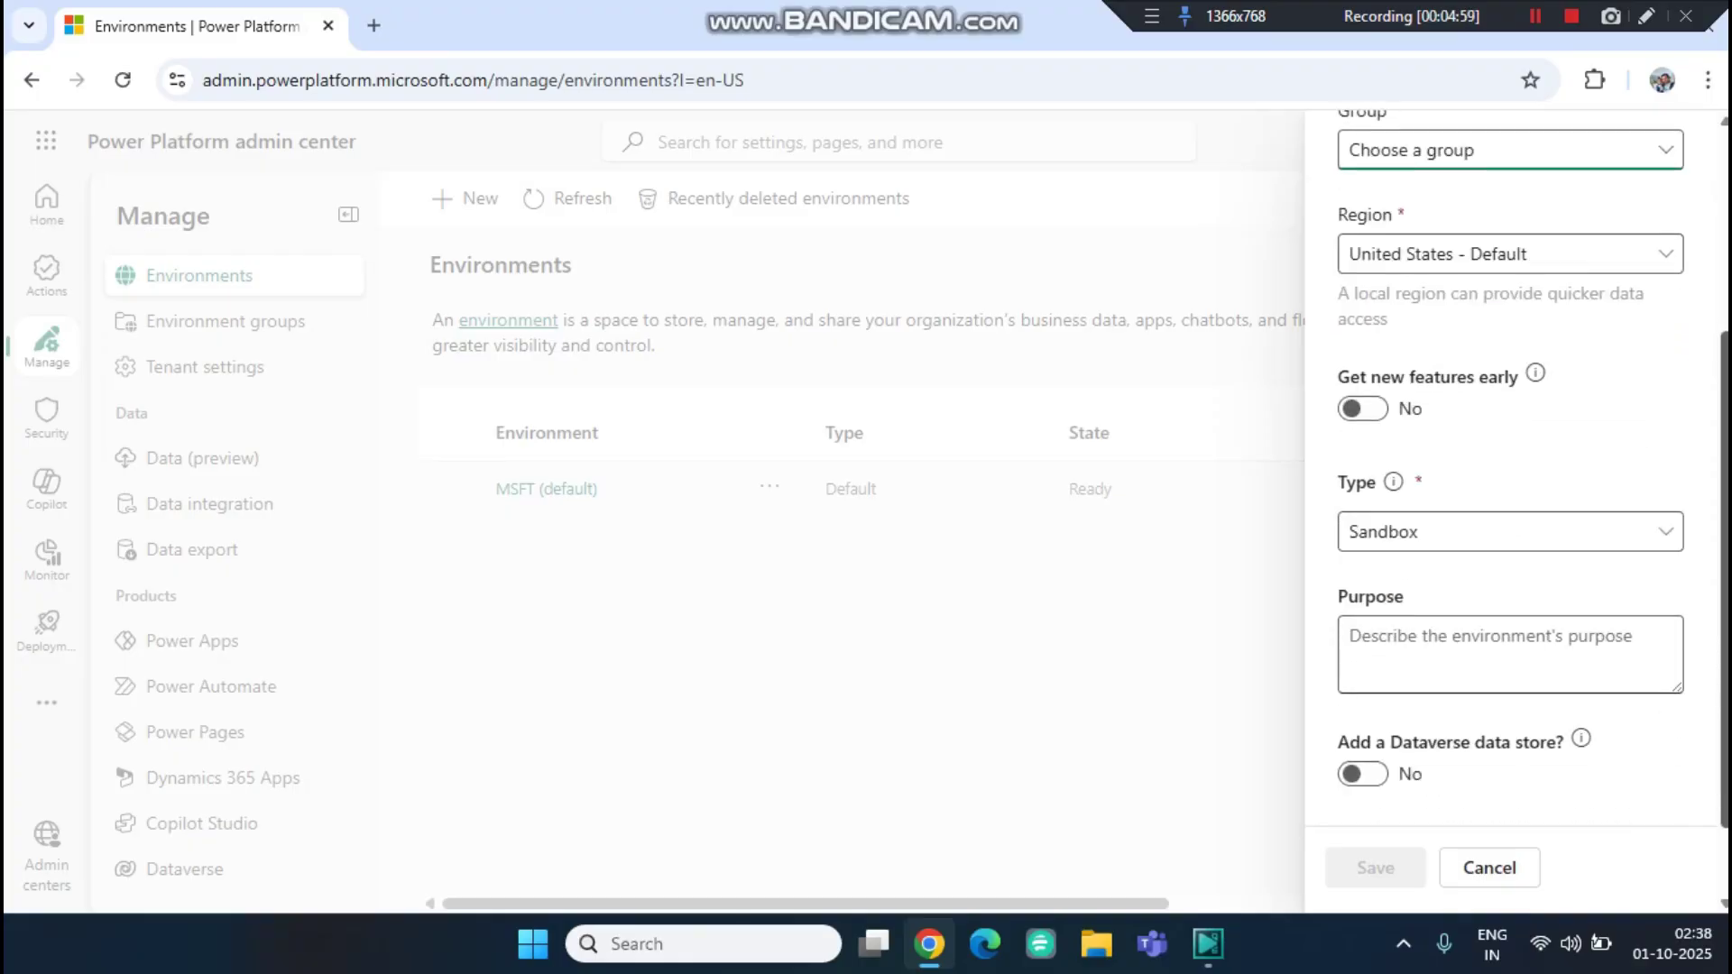
pyautogui.scroll(-1, 1511, 469)
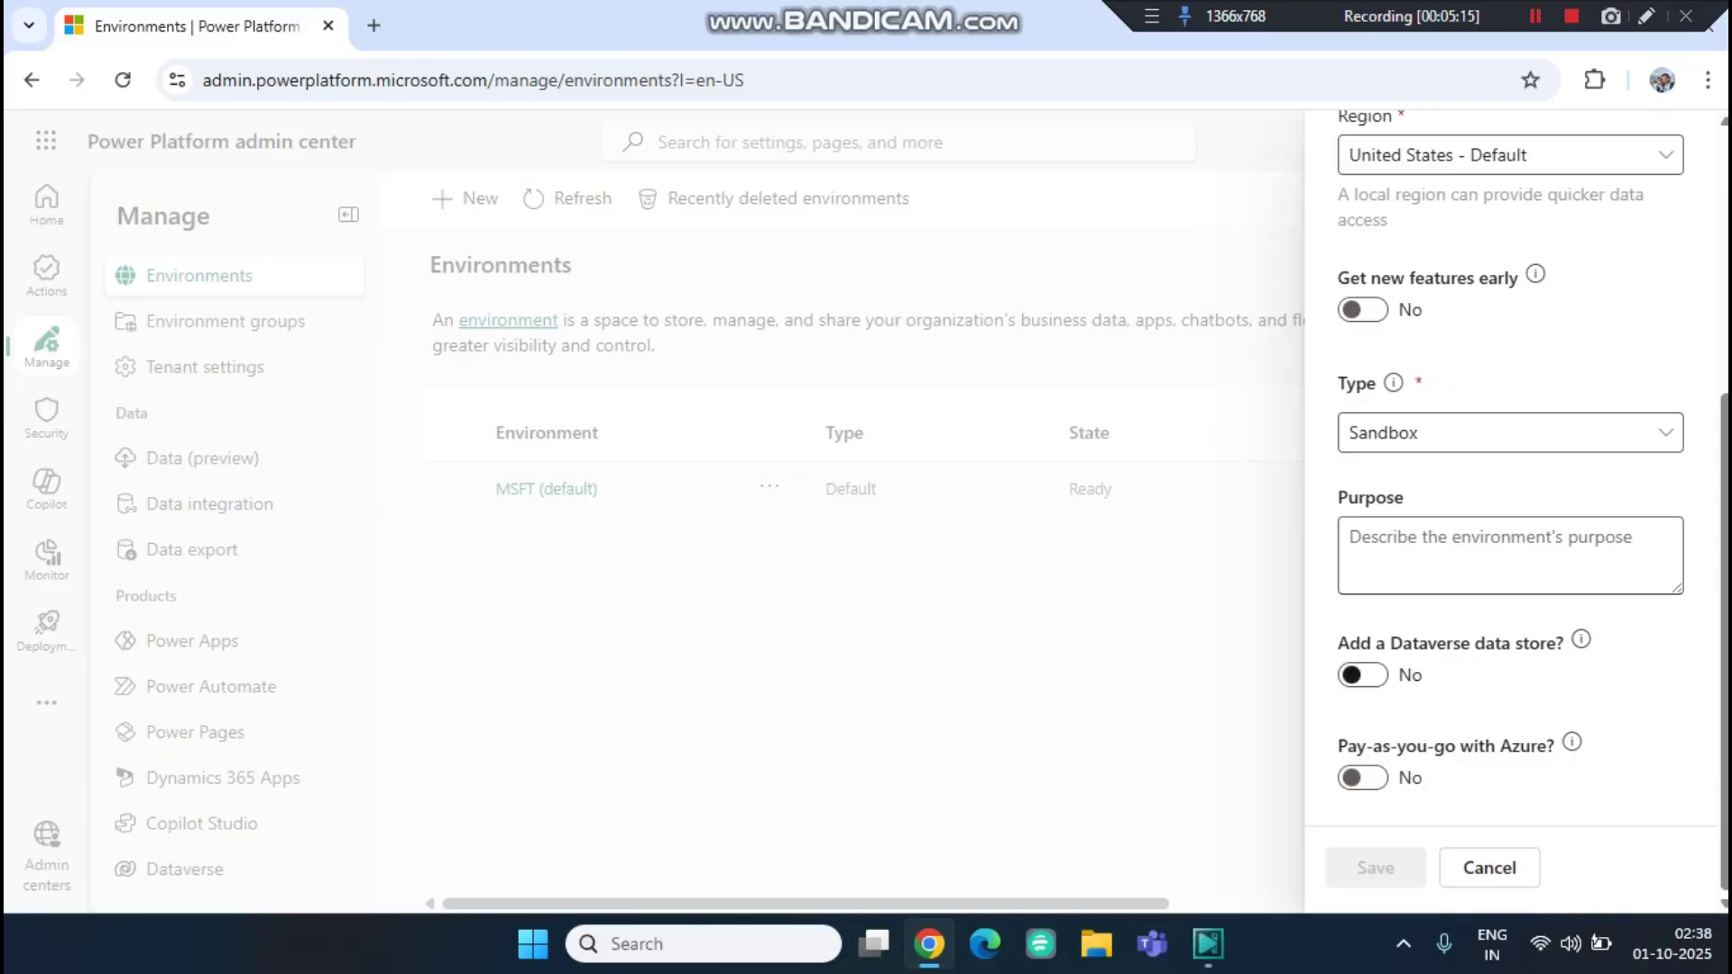
pyautogui.click(1581, 639)
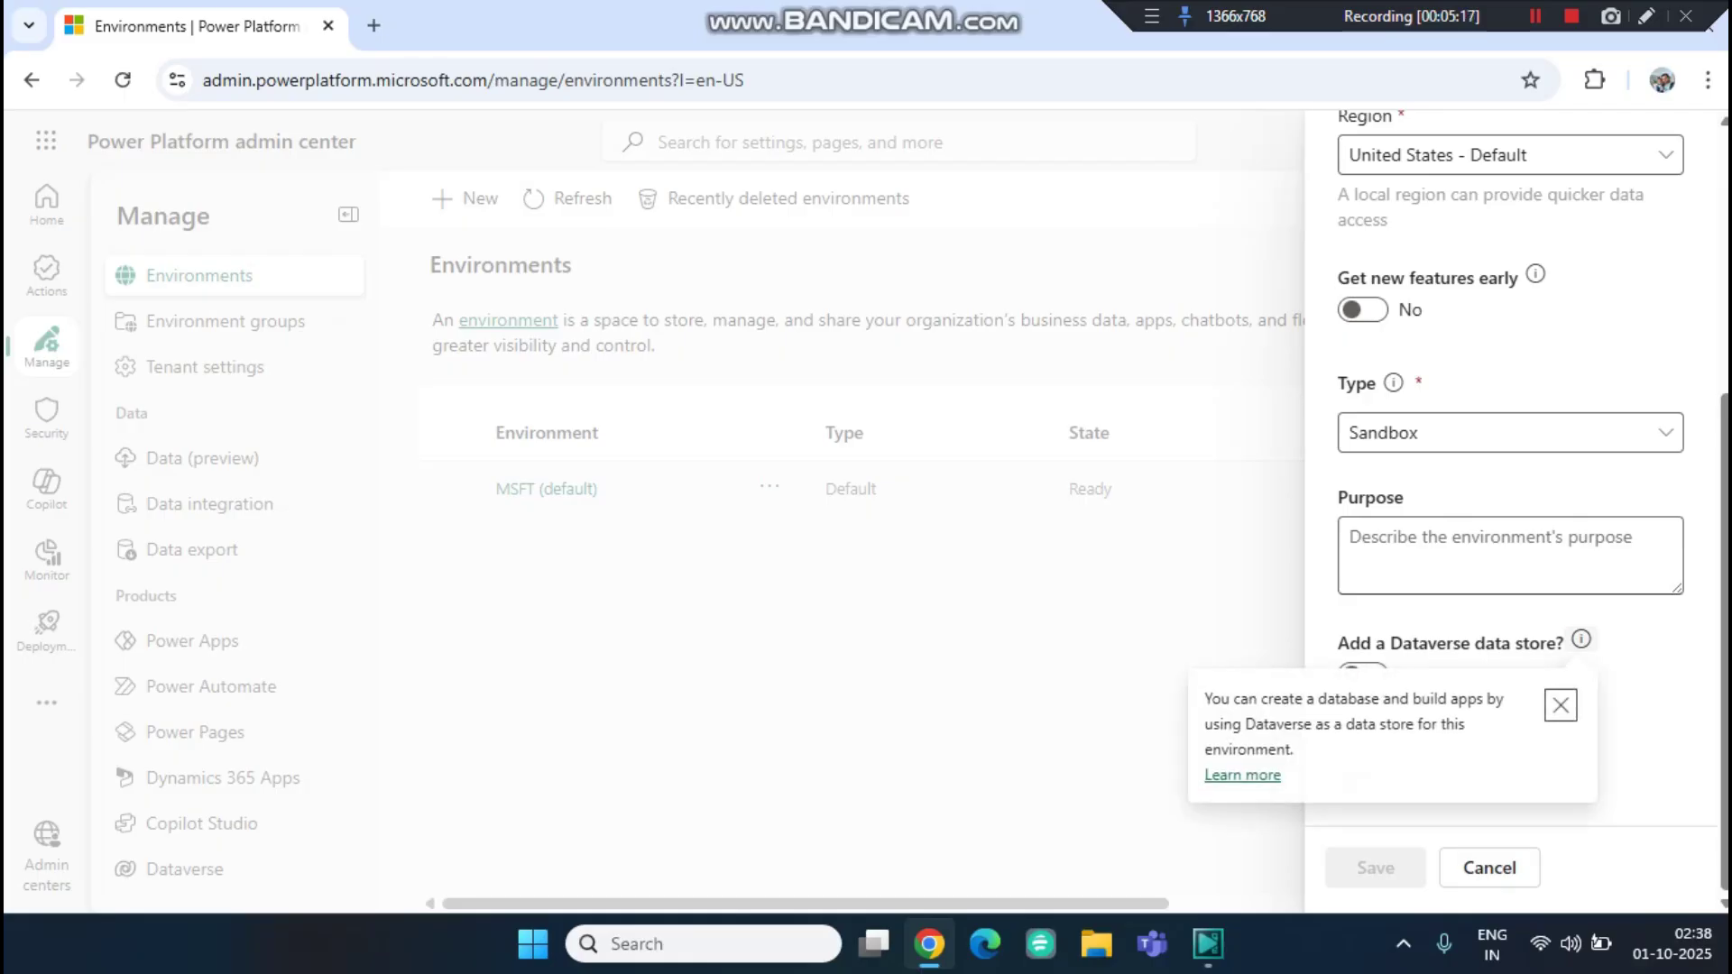
pyautogui.scroll(5, 1536, 694)
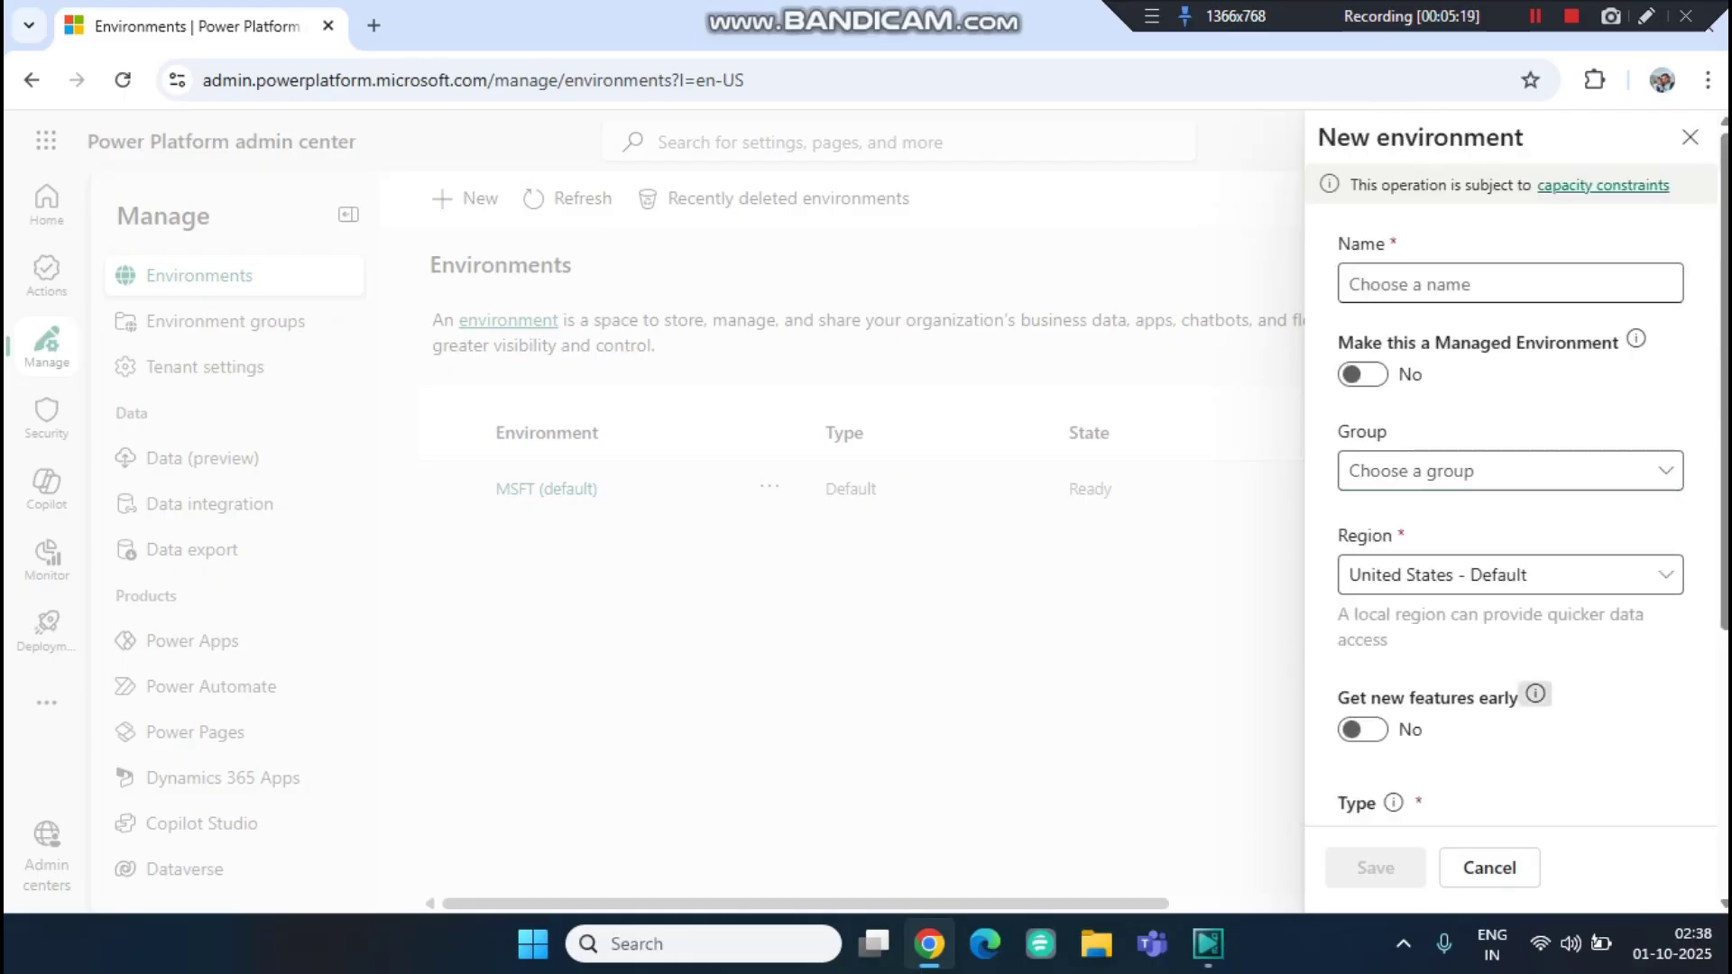
pyautogui.click(1536, 694)
pyautogui.scroll(-4, 1536, 694)
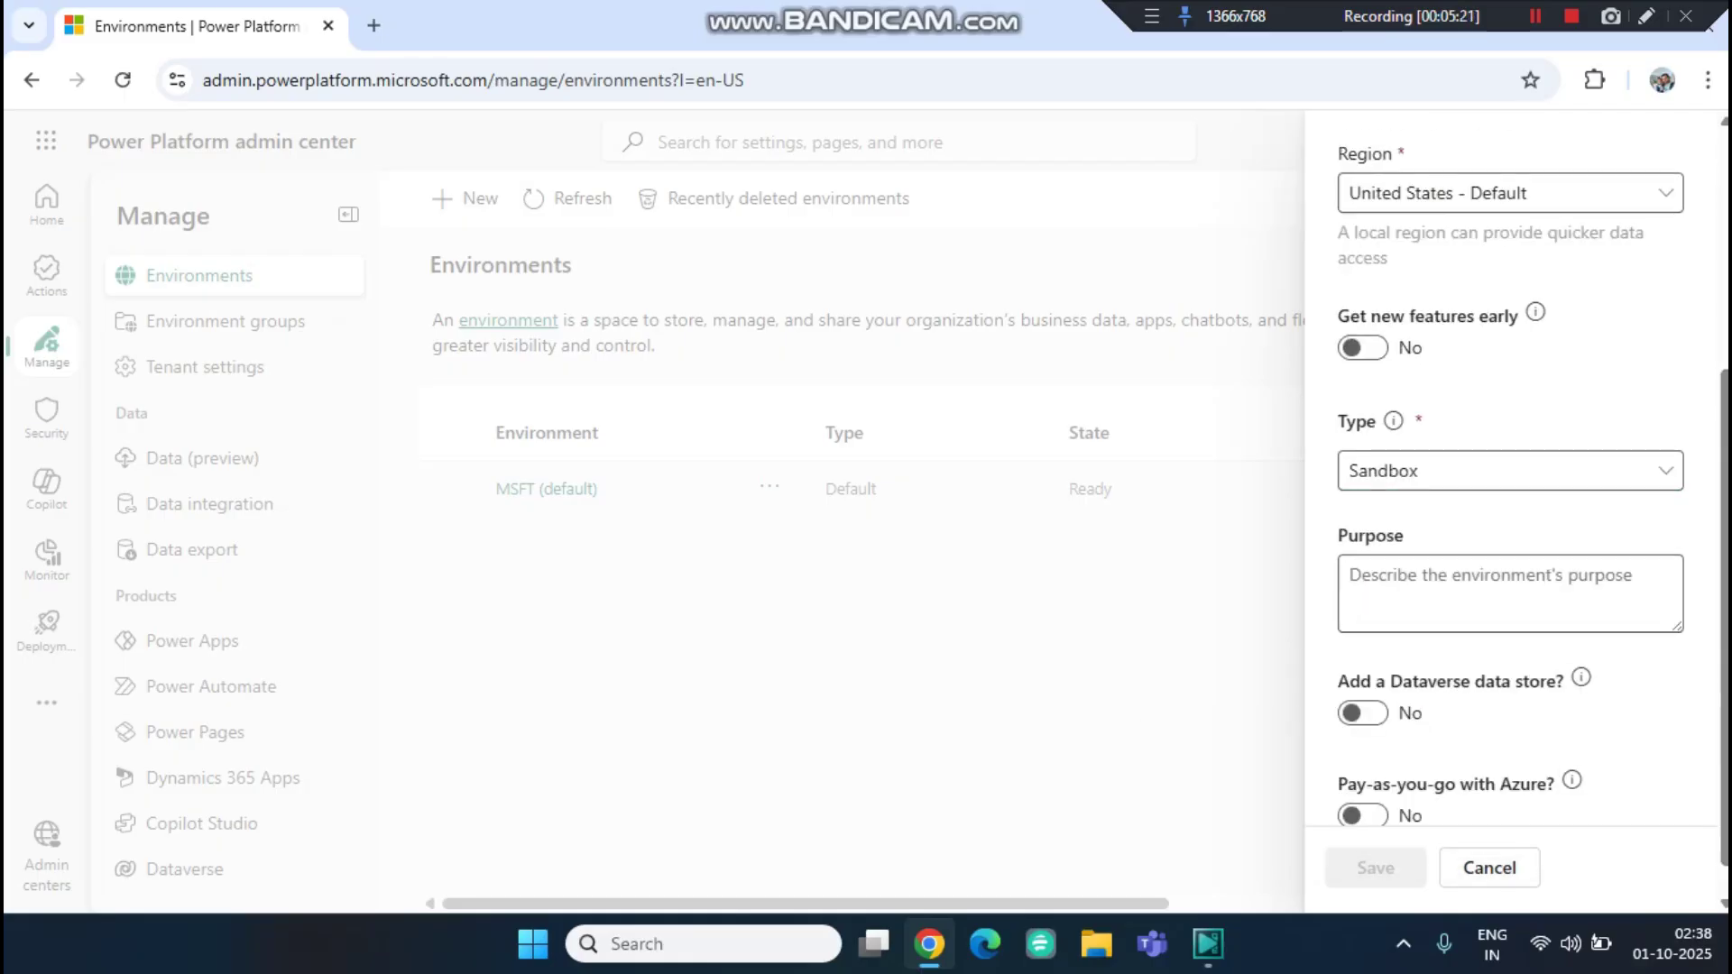
pyautogui.scroll(-1, 1572, 780)
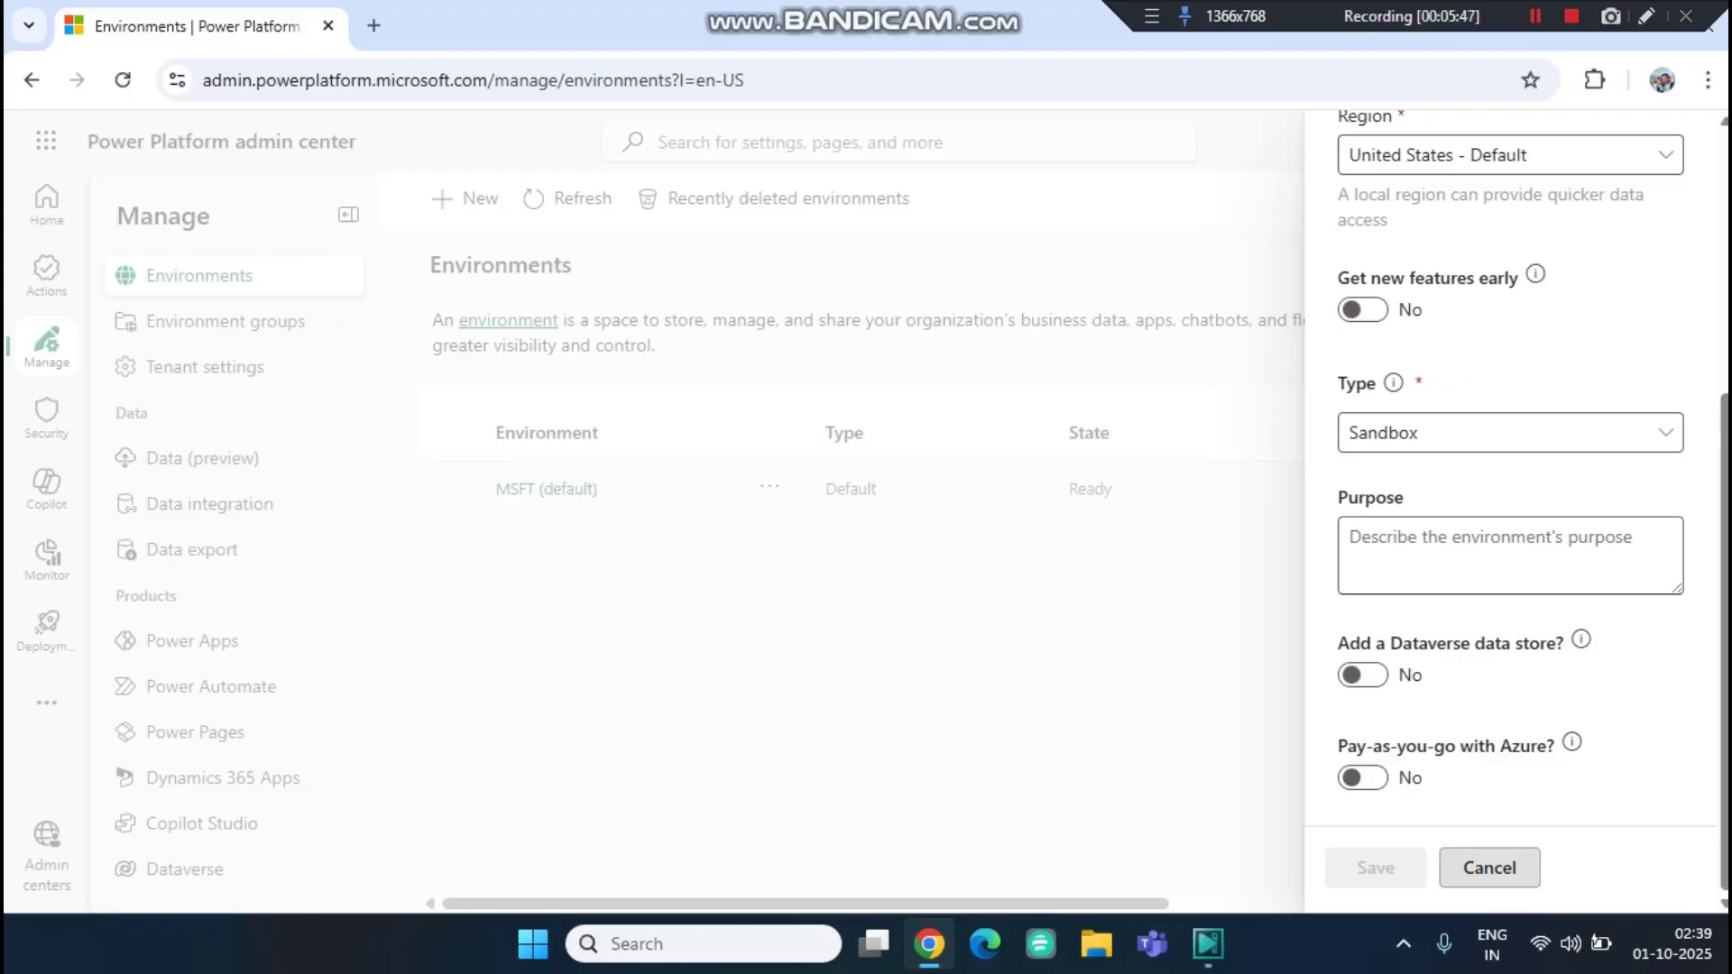
pyautogui.click(1489, 867)
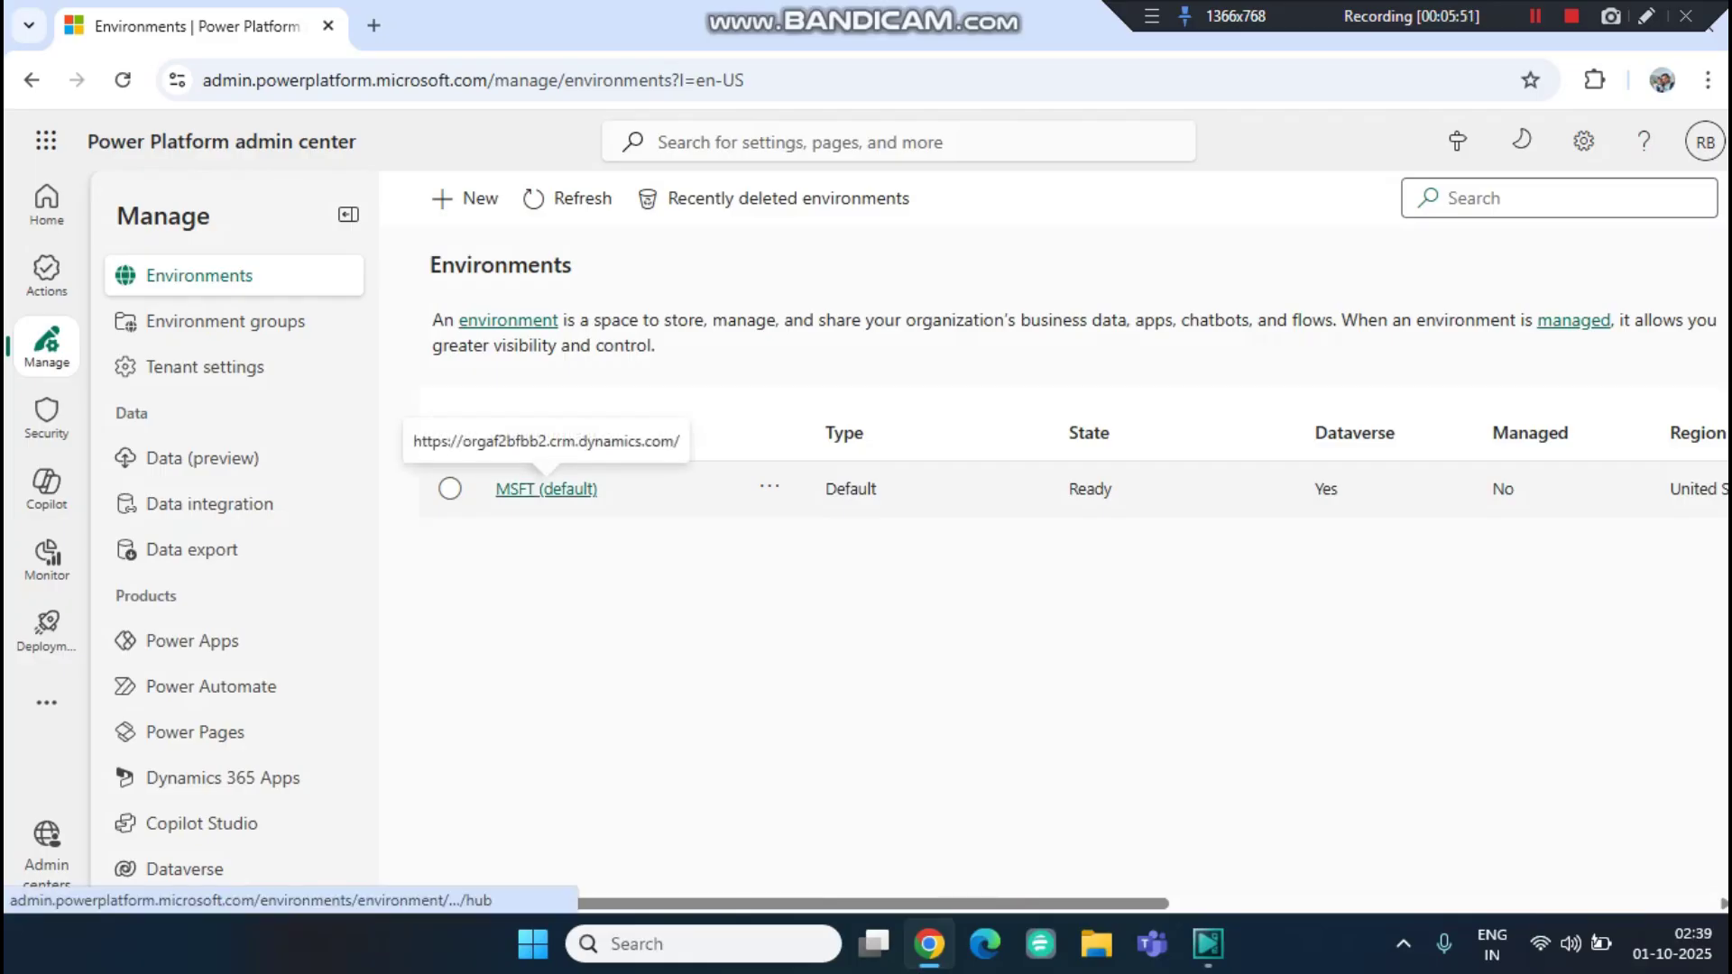
# Open the MSFT (default) environment, view its security roles and settings categories, and return to its overview page.
pyautogui.click(545, 488)
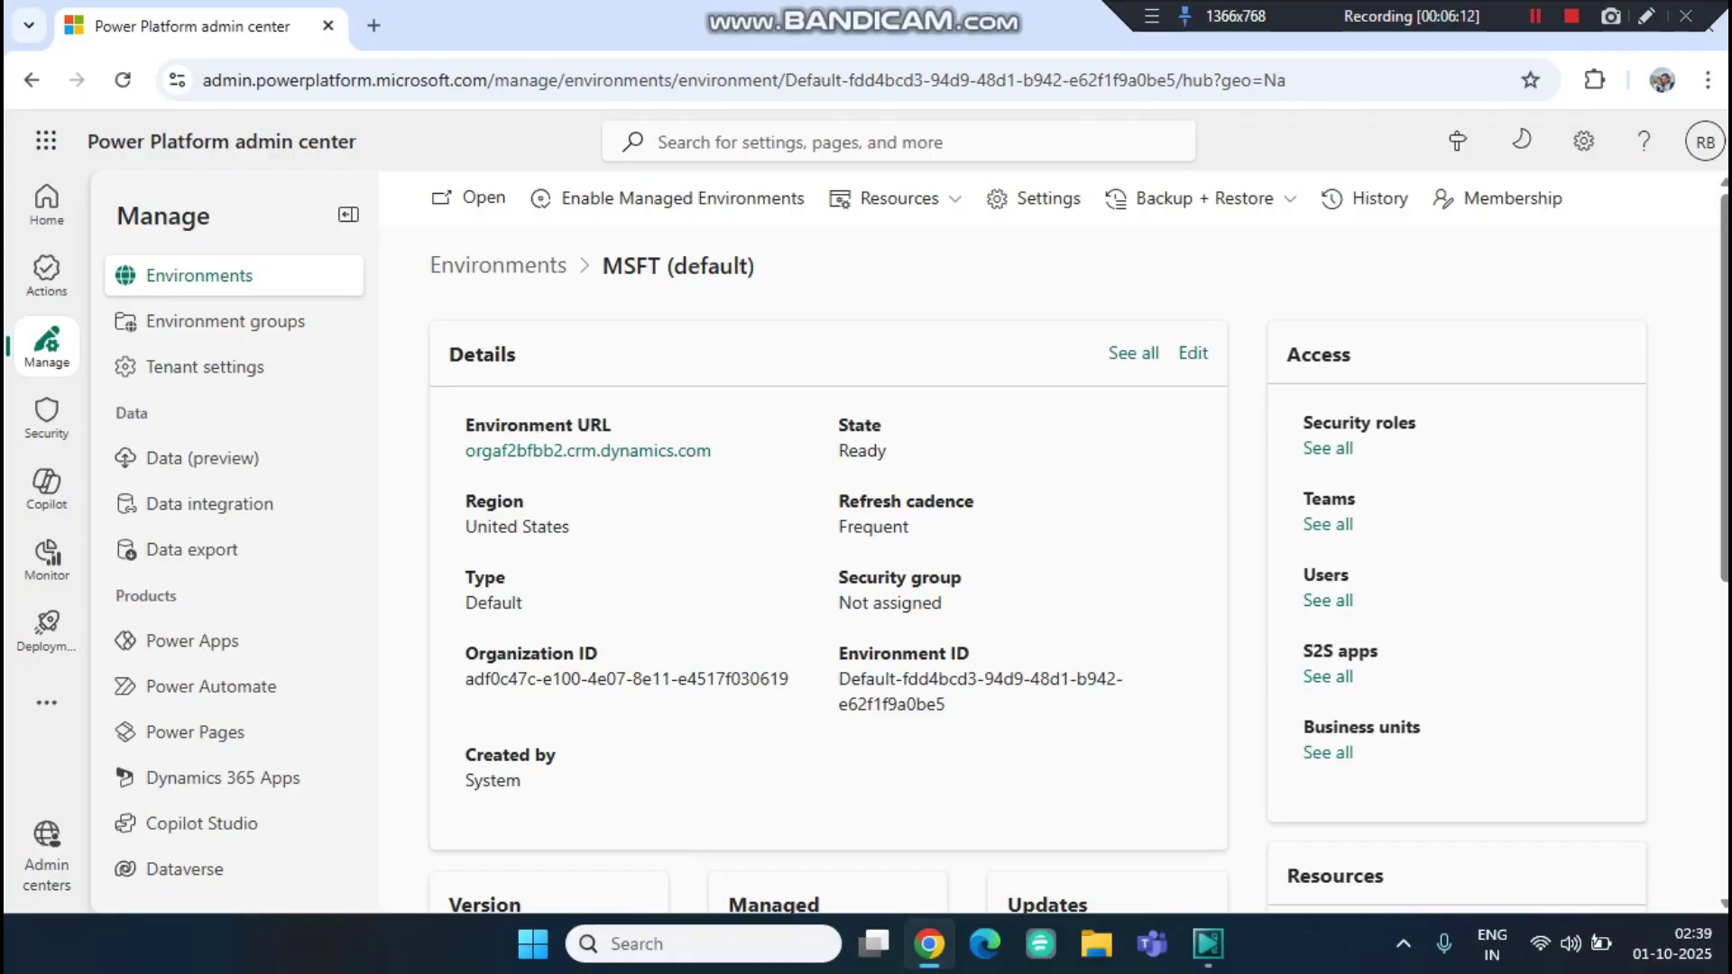
pyautogui.click(1328, 449)
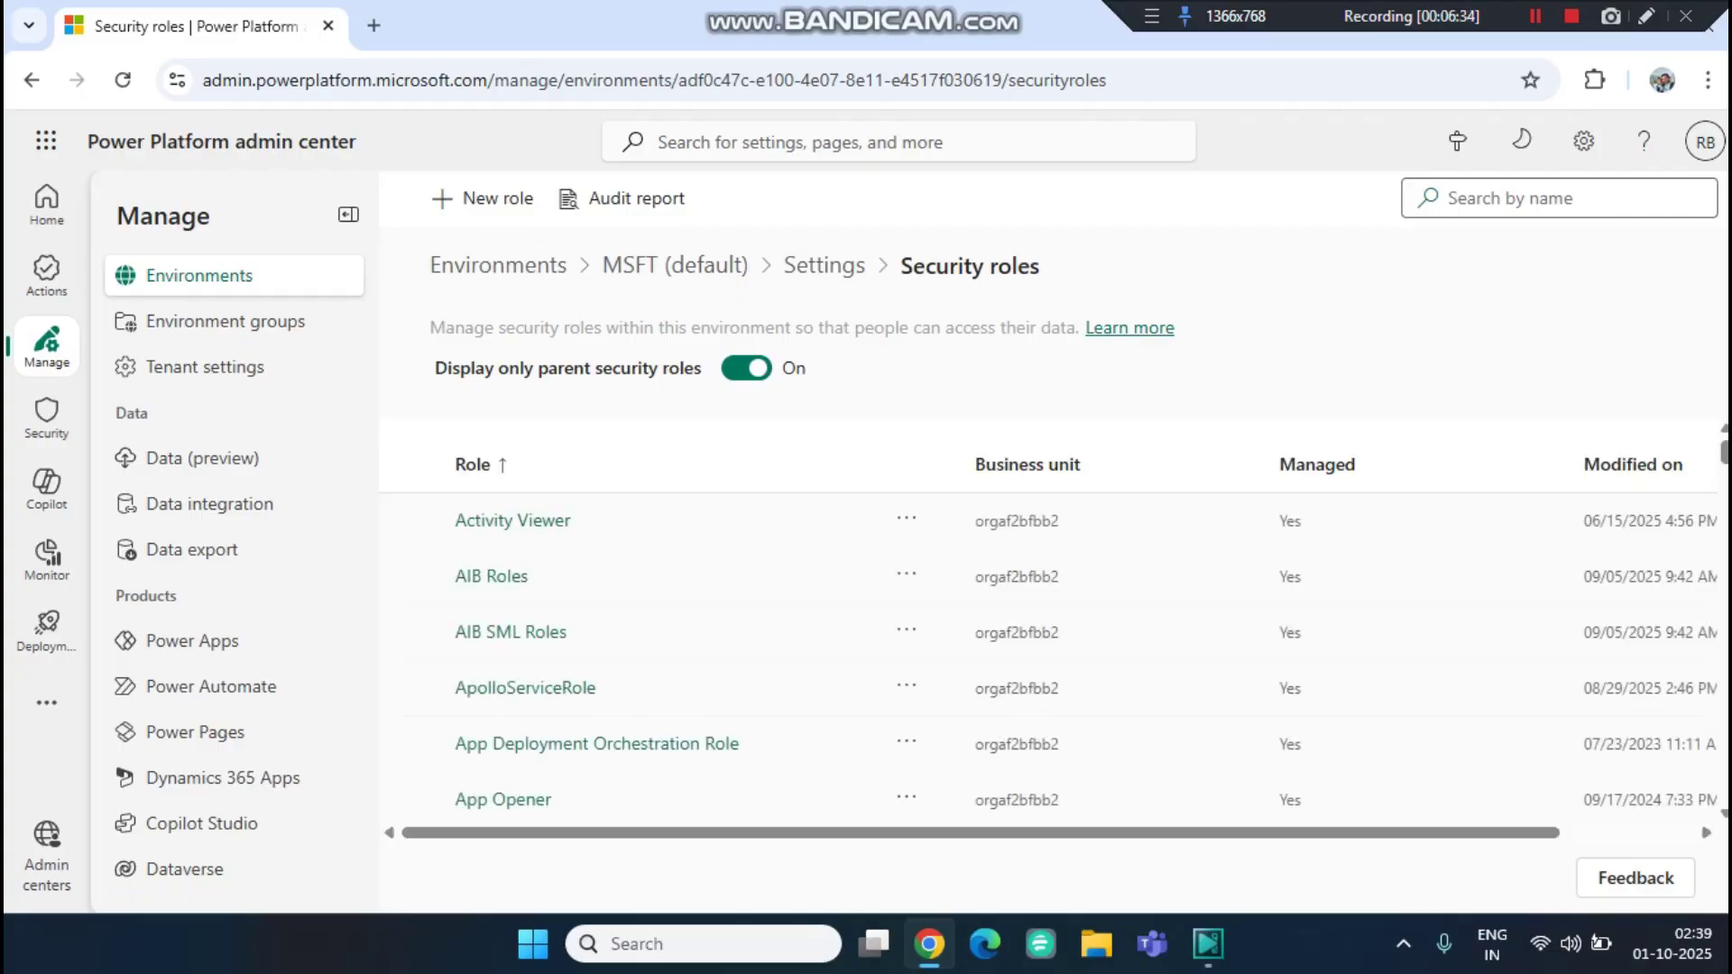
pyautogui.click(824, 265)
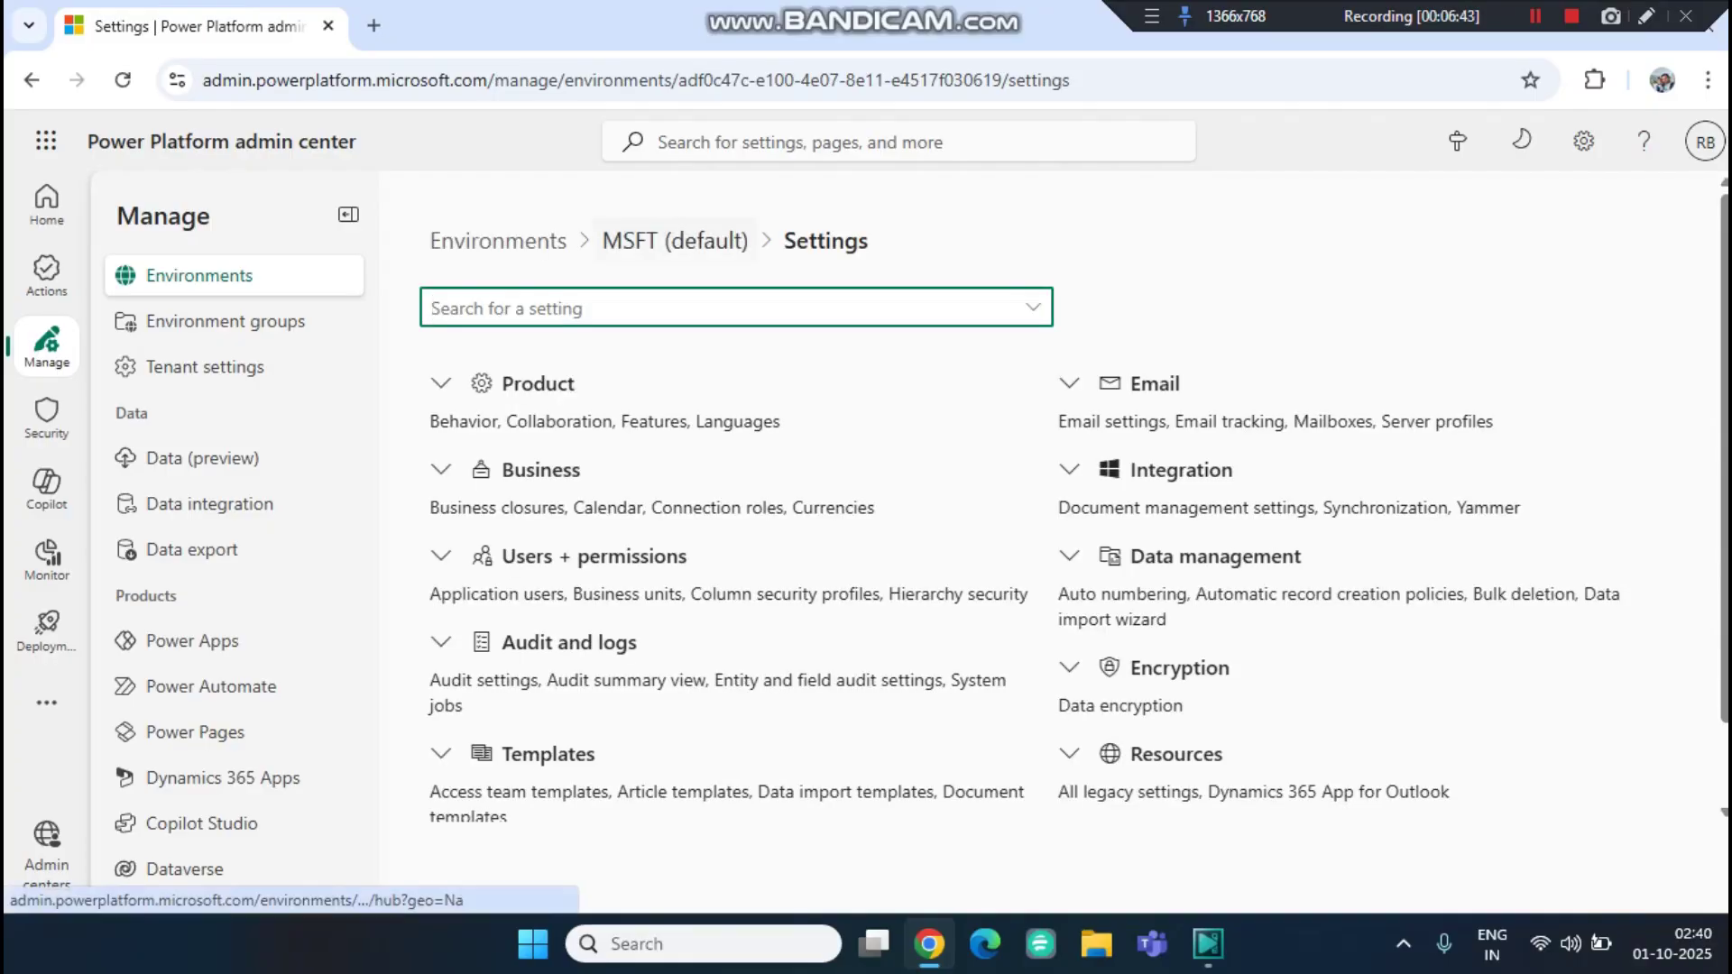
pyautogui.click(675, 241)
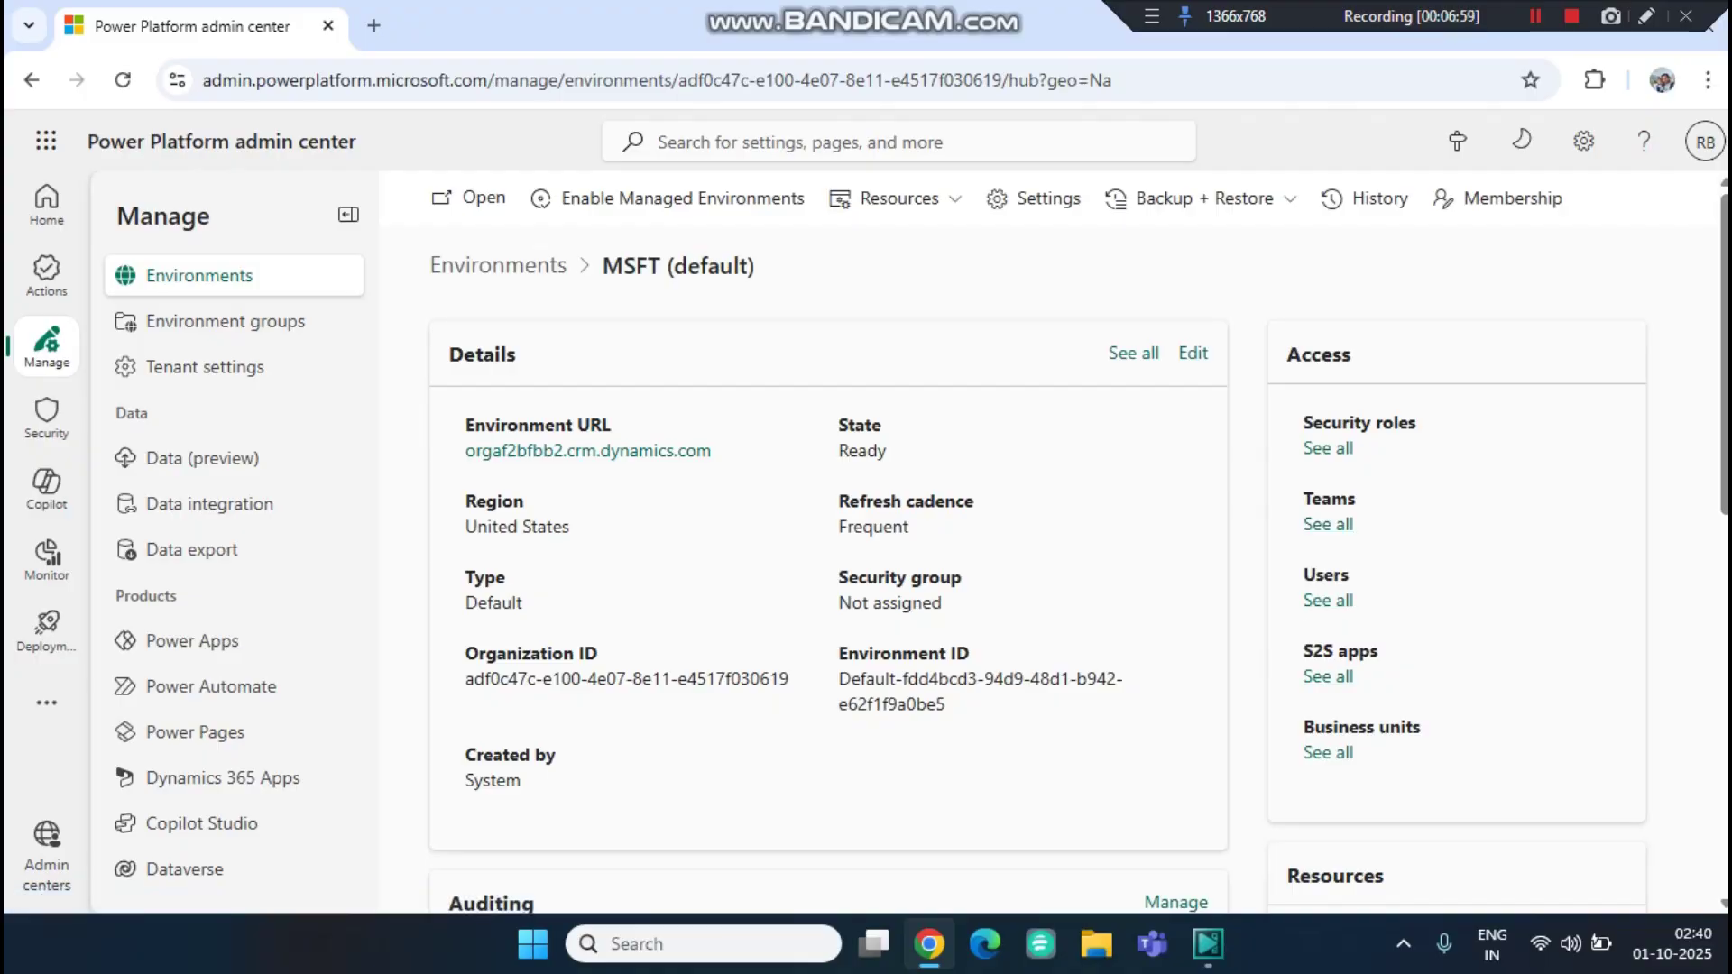
# Examine the MSFT (default) environment's cards for access, auditing, resources, version, updates, generative AI features and recent operations.
pyautogui.moveTo(1304, 651); pyautogui.dragTo(1377, 651)
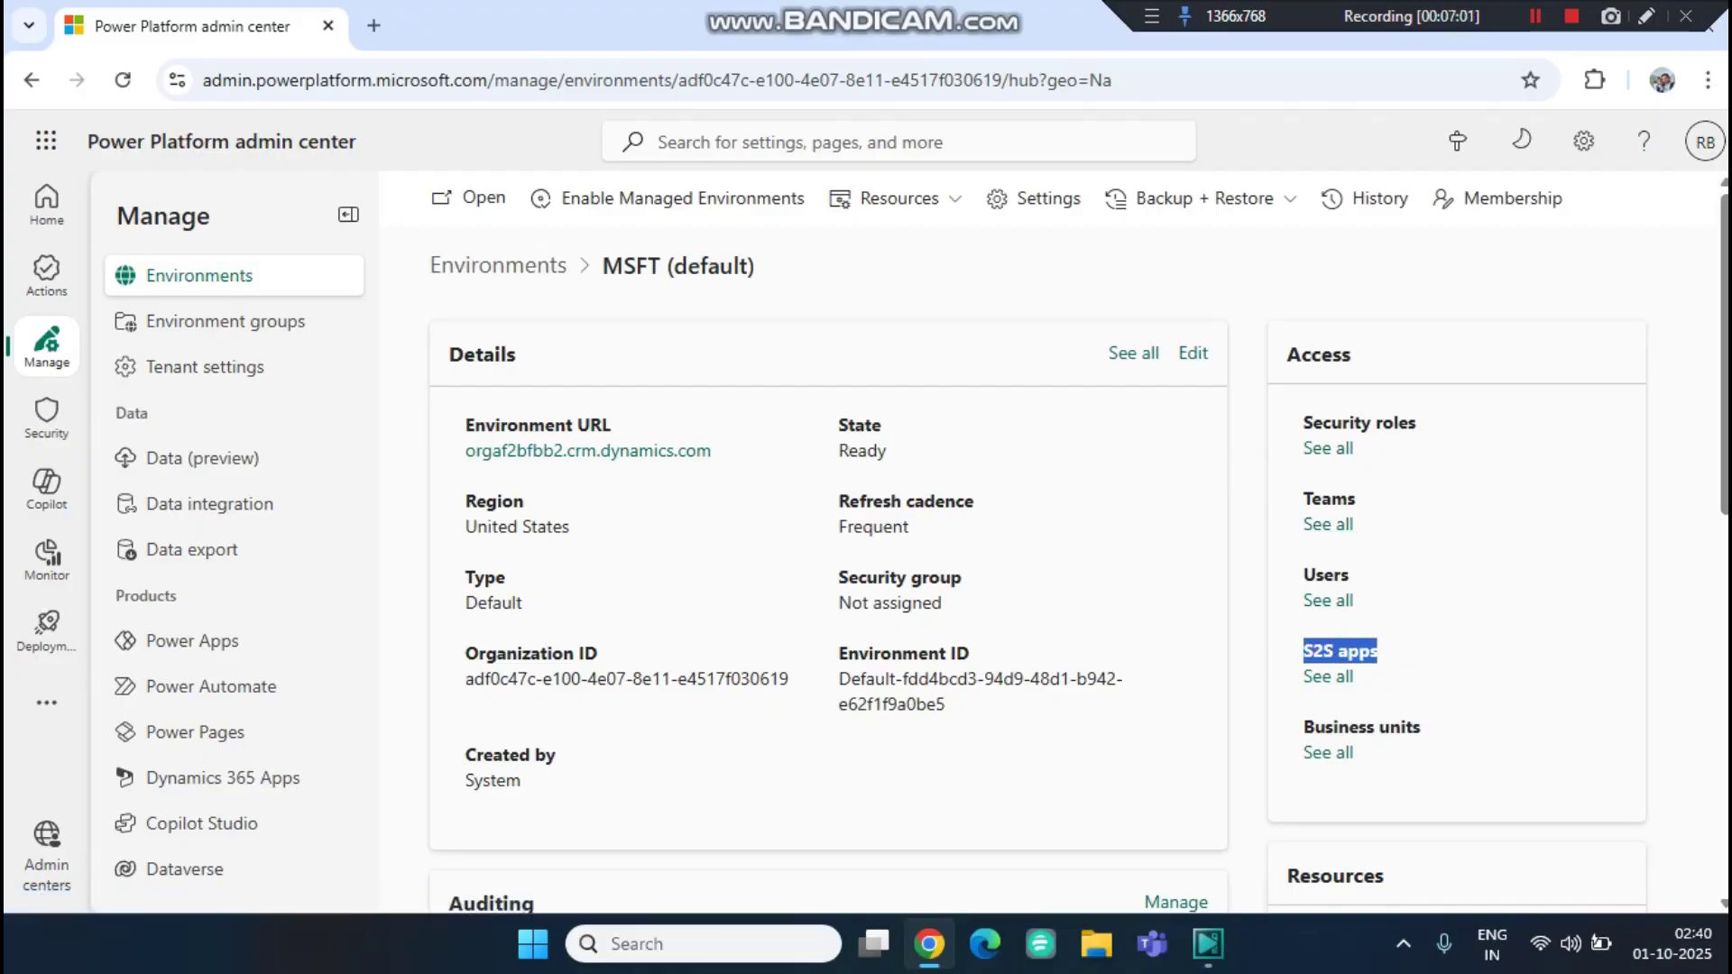
pyautogui.moveTo(1421, 727); pyautogui.dragTo(1304, 652)
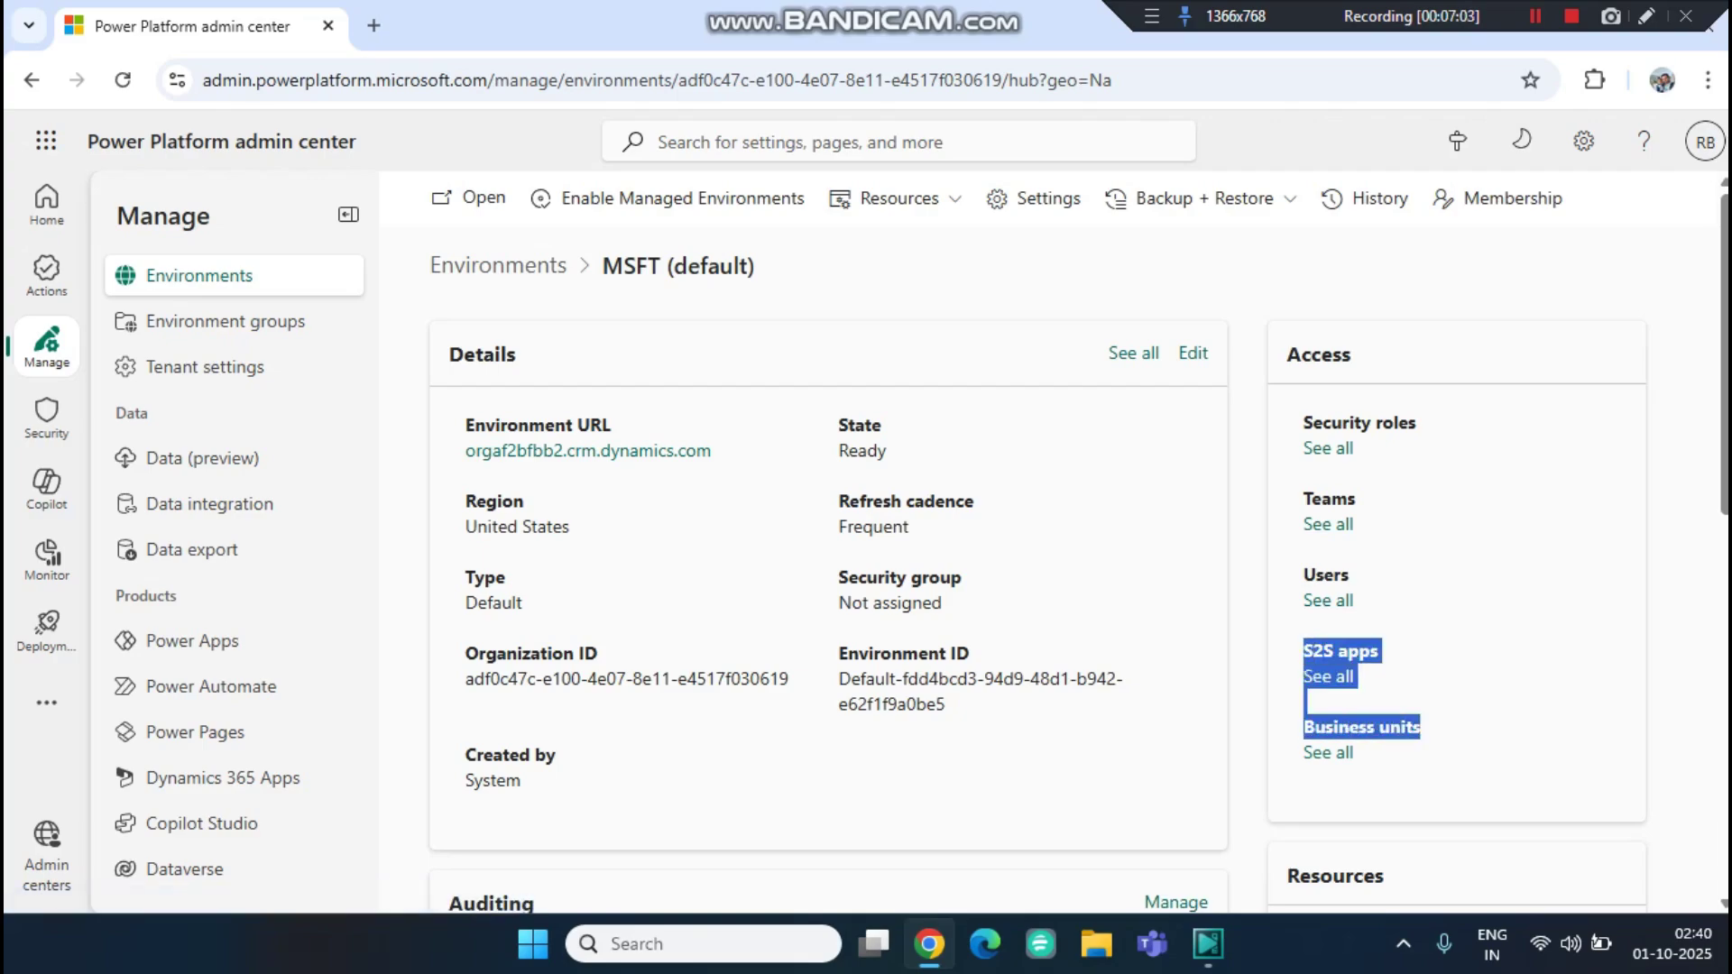
pyautogui.click(1304, 652)
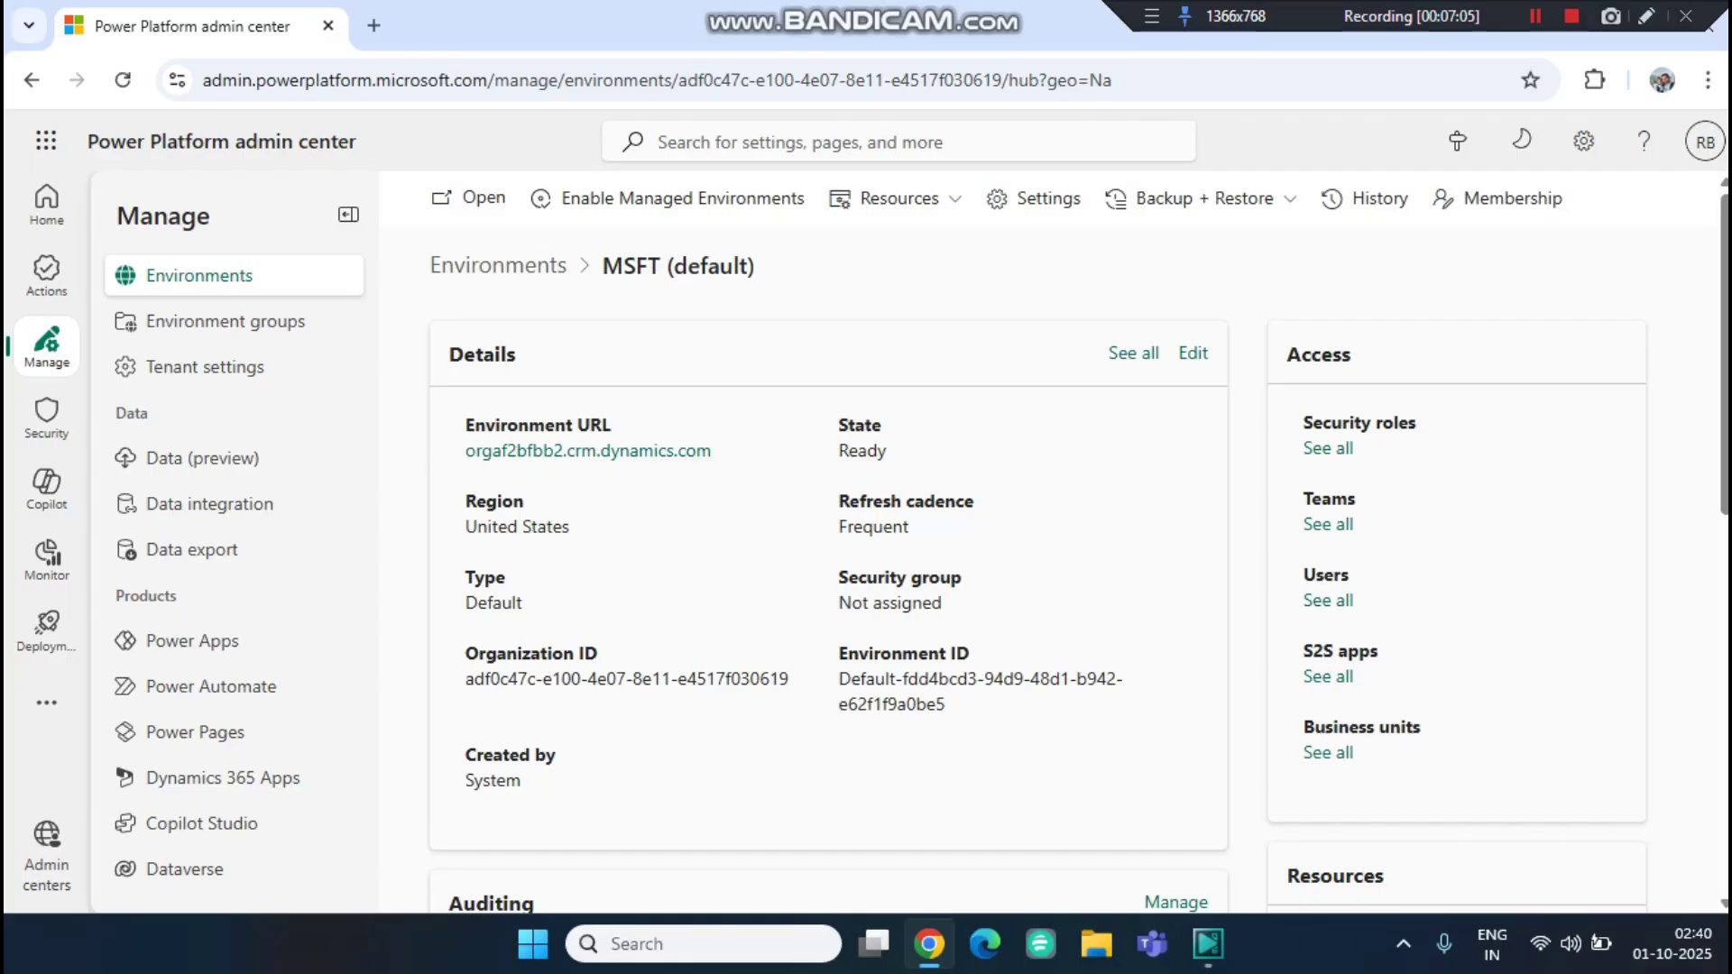
pyautogui.scroll(-5, 1078, 553)
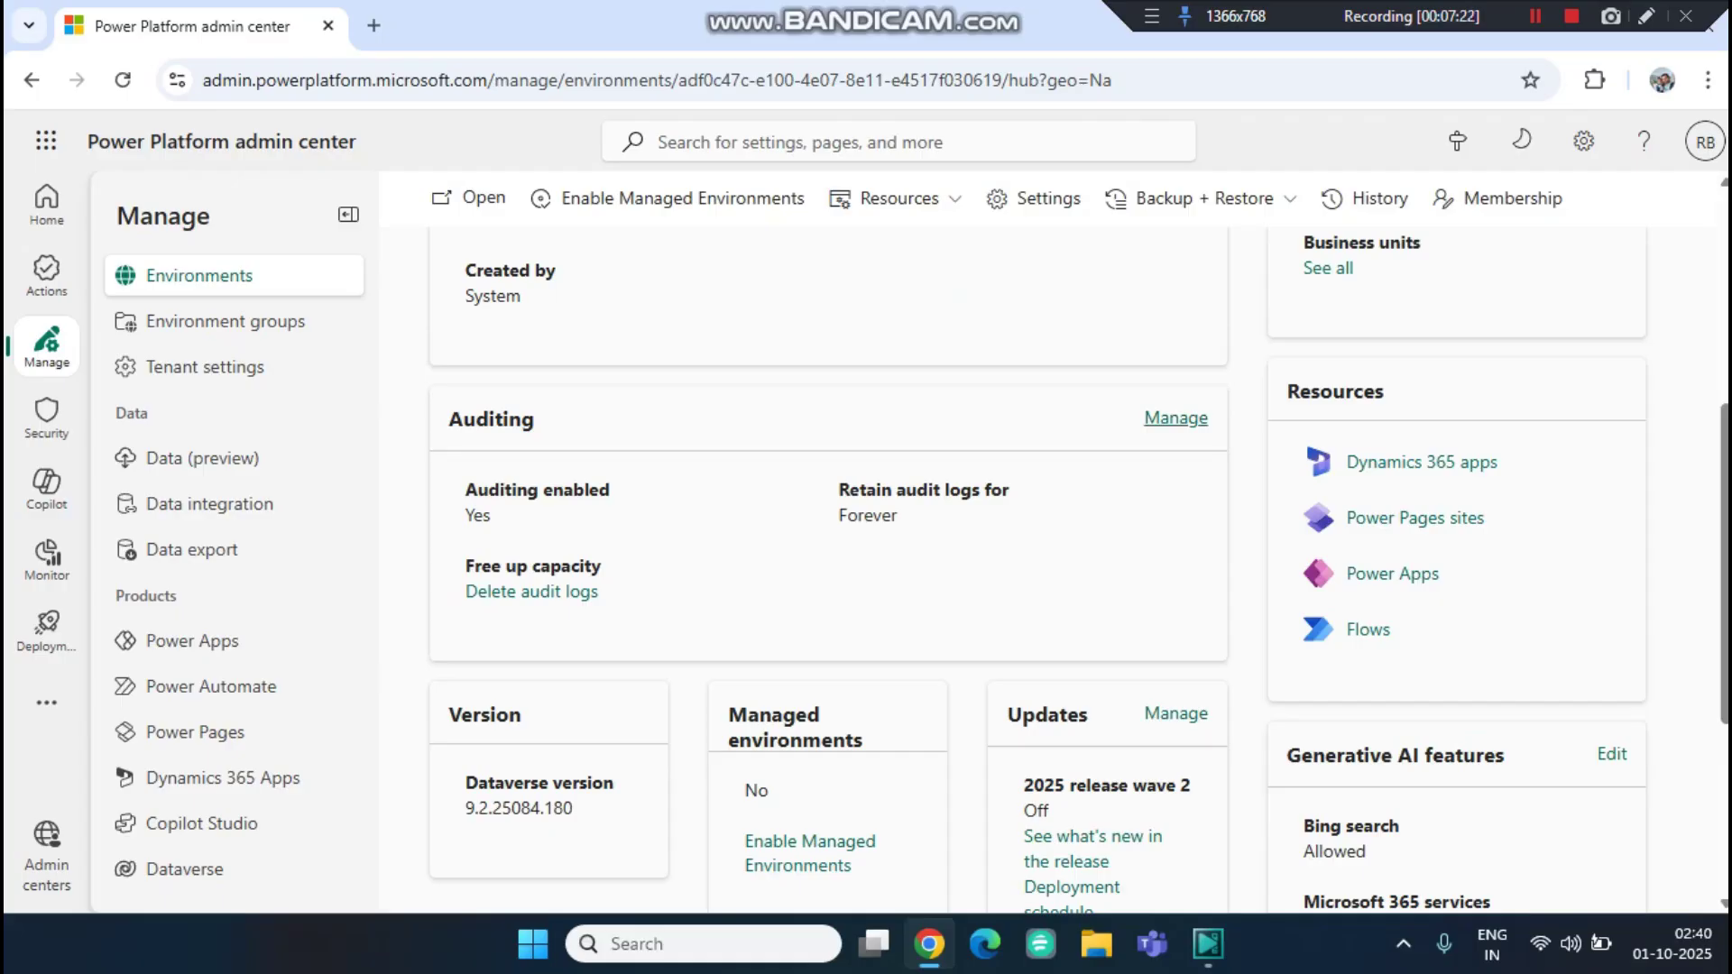
pyautogui.moveTo(488, 418); pyautogui.dragTo(467, 323)
pyautogui.click(685, 335)
pyautogui.scroll(-4, 1078, 568)
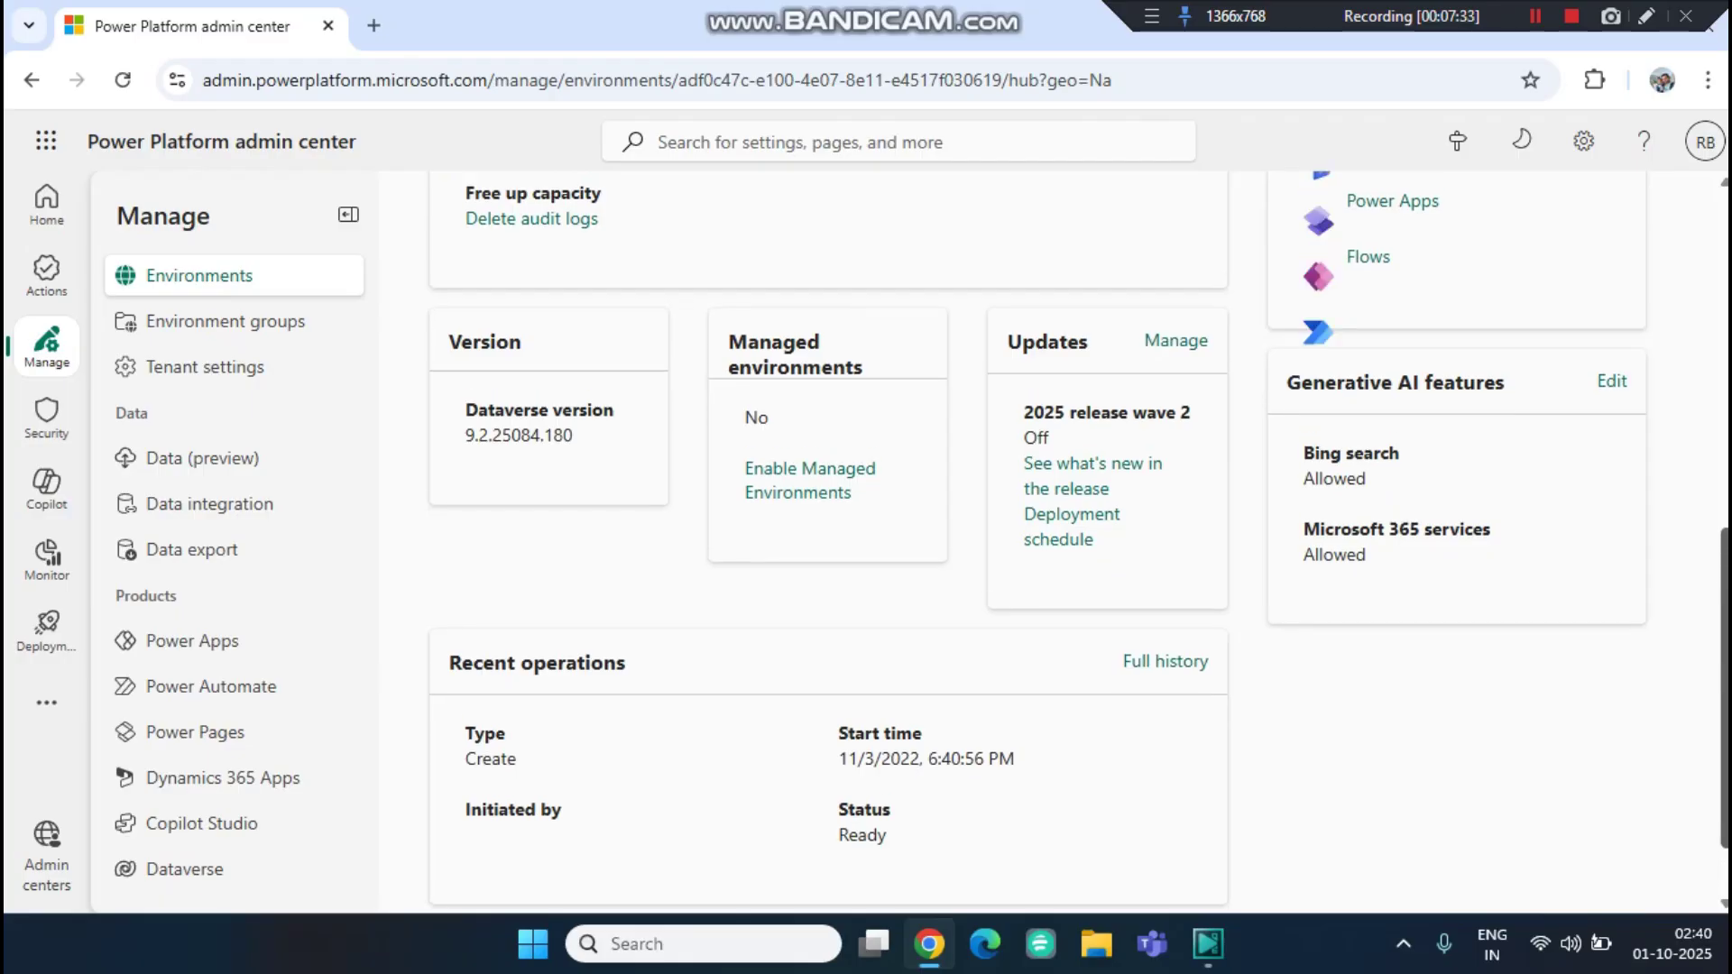
pyautogui.scroll(6, 1079, 568)
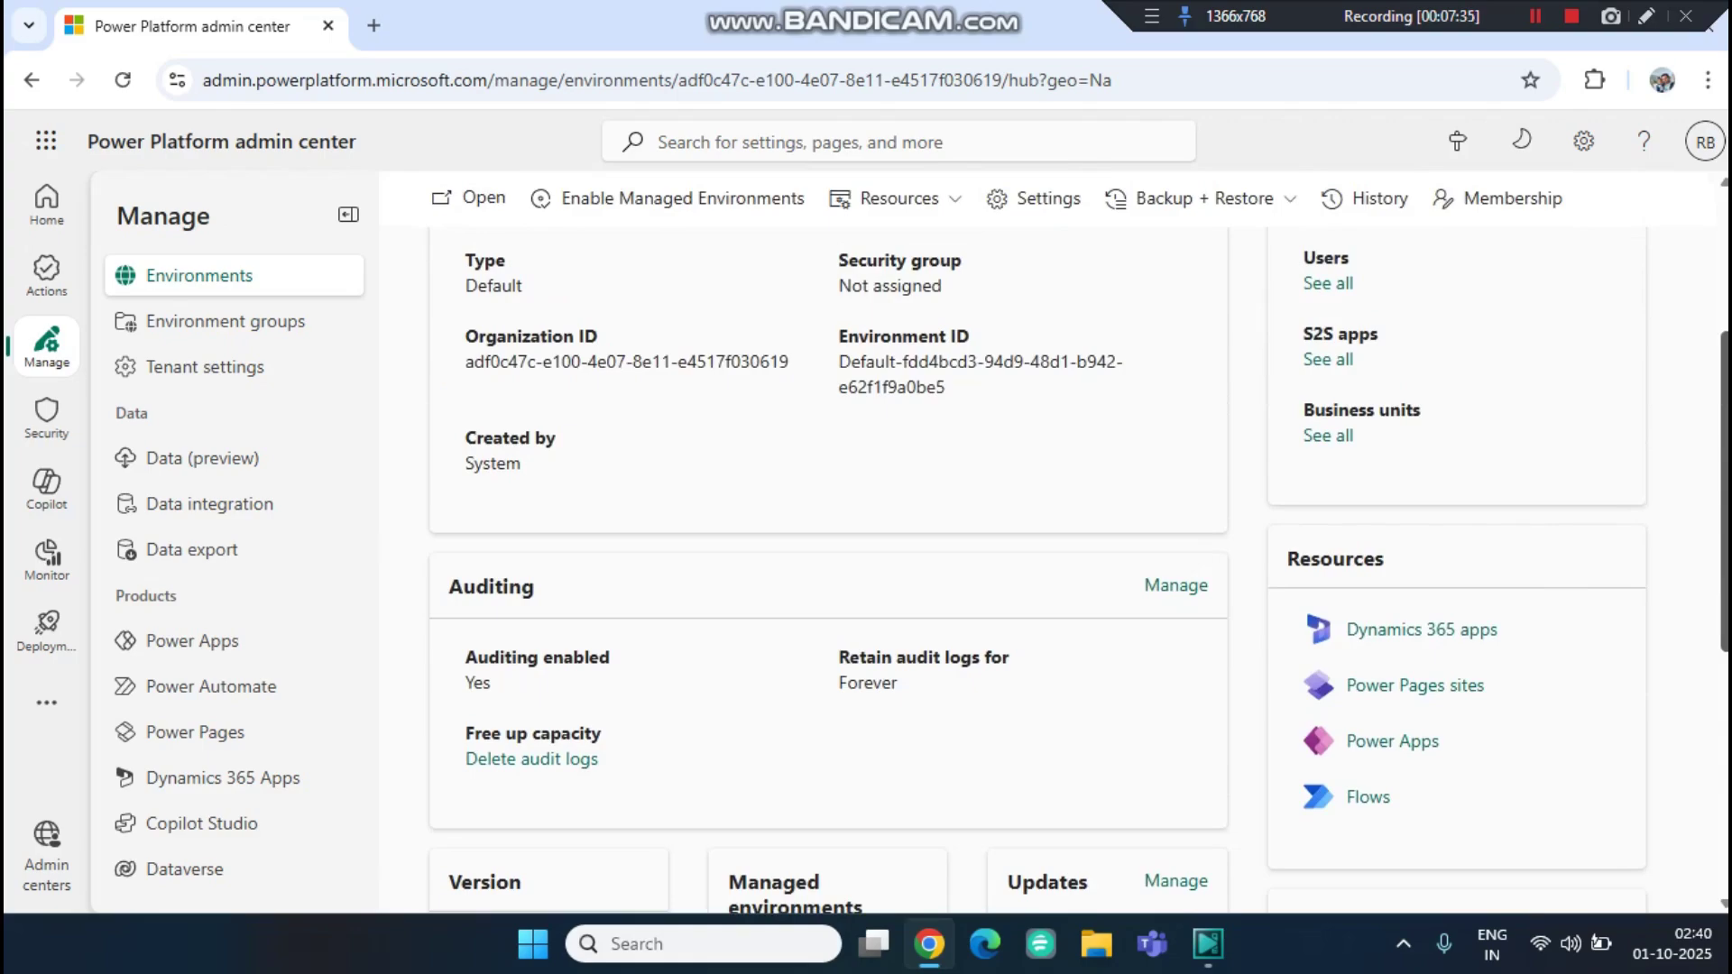
pyautogui.scroll(3, 1078, 568)
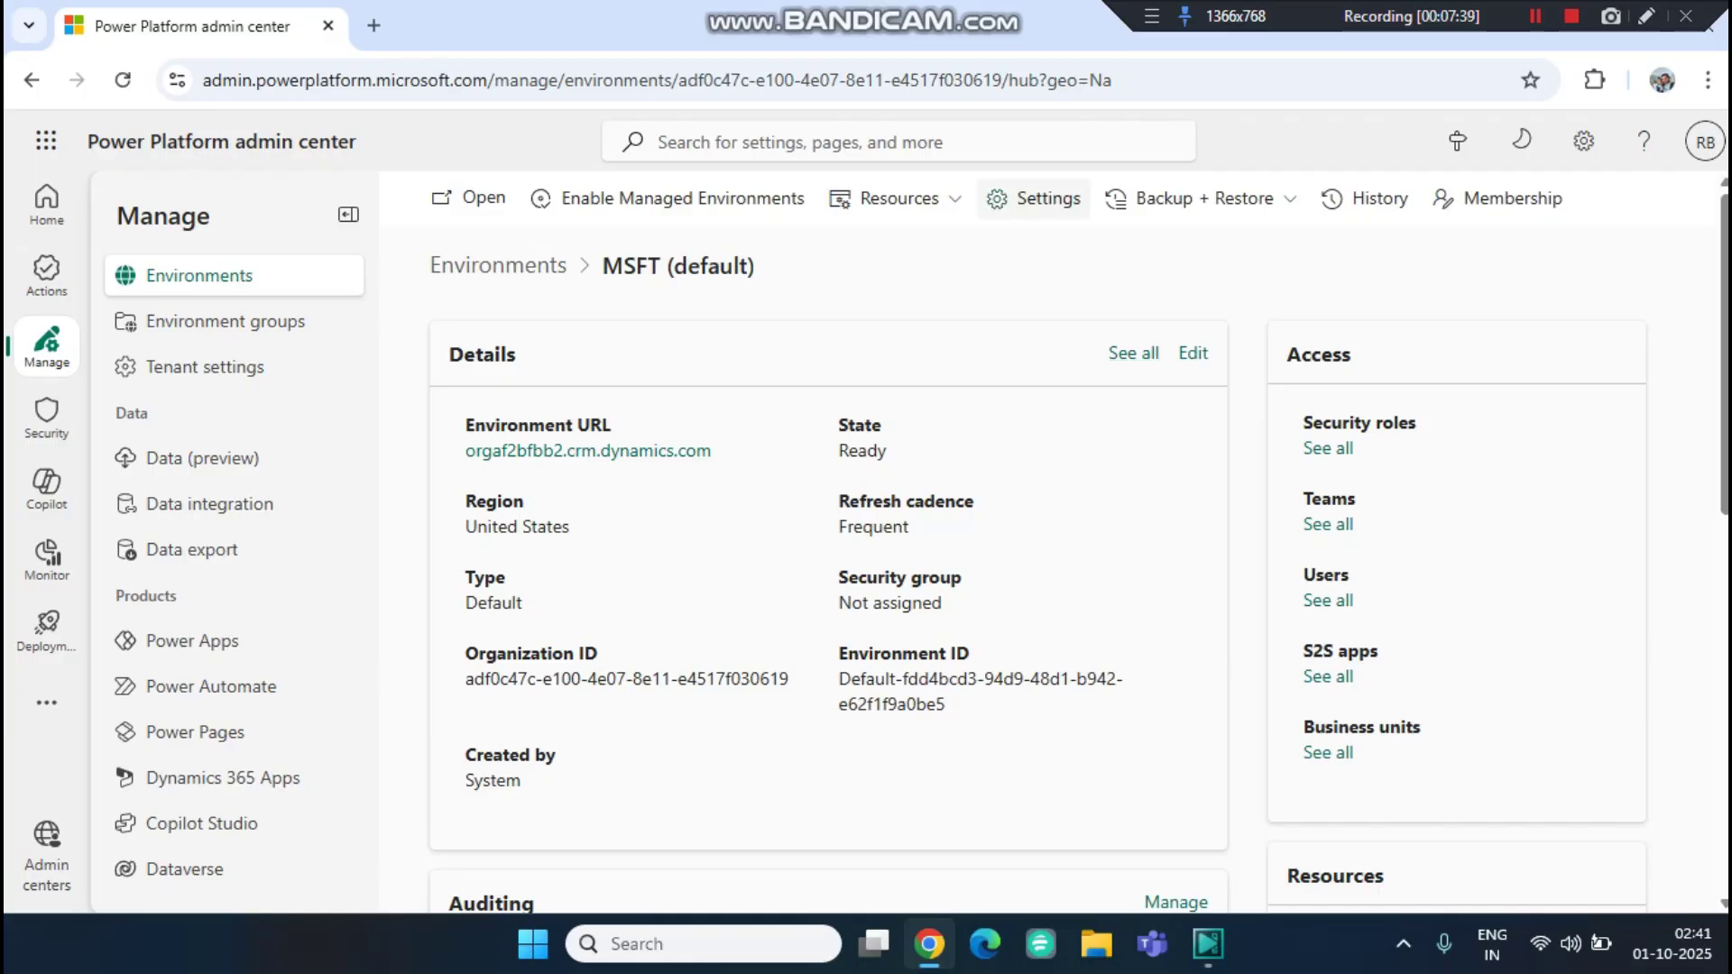
# Open the MSFT (default) environment's settings and expand the Product, Email and Integration categories.
pyautogui.click(1033, 199)
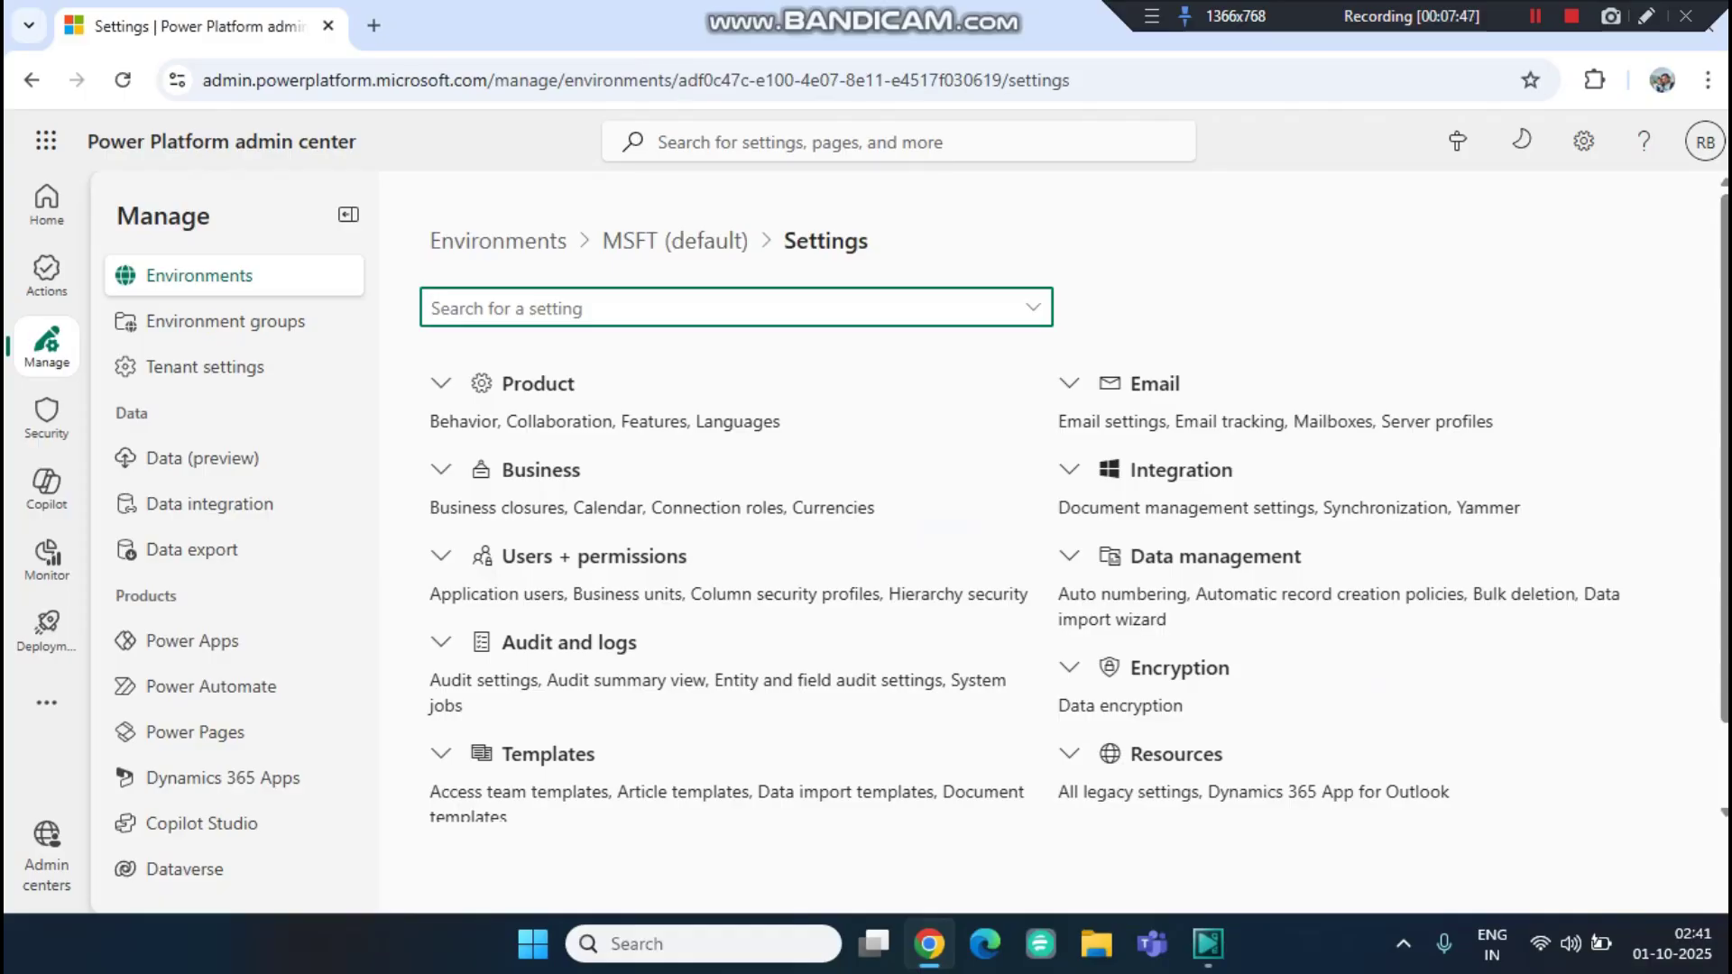
pyautogui.click(538, 384)
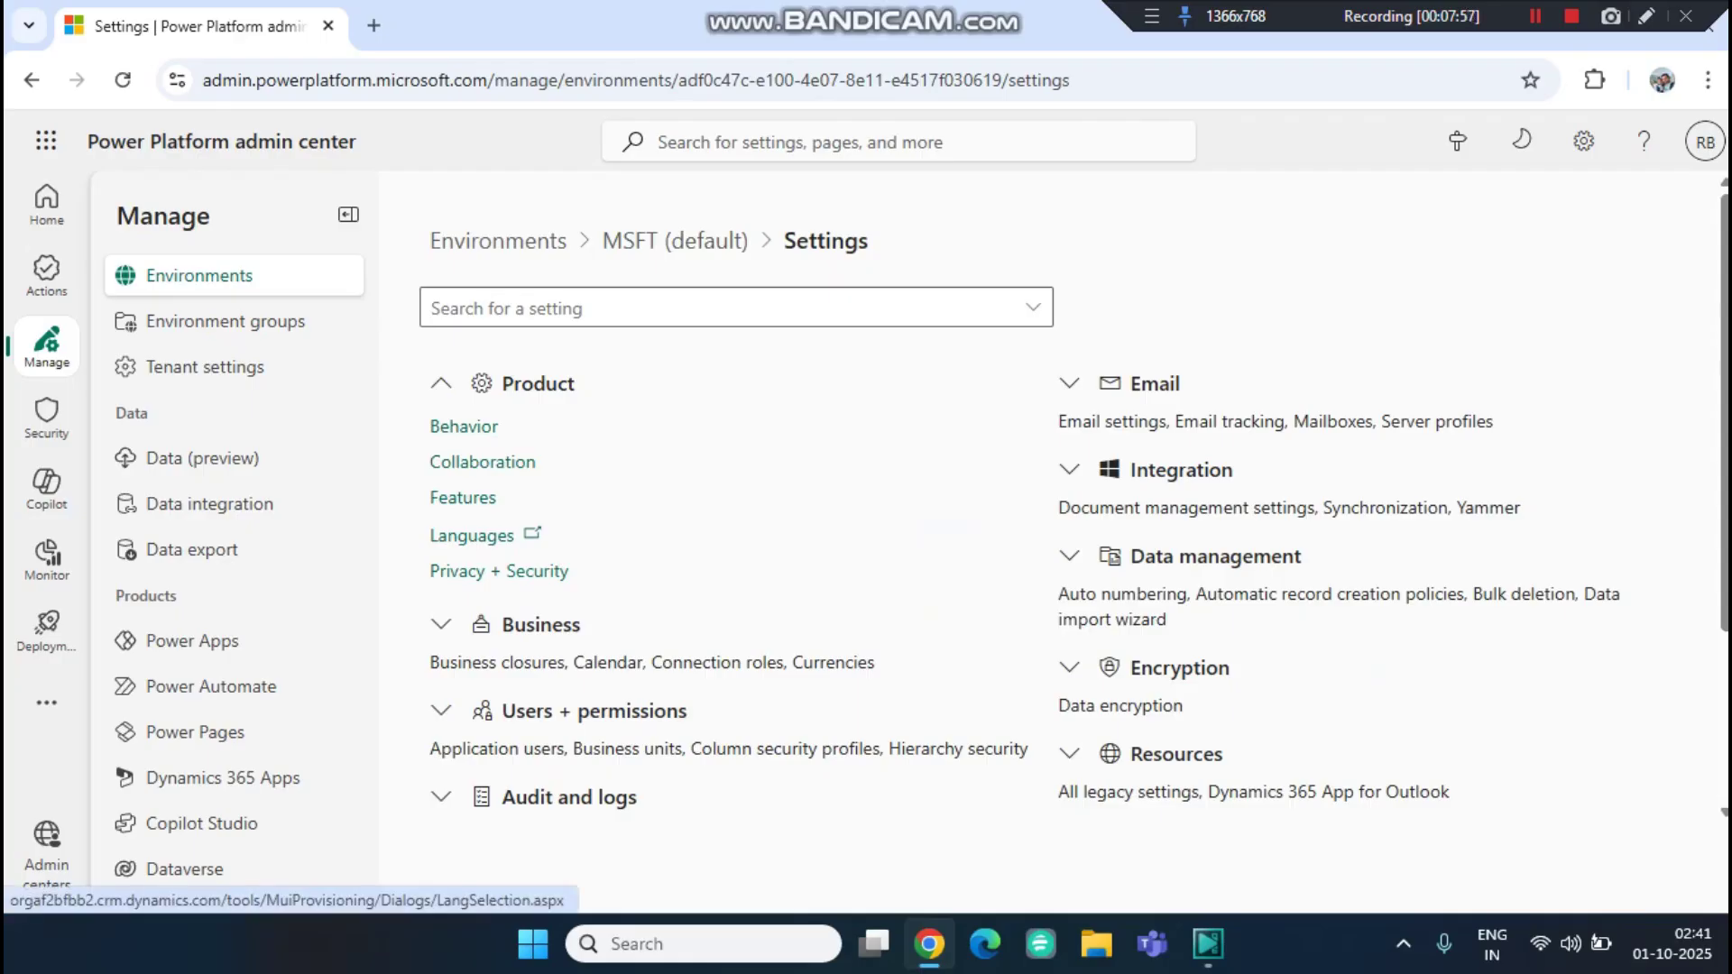
pyautogui.click(1070, 384)
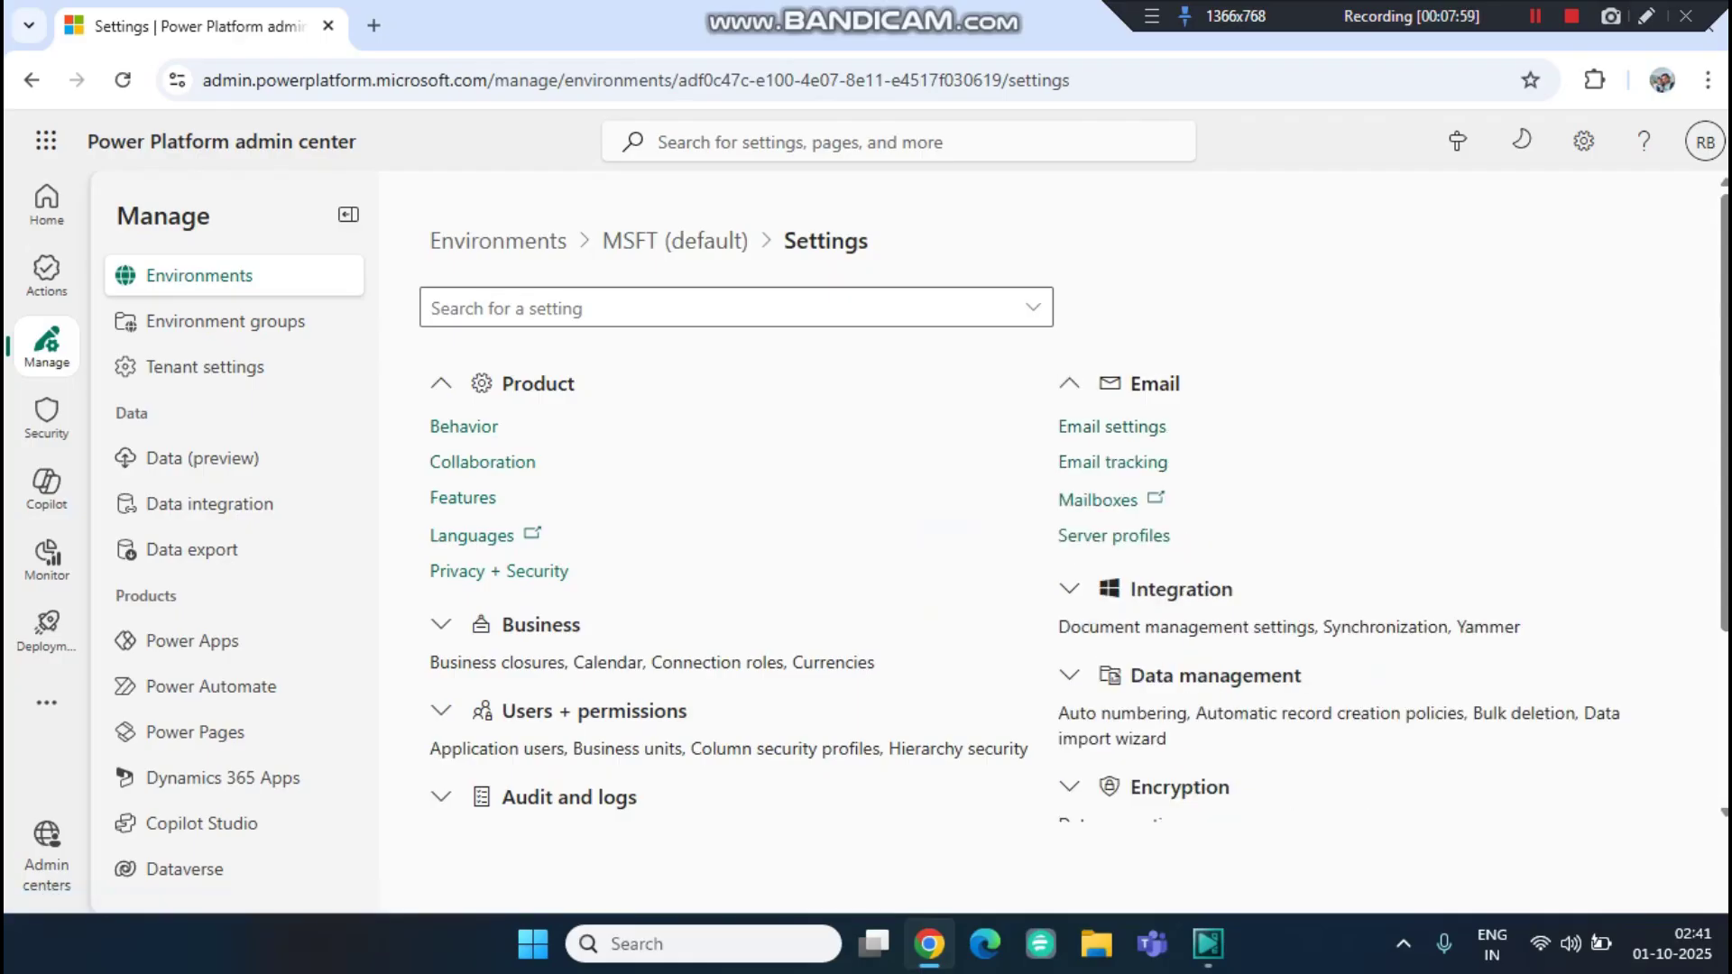
pyautogui.scroll(-2, 1073, 505)
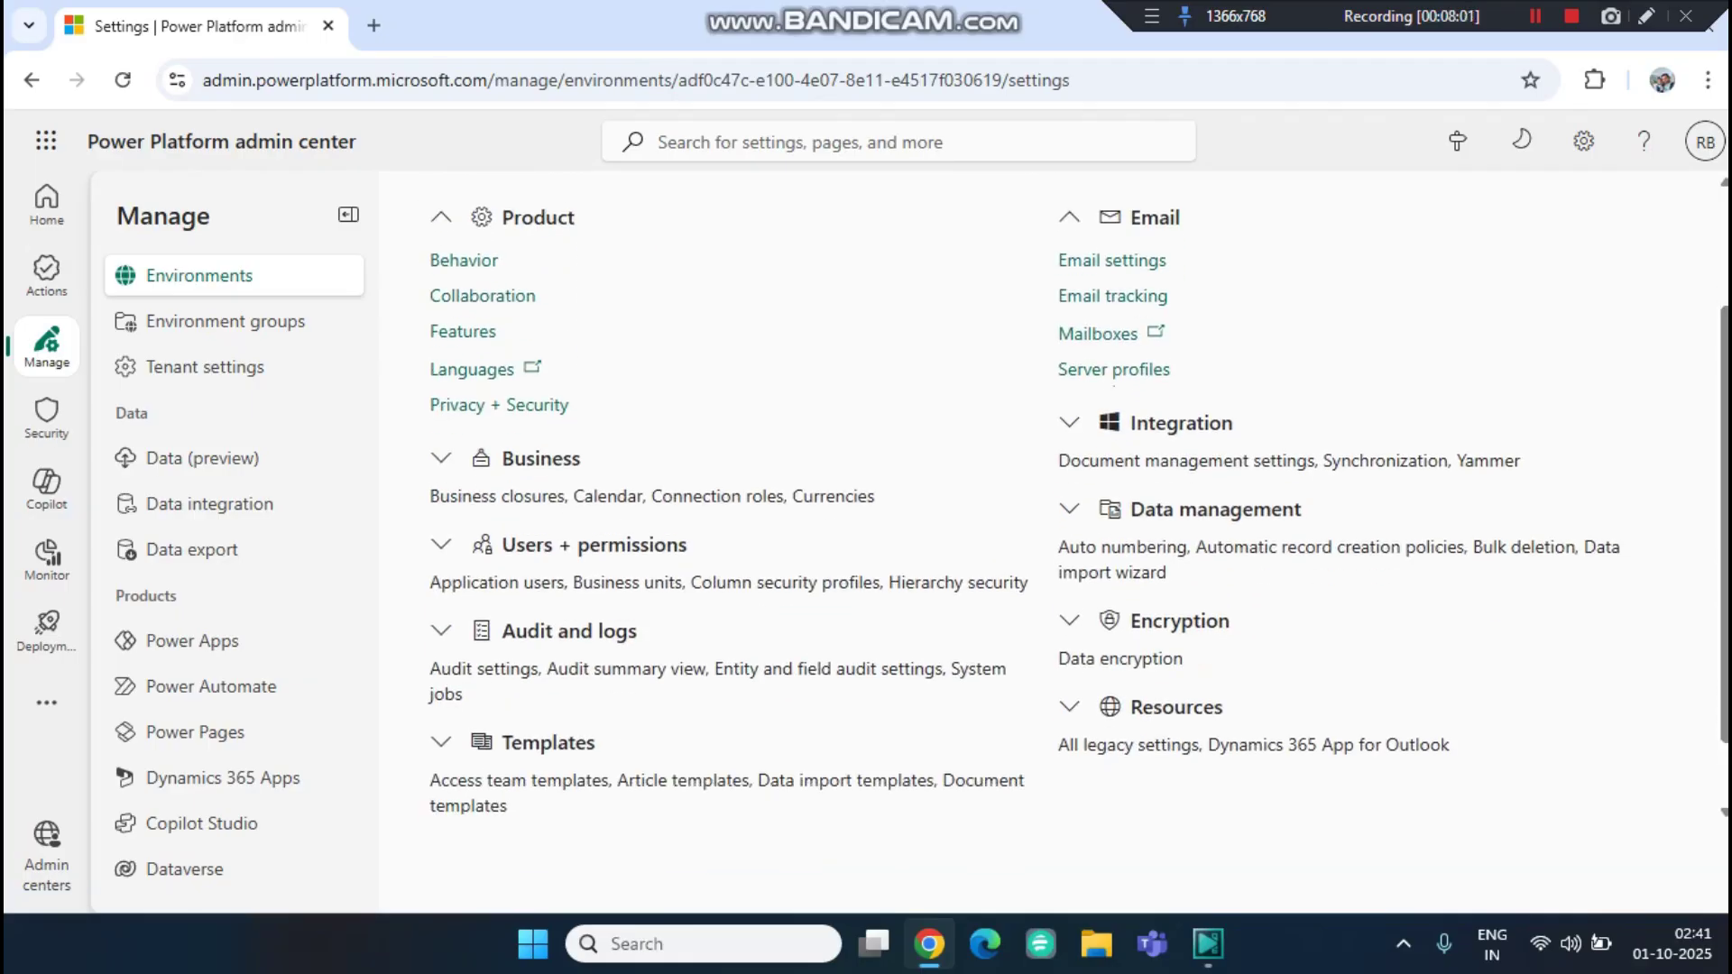
pyautogui.click(1070, 422)
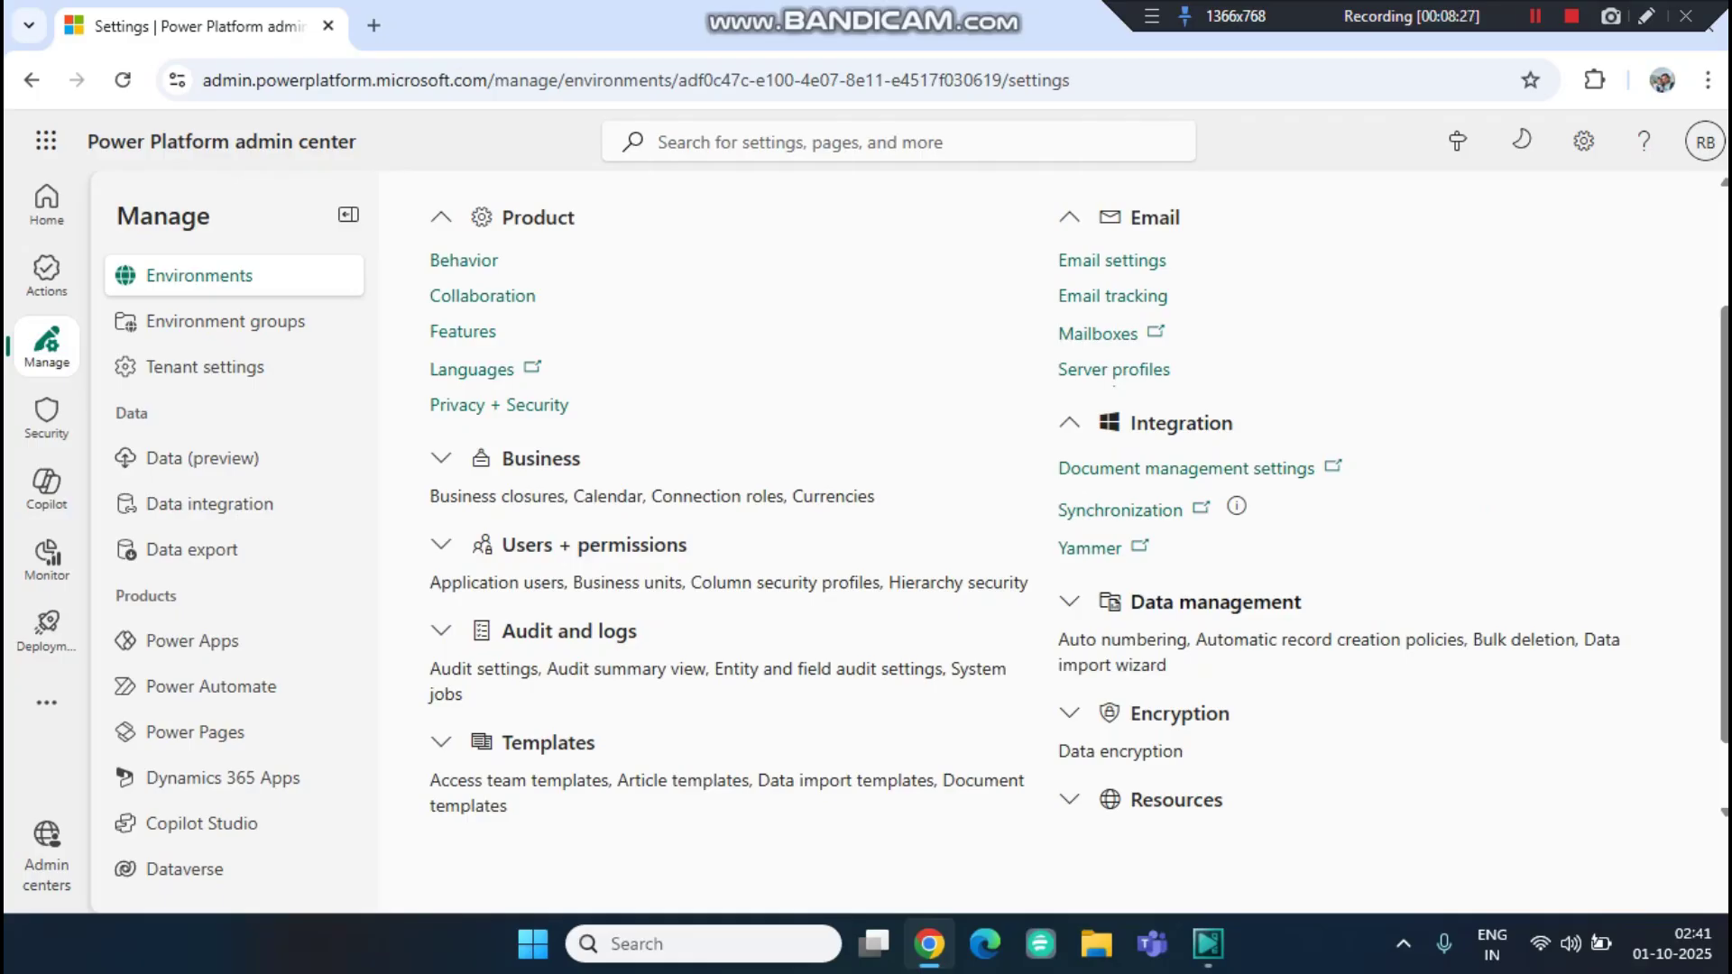
# Expand the Data management category and look through its options, from auto numbering to deleted records.
pyautogui.click(1215, 602)
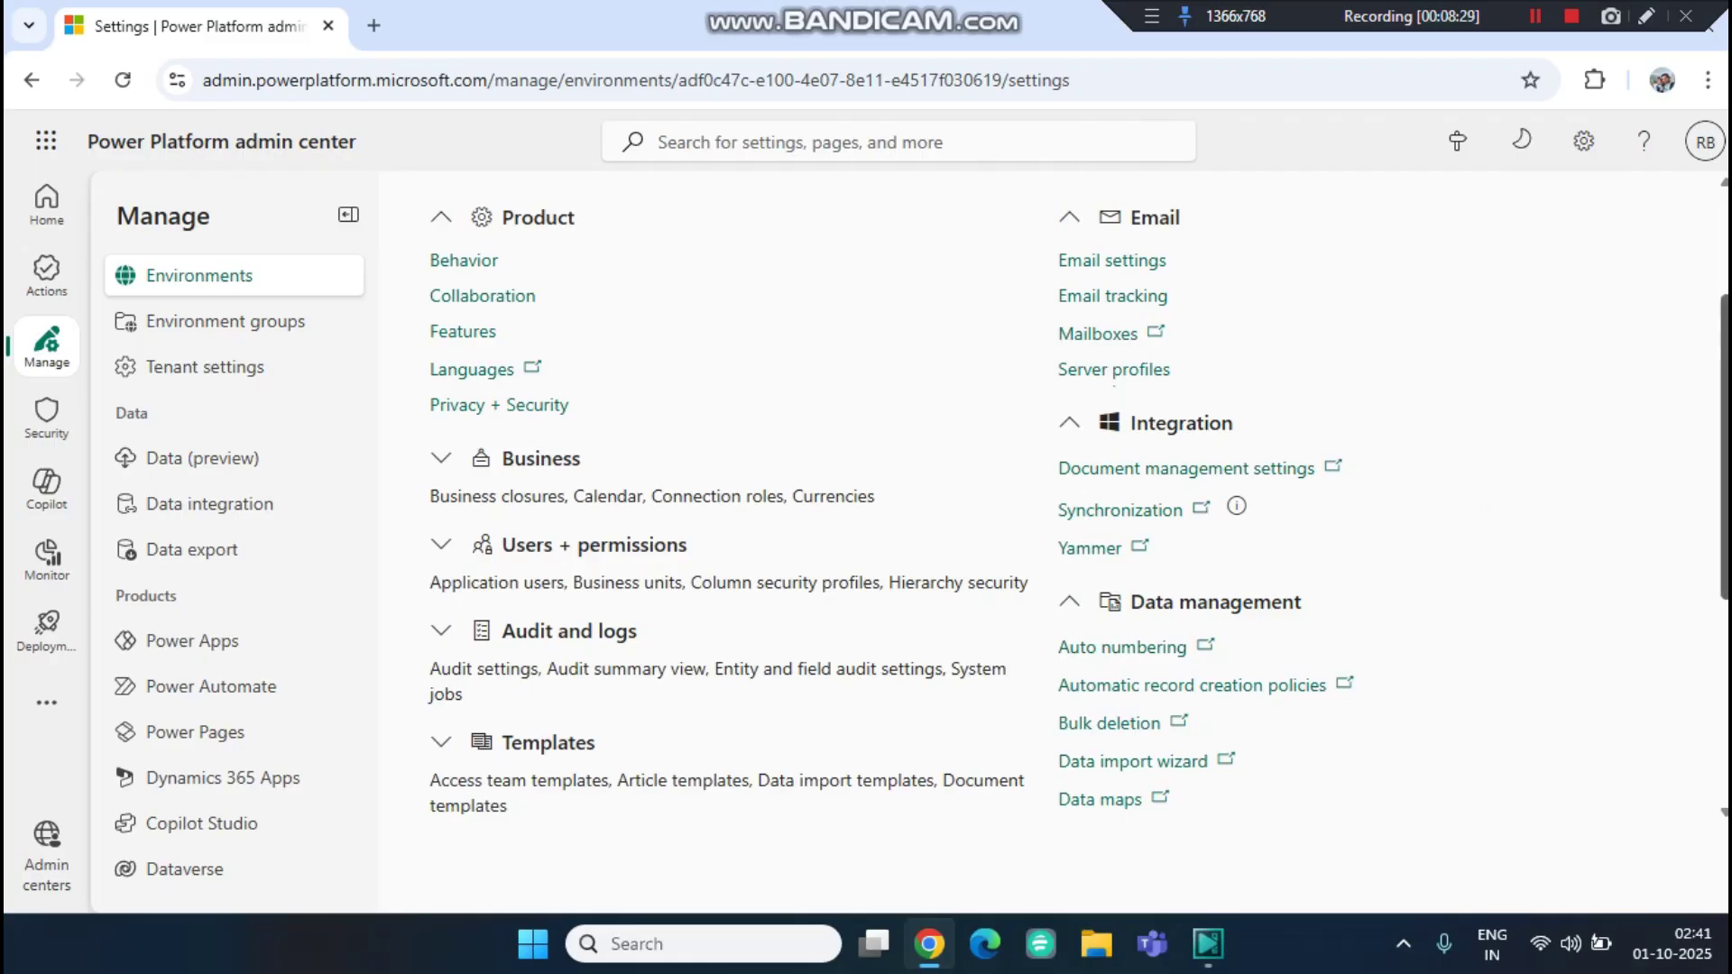
pyautogui.scroll(-3, 1079, 498)
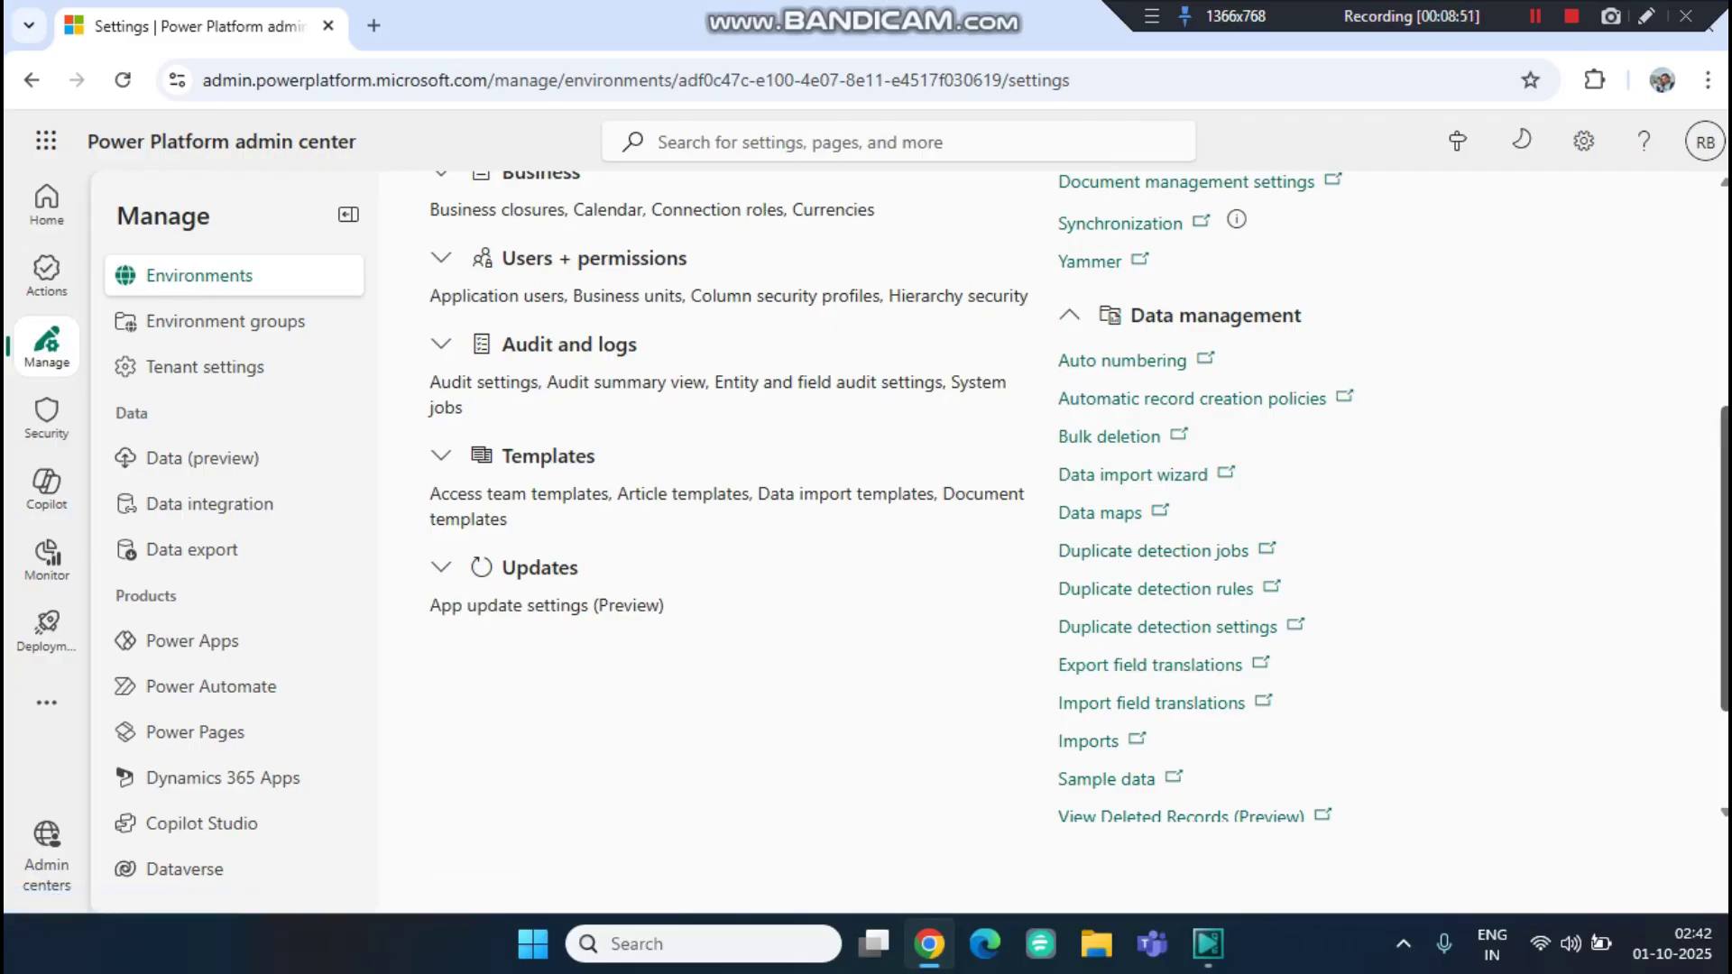
pyautogui.scroll(-2, 1119, 685)
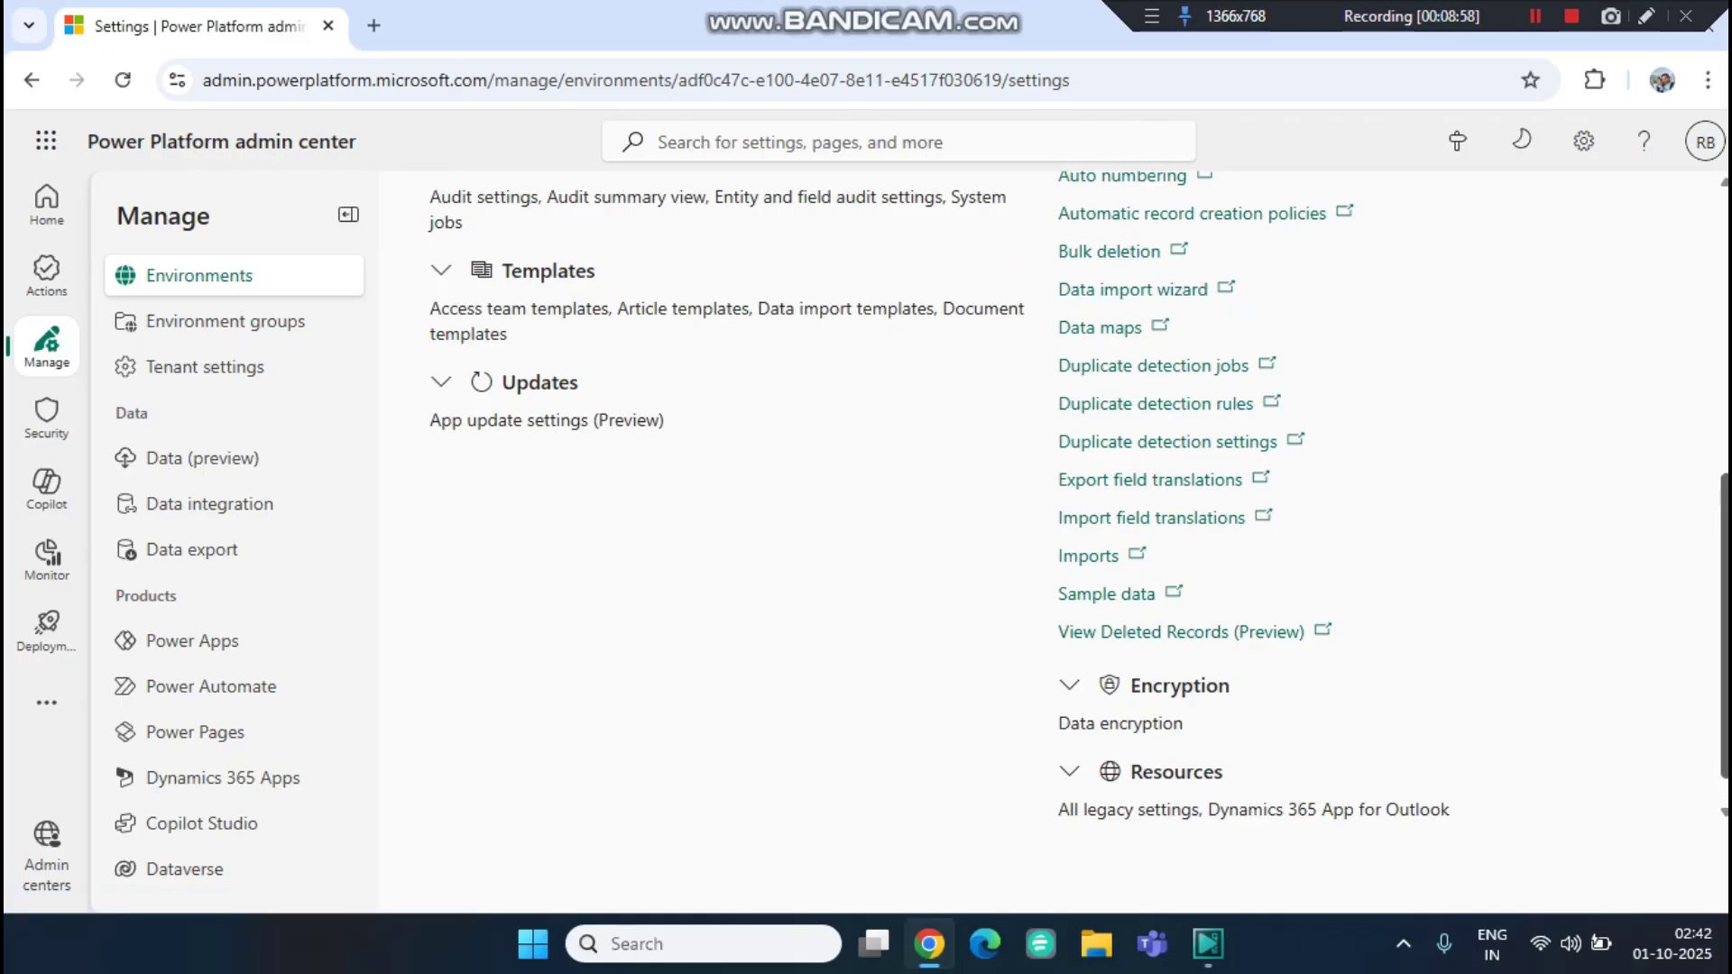
pyautogui.scroll(2, 1047, 541)
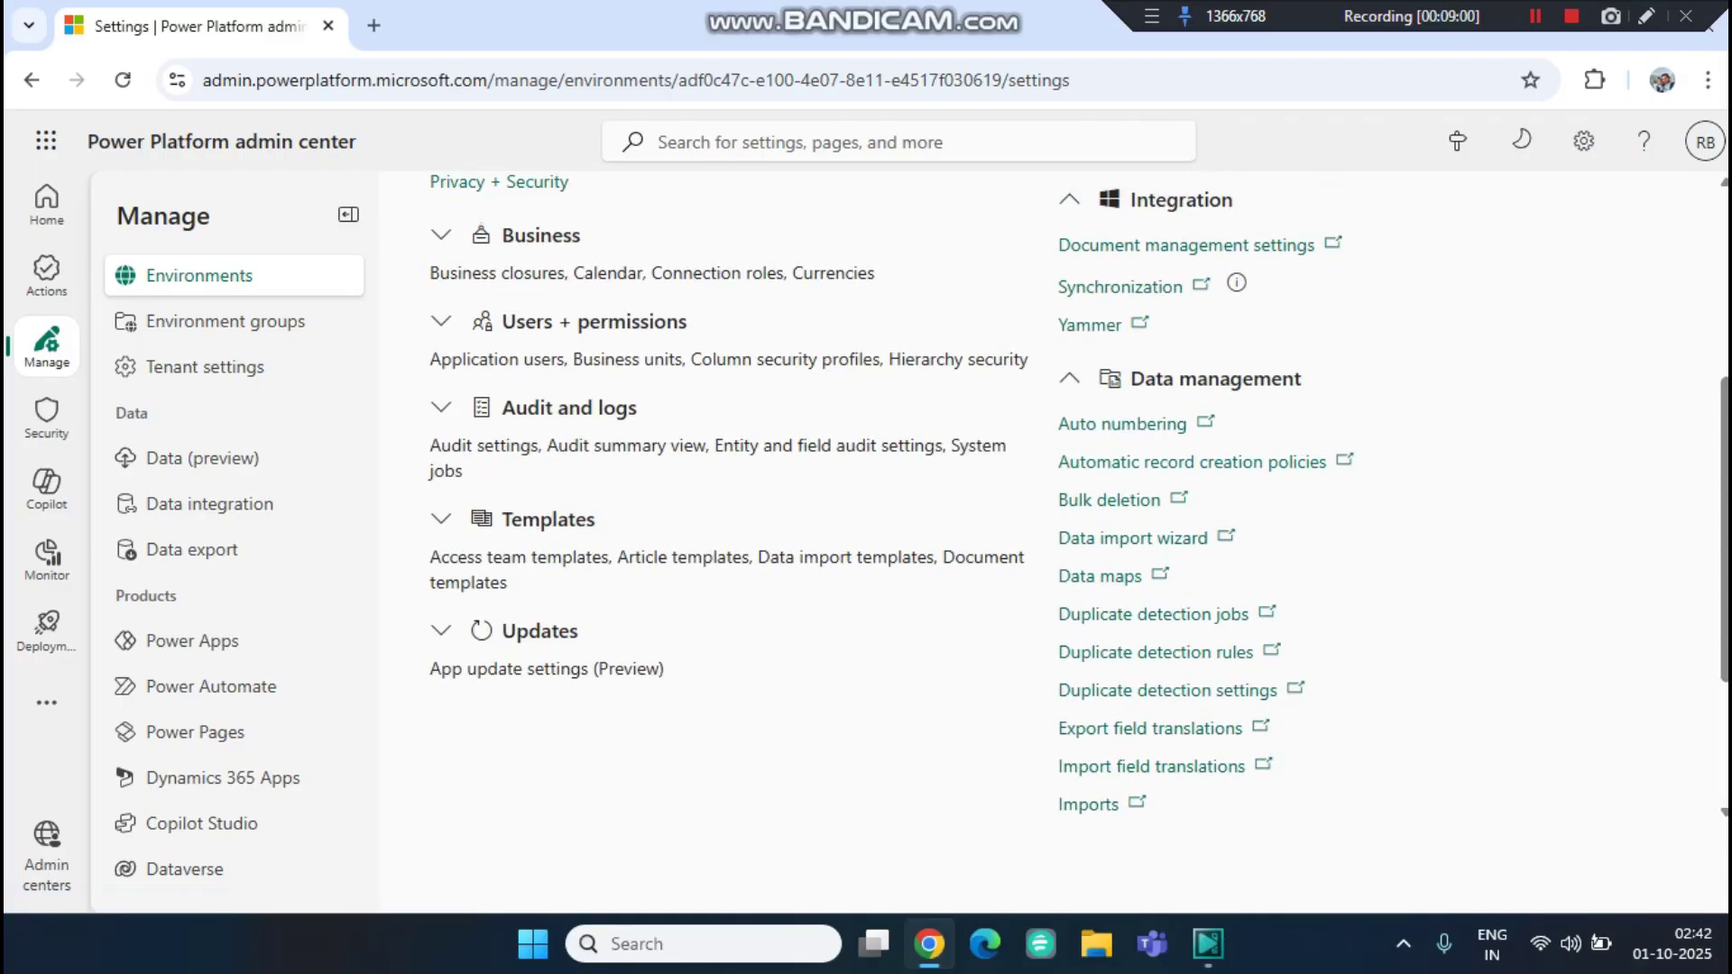
pyautogui.scroll(3, 1047, 541)
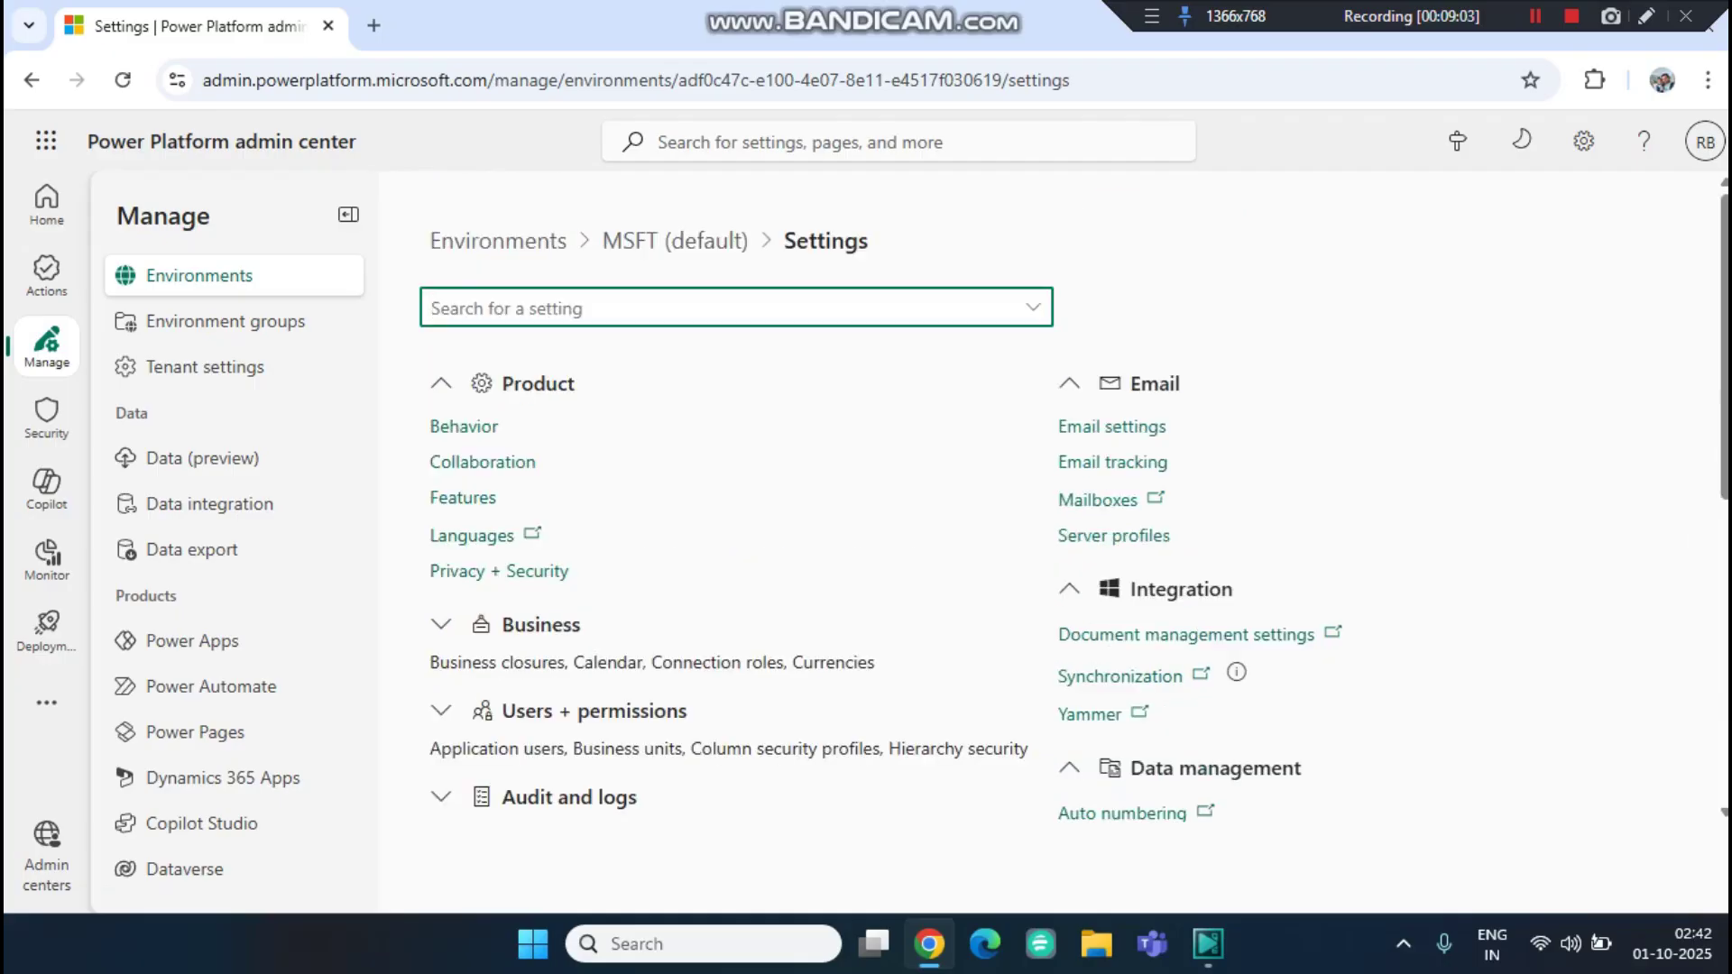
# Expand the Users + permissions and Audit and logs categories to view their settings.
pyautogui.scroll(-3, 1046, 541)
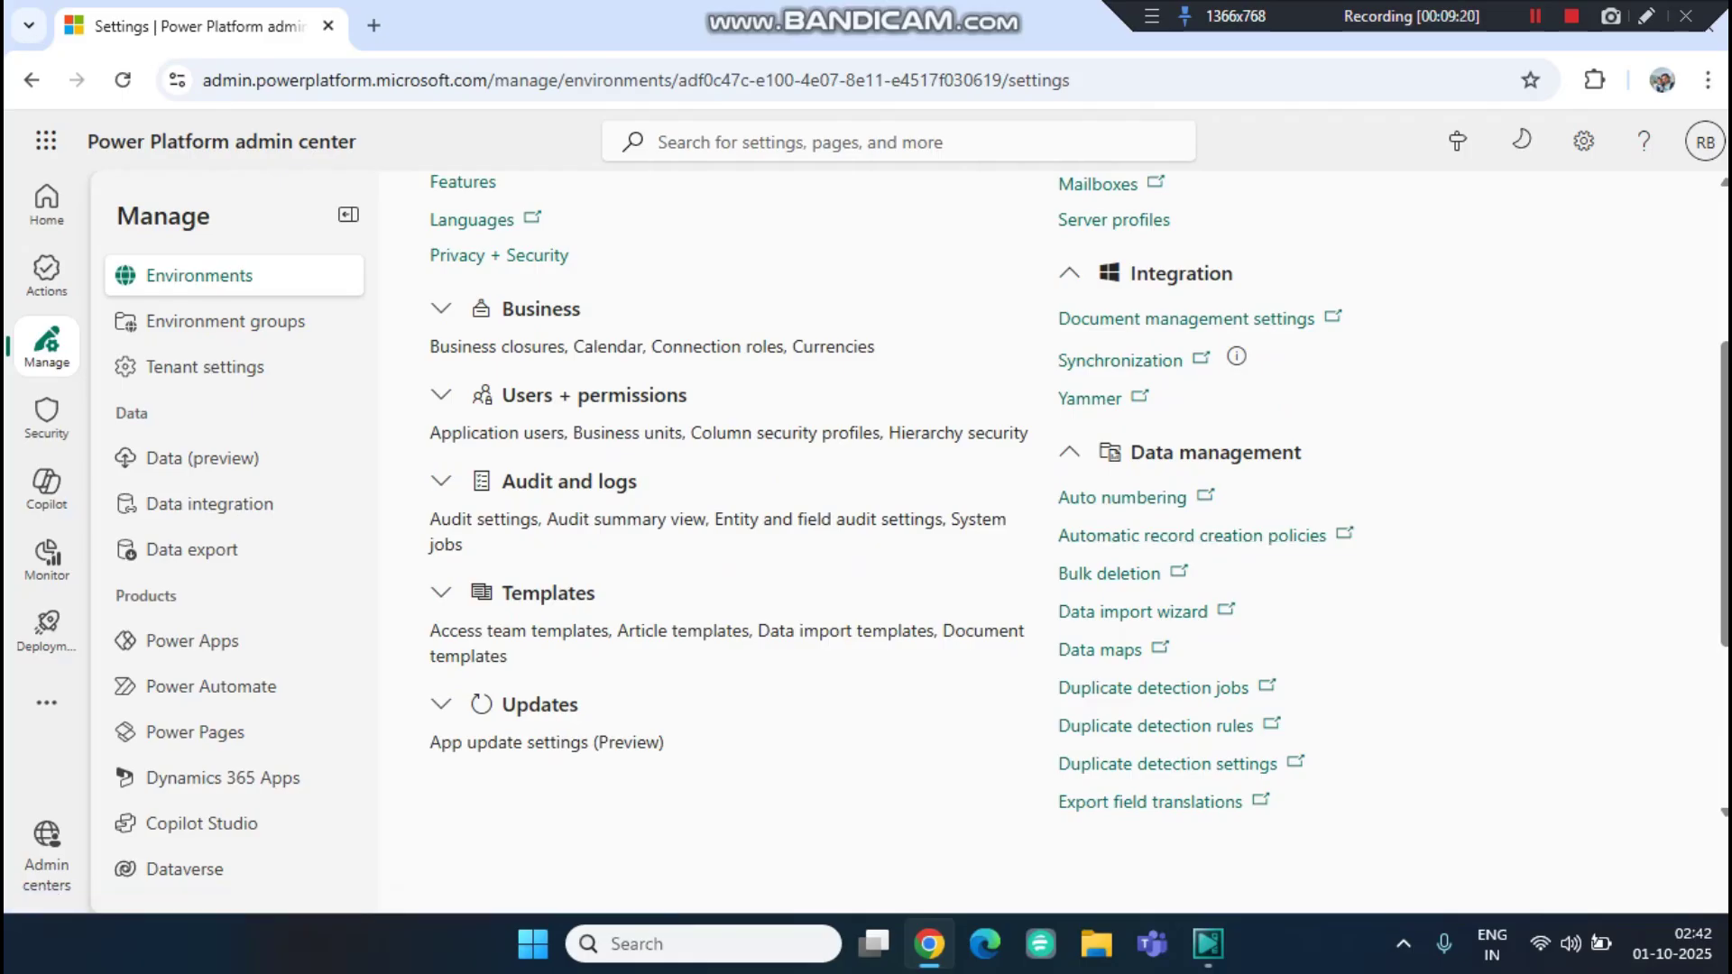
pyautogui.click(593, 396)
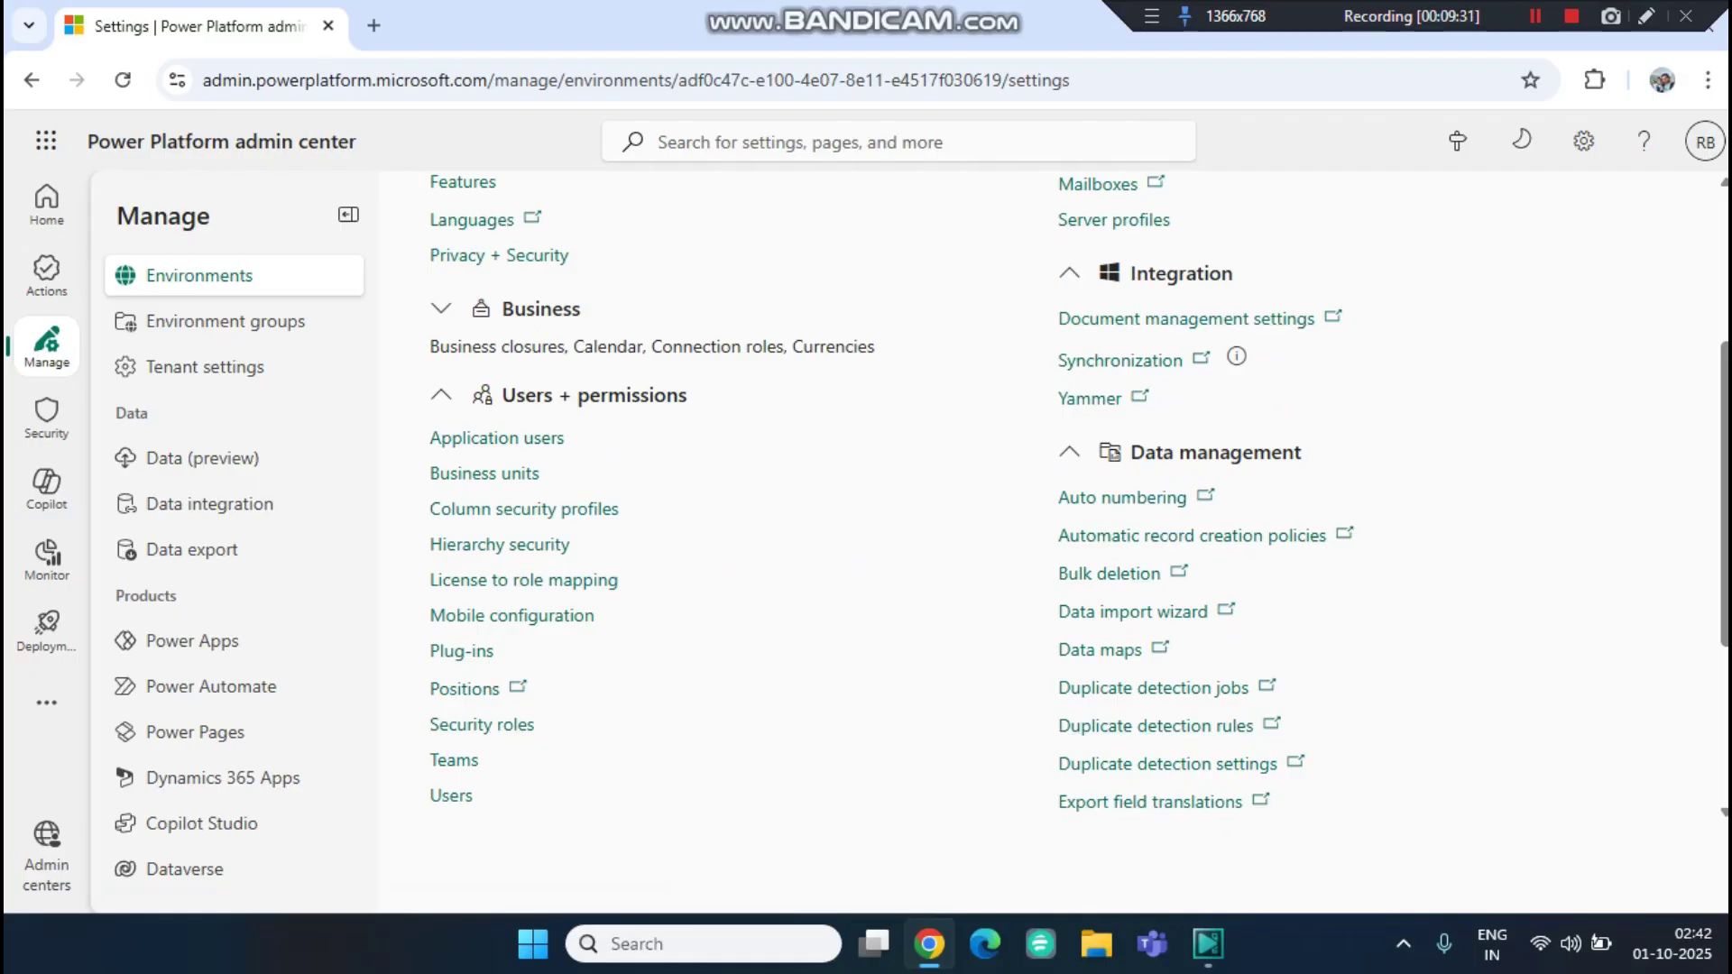
pyautogui.scroll(-3, 1078, 494)
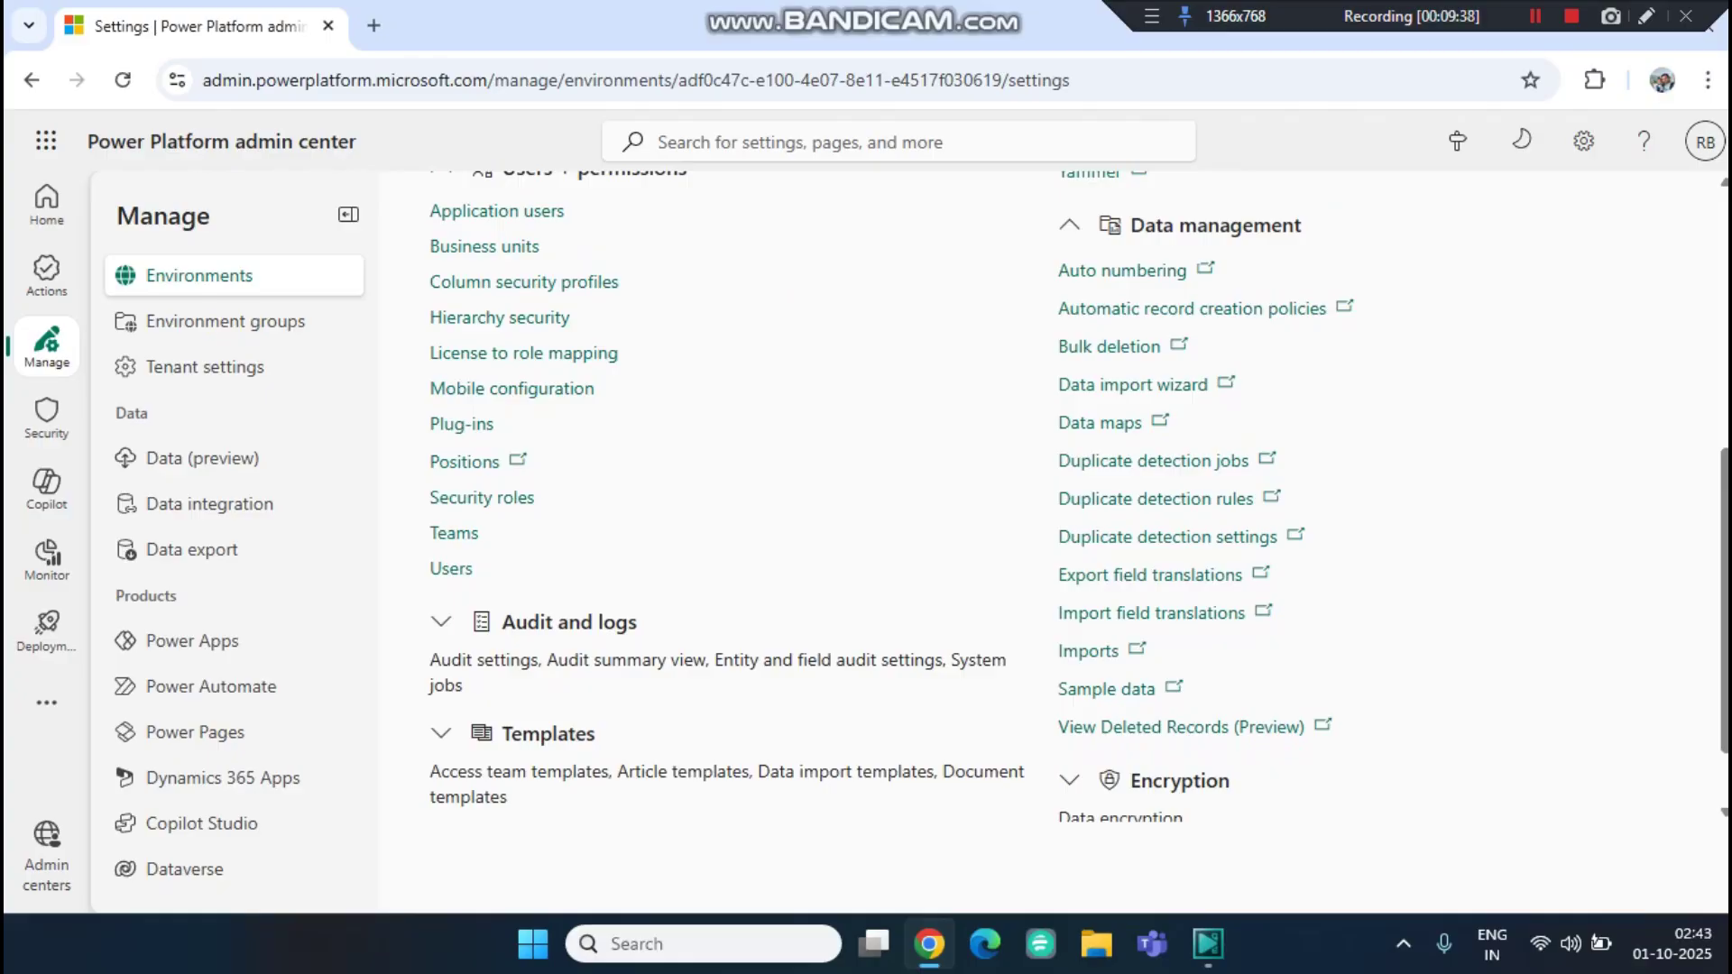
pyautogui.click(618, 623)
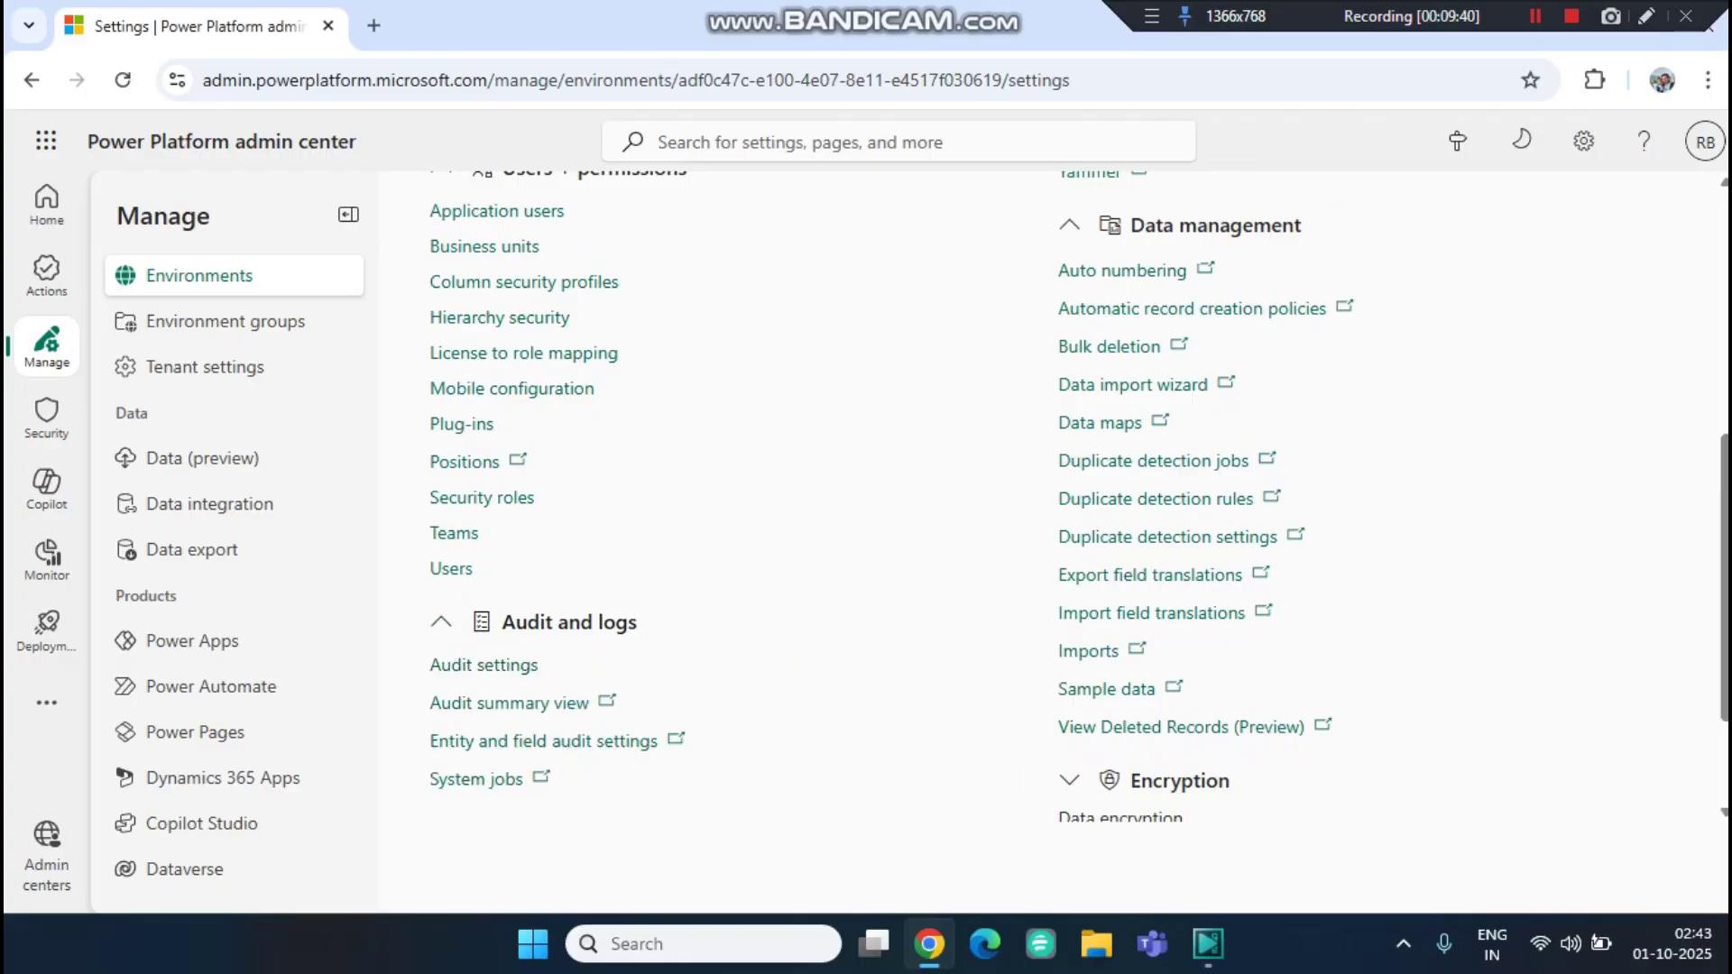
# Expand the Encryption, Resources and Templates categories to view their settings.
pyautogui.scroll(-2, 1078, 496)
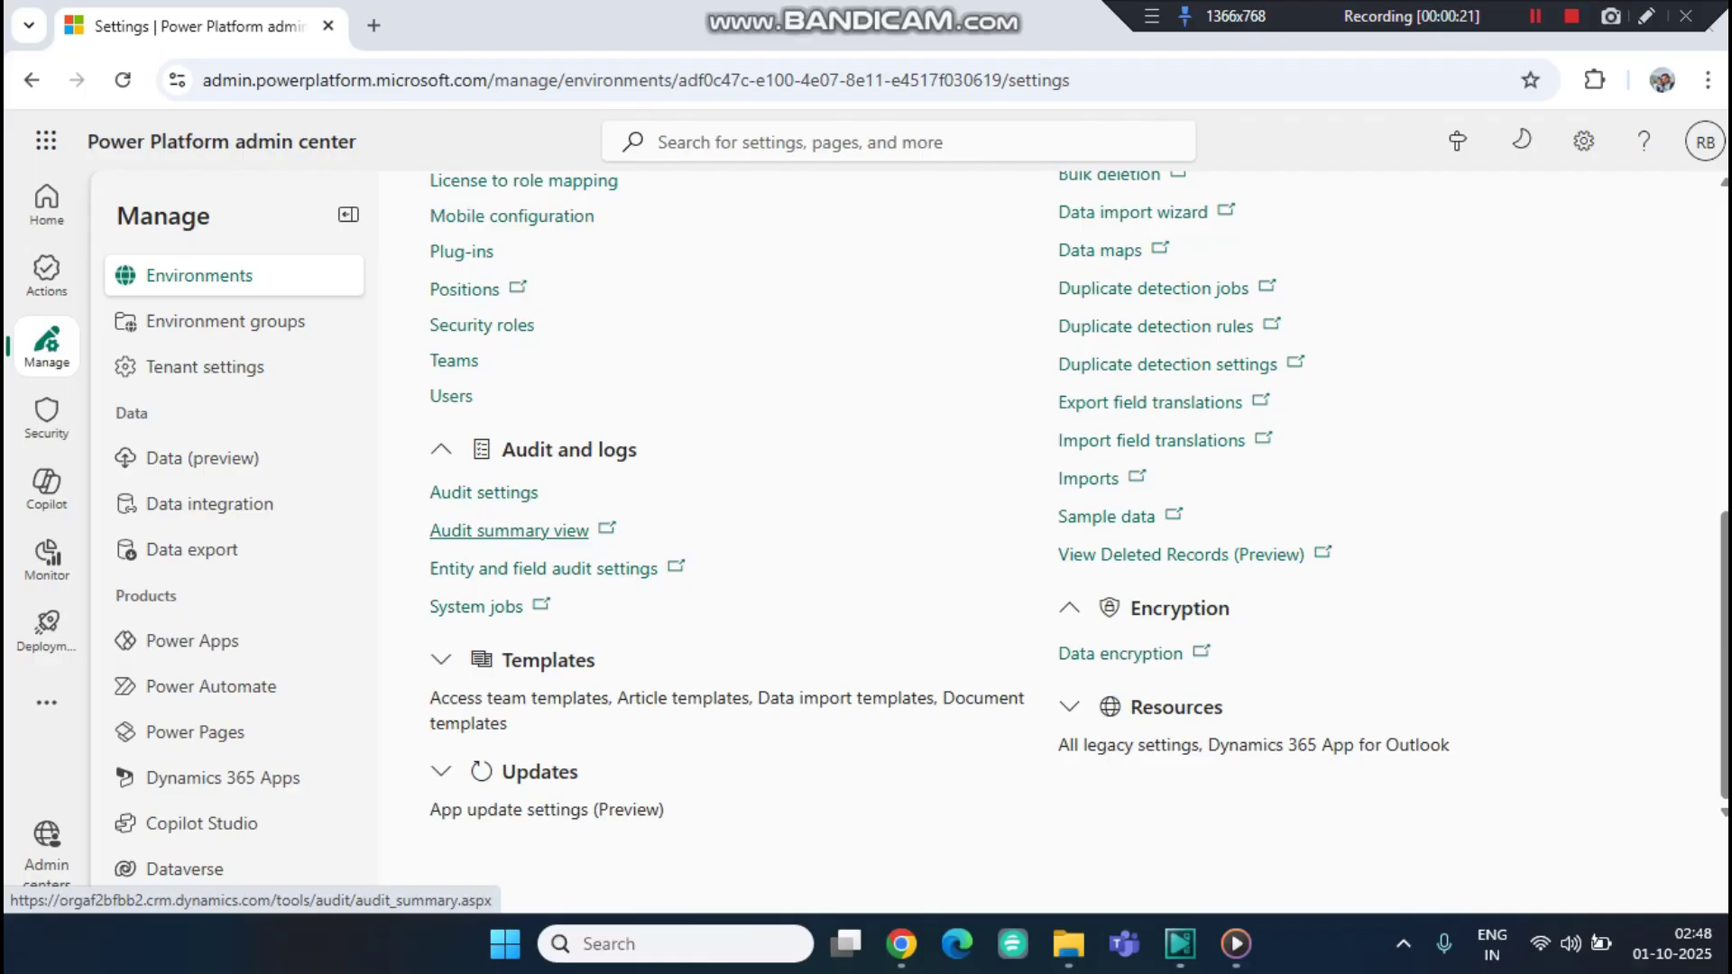
pyautogui.click(1070, 707)
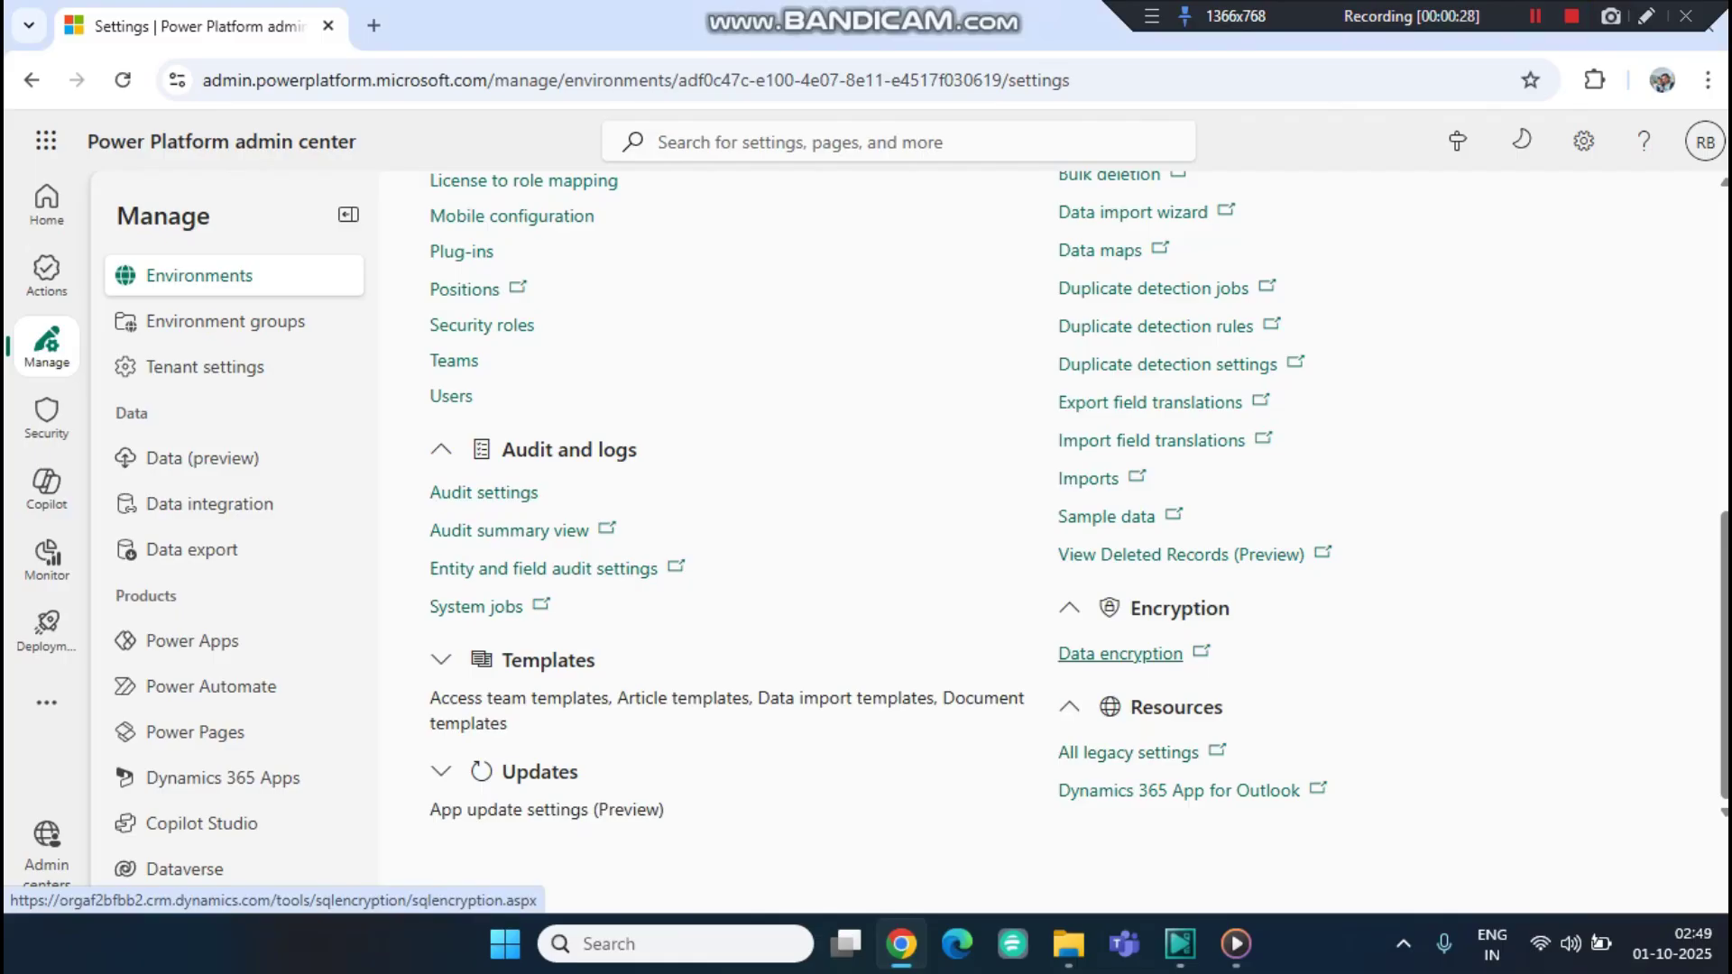
pyautogui.click(441, 660)
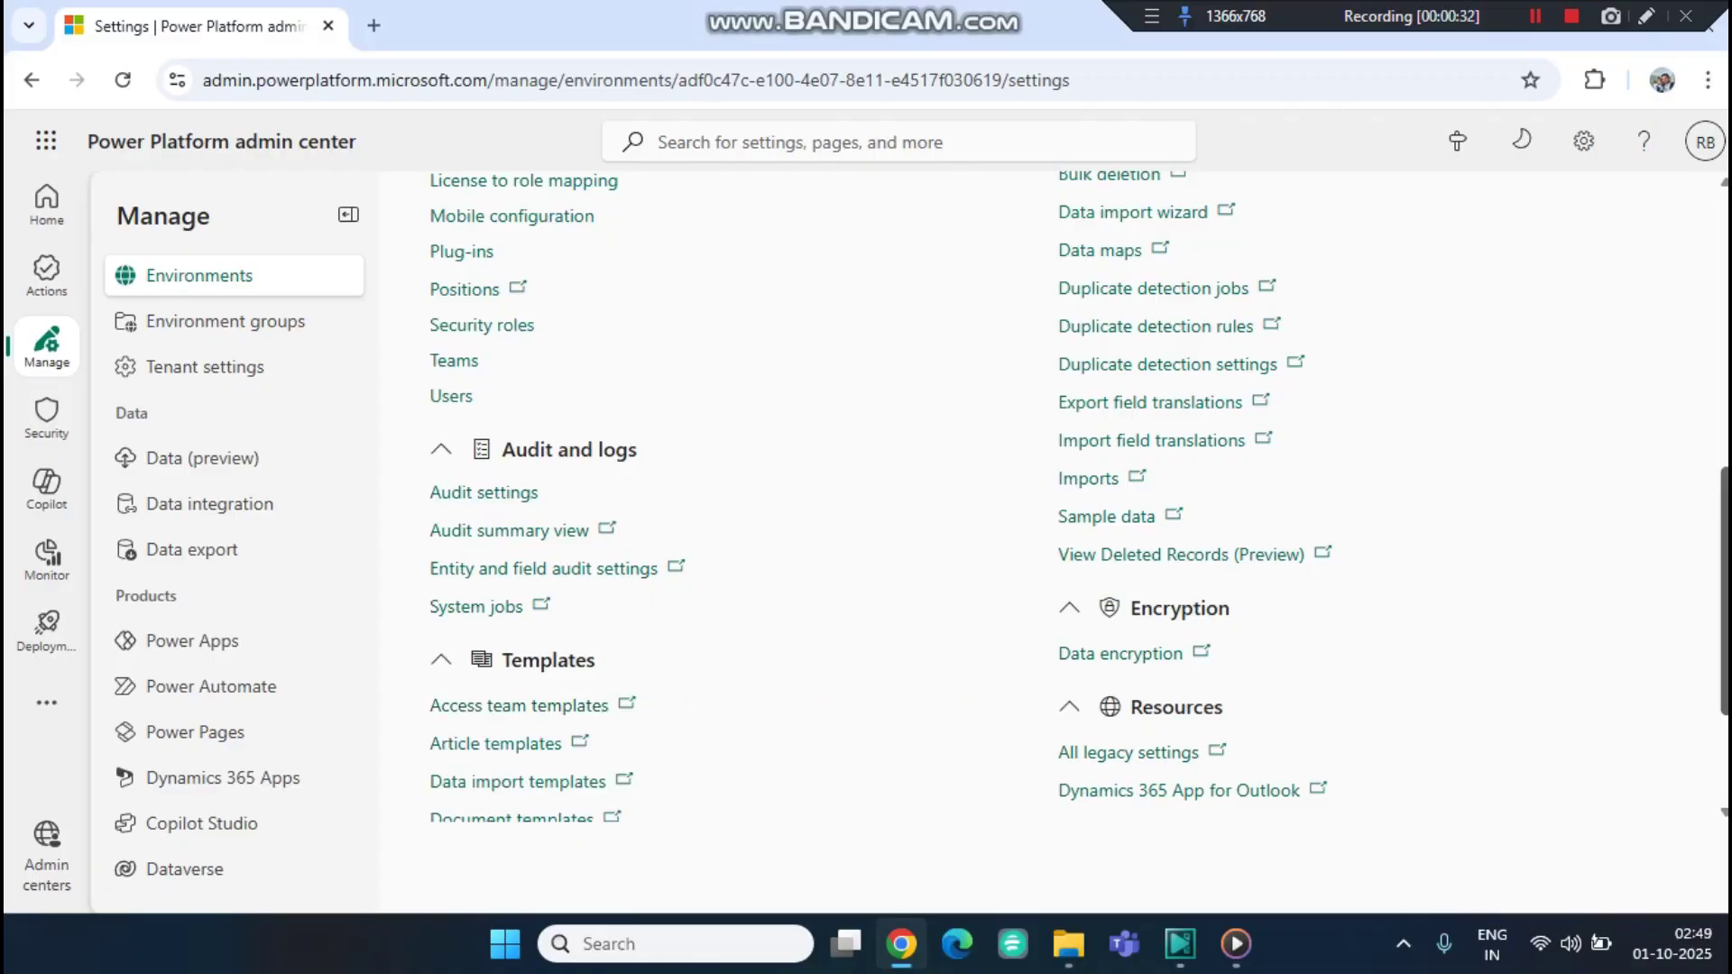
# Look through the default environment's expanded settings categories, from Product and Email down to Templates, Resources and Updates.
pyautogui.scroll(-3, 1078, 496)
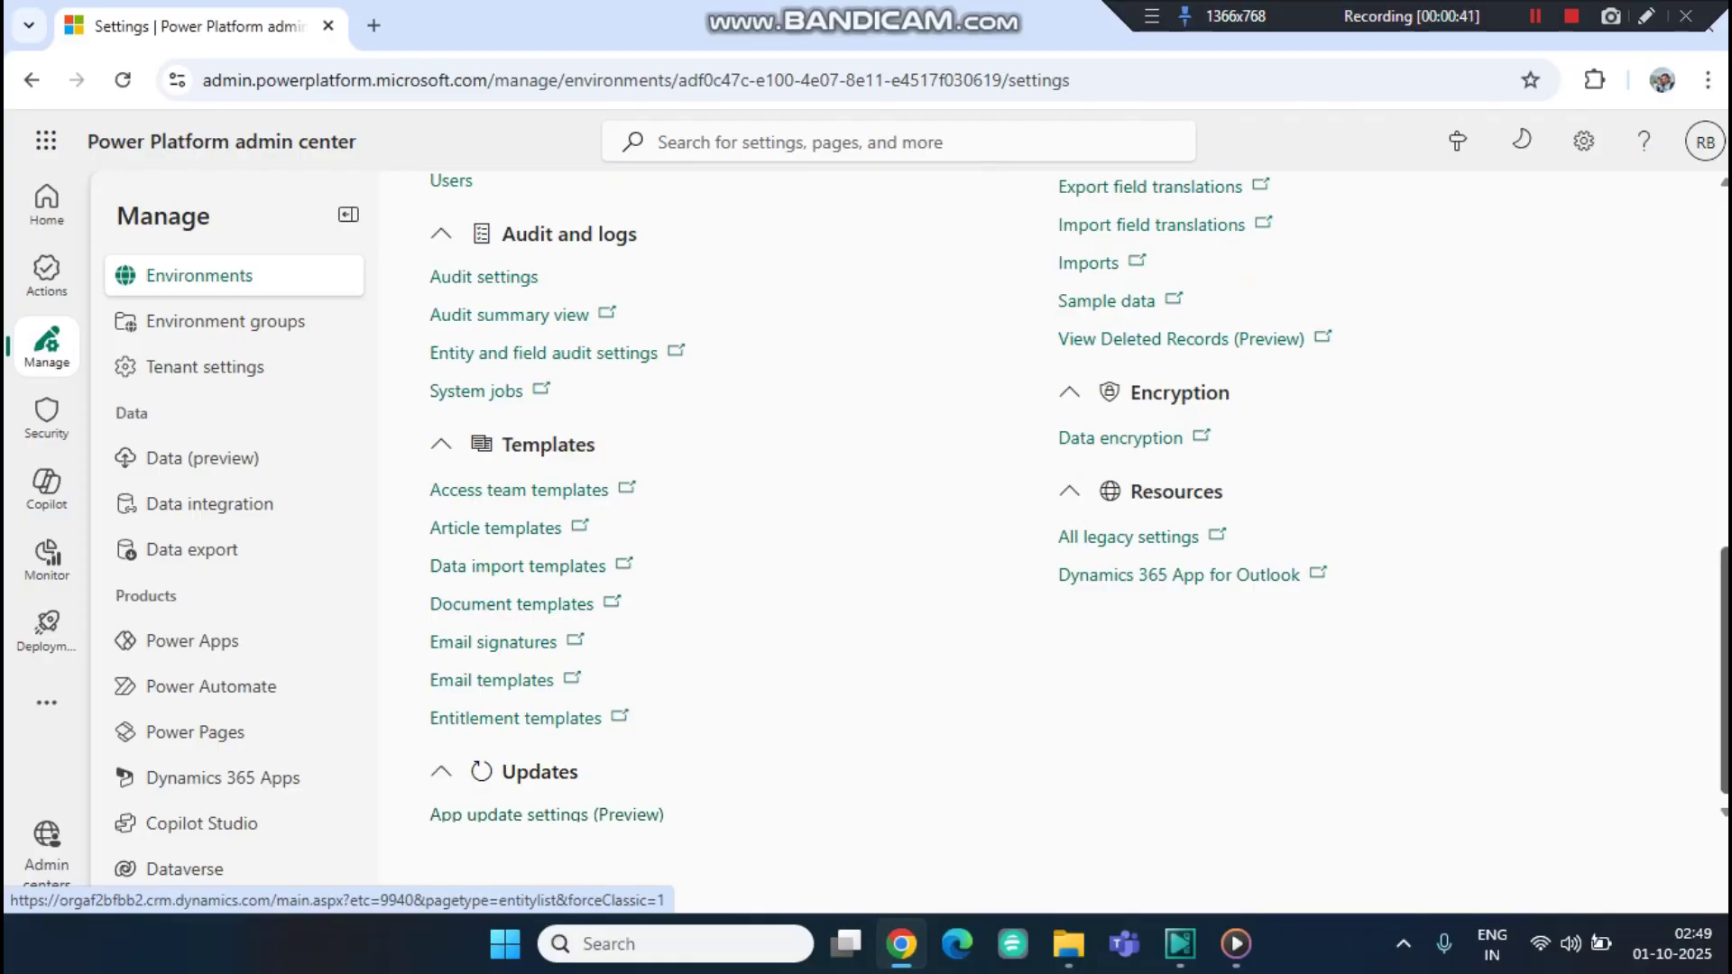
pyautogui.scroll(10, 1078, 497)
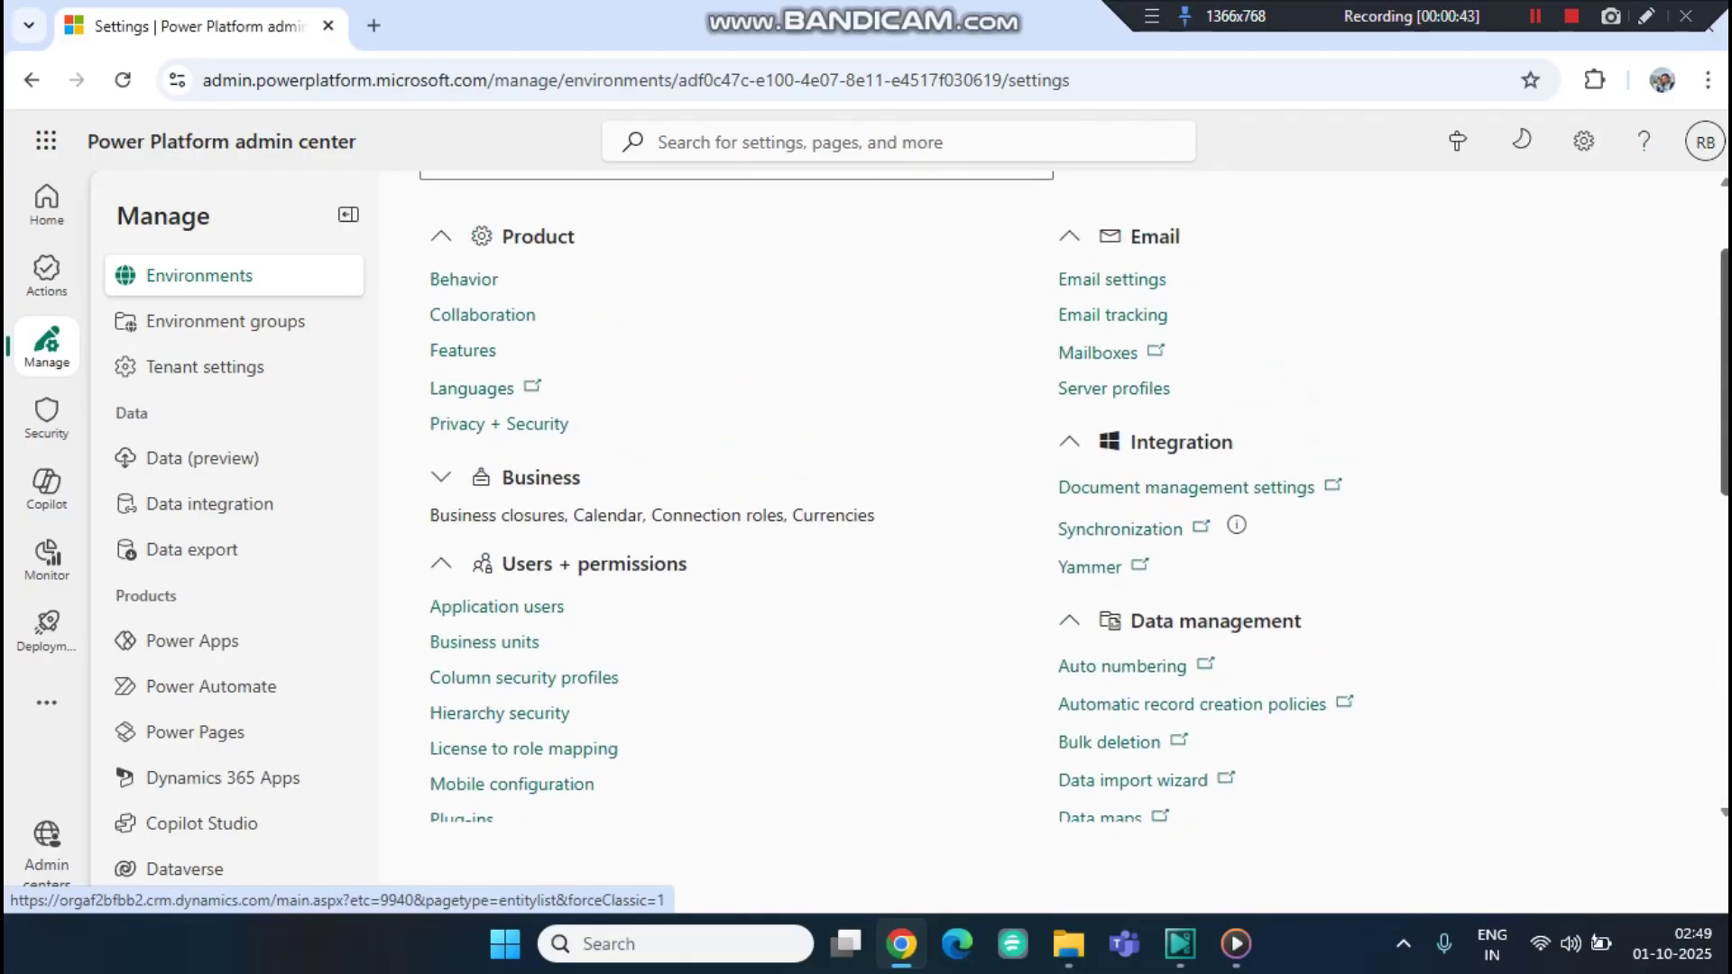
pyautogui.scroll(2, 1078, 497)
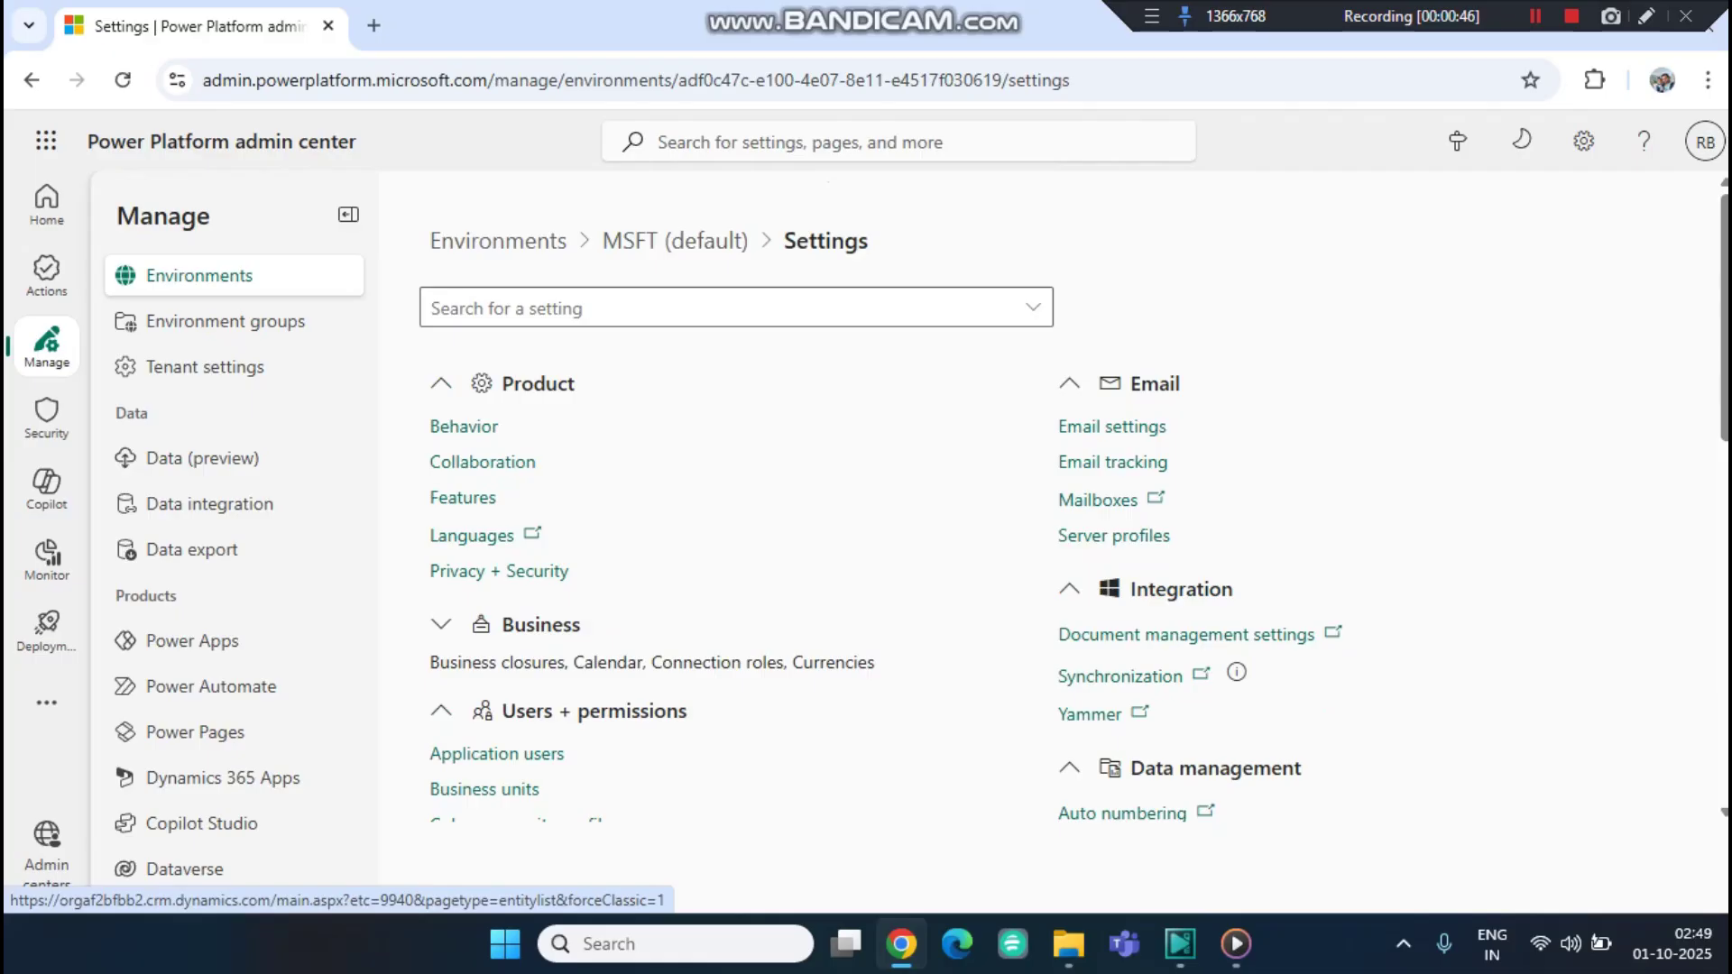
pyautogui.scroll(-3, 1078, 496)
pyautogui.scroll(-5, 1078, 496)
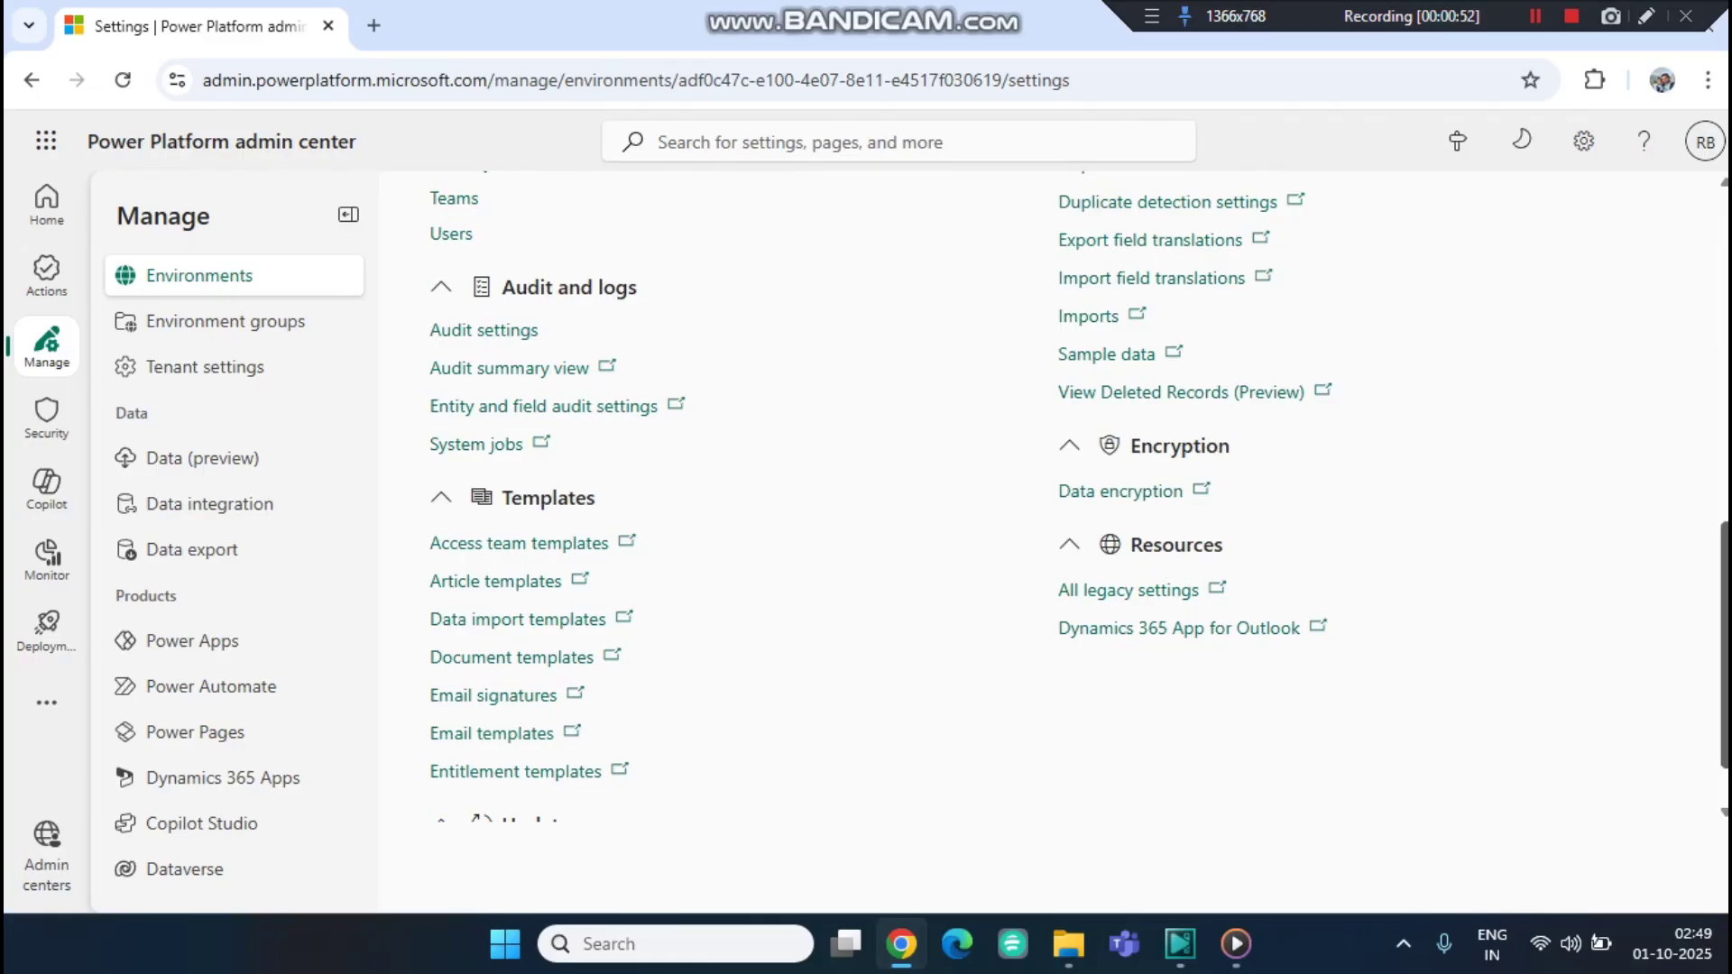
pyautogui.scroll(5, 1078, 496)
# View the Environment groups page and look through the organization-wide tenant settings list.
pyautogui.click(226, 322)
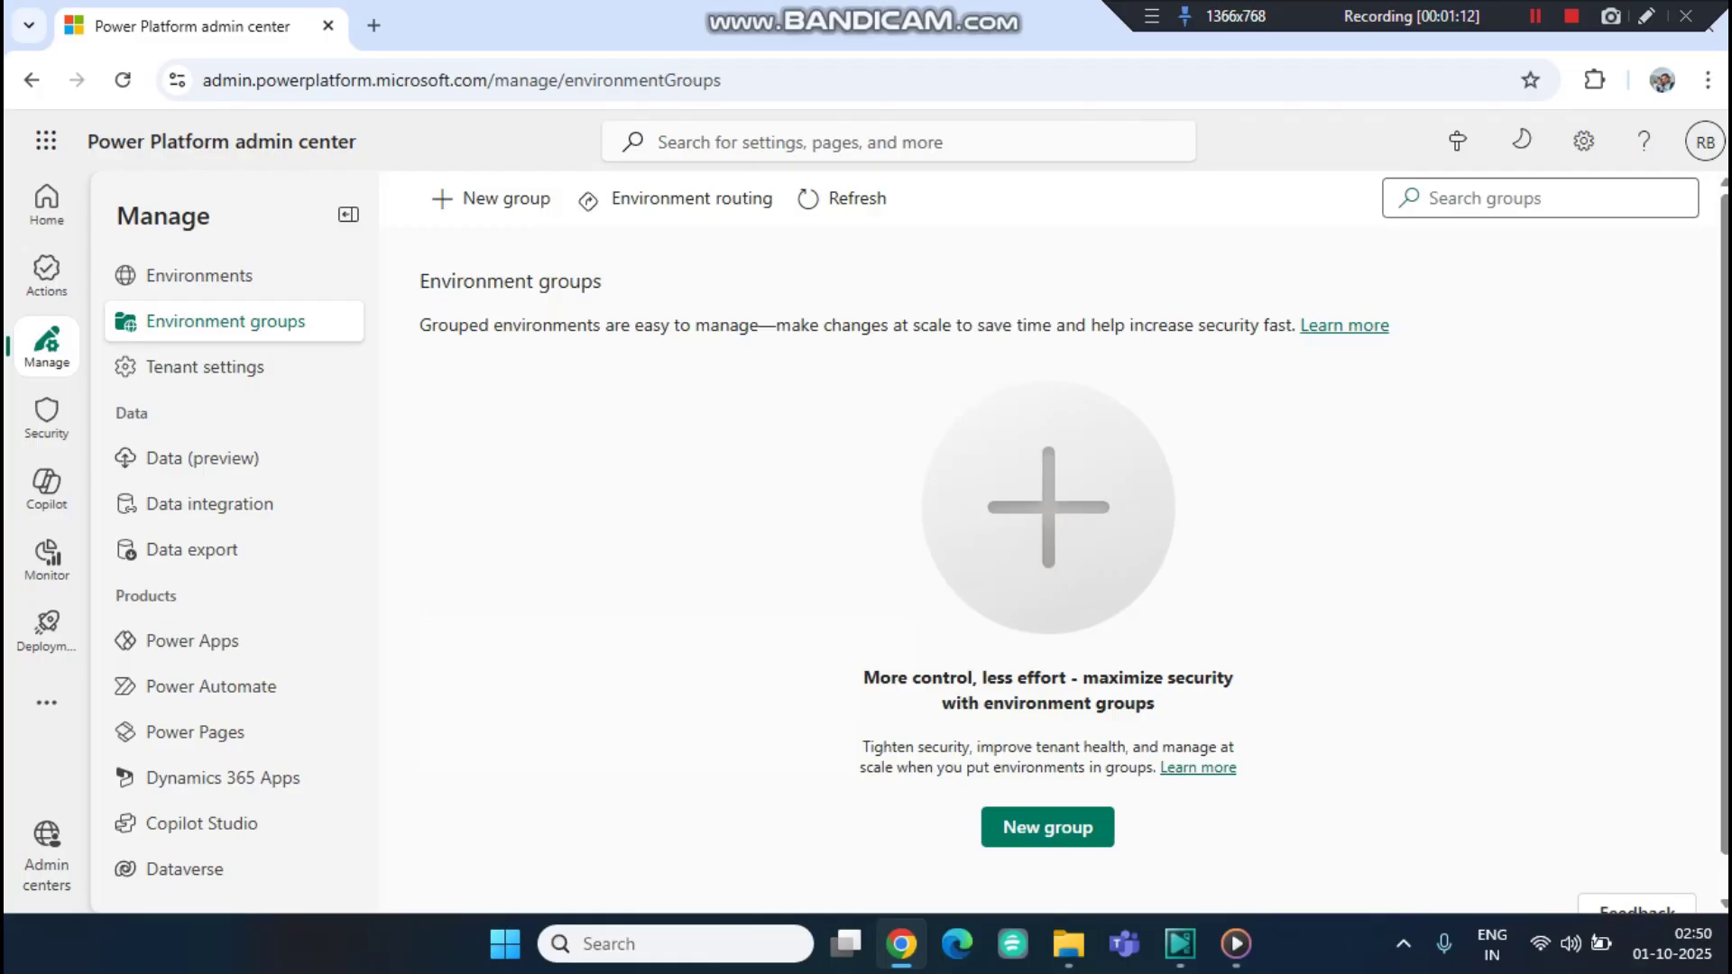
pyautogui.click(206, 367)
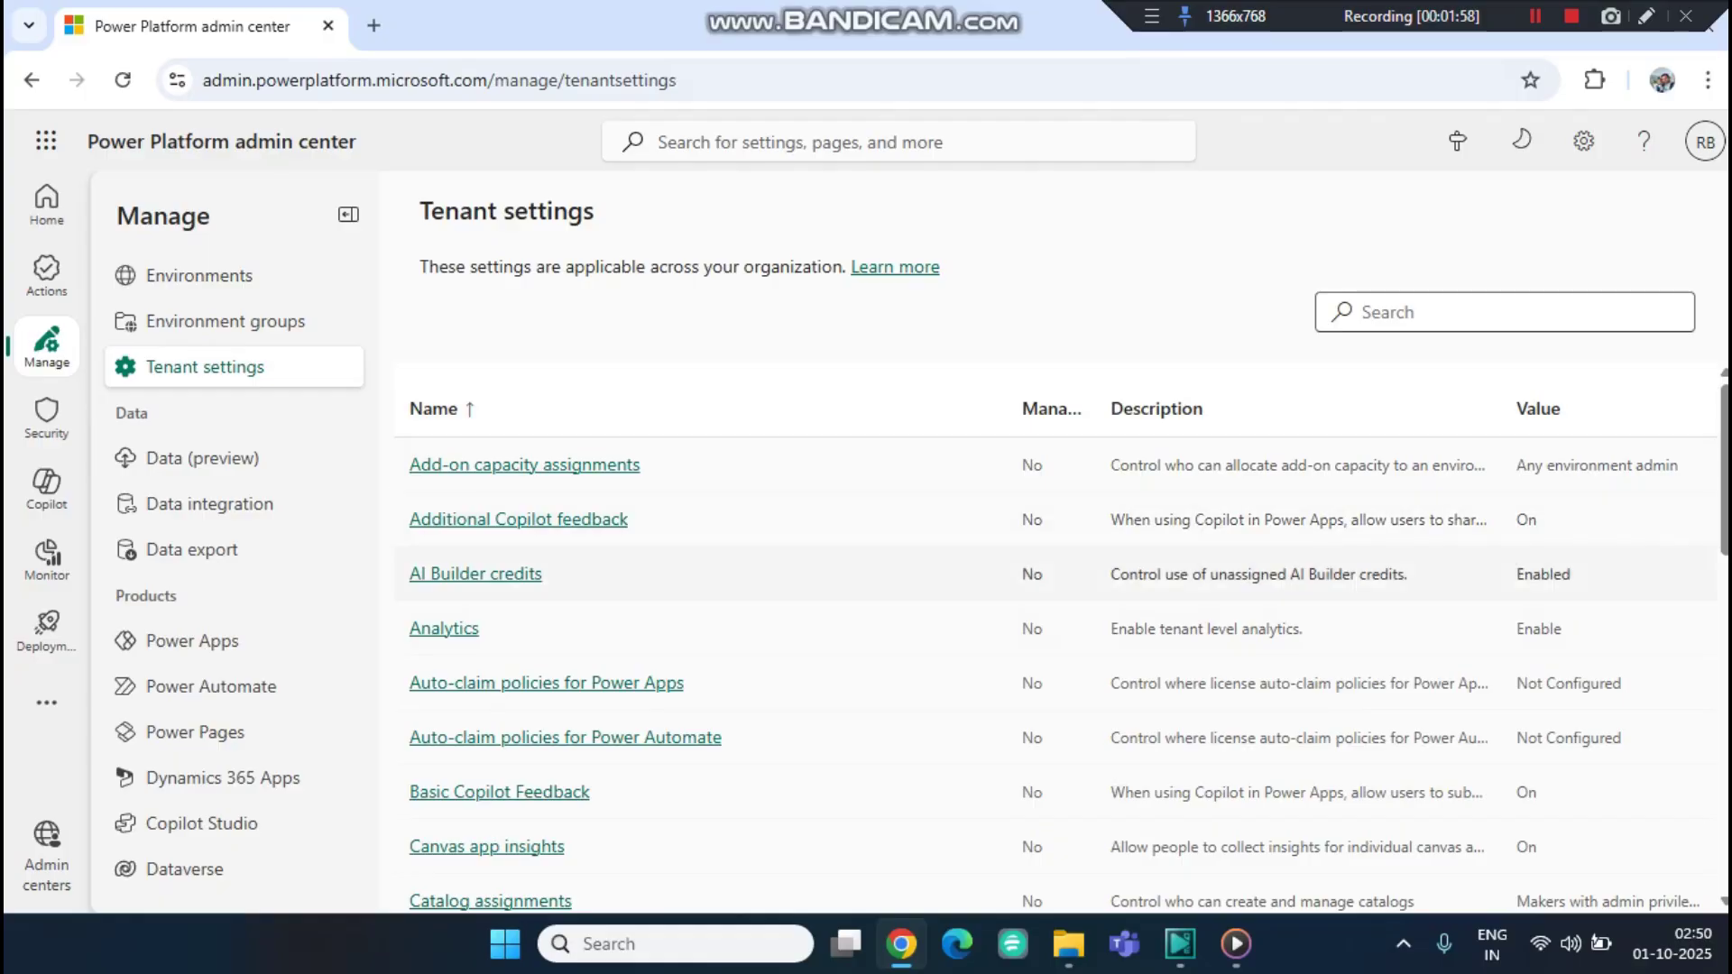
pyautogui.scroll(-5, 1060, 663)
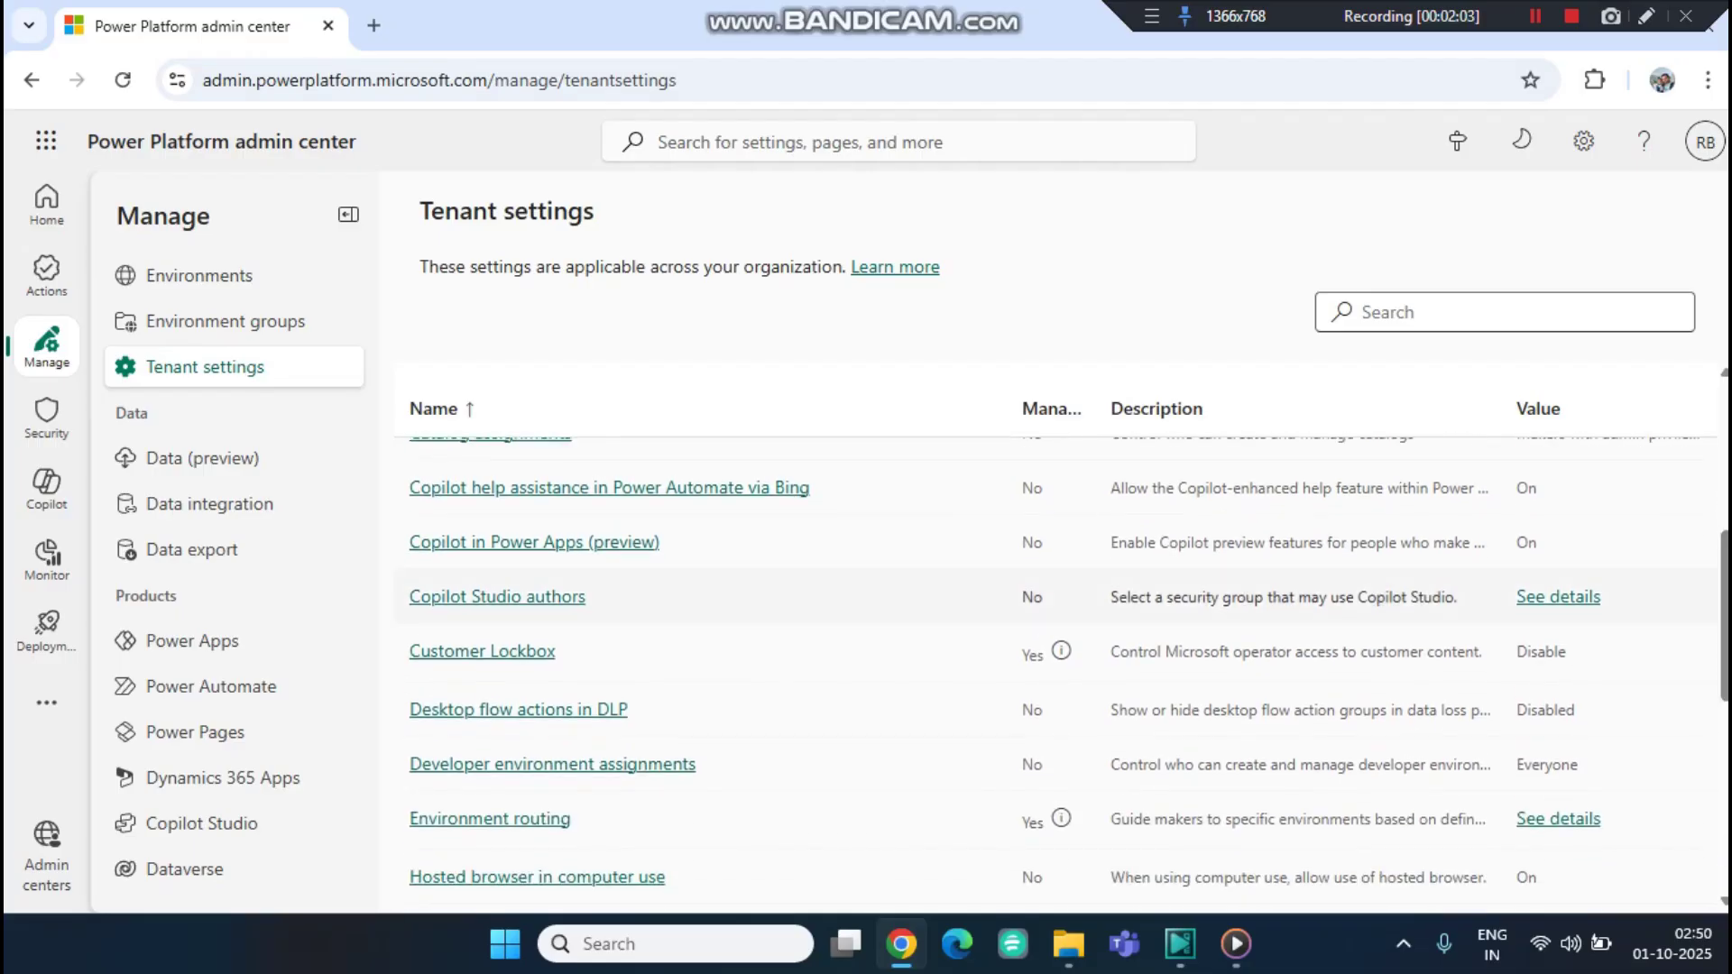
# View the Customer Lockbox tenant setting's details without changing it, and read the information note on its Managed Environments requirement.
pyautogui.click(482, 652)
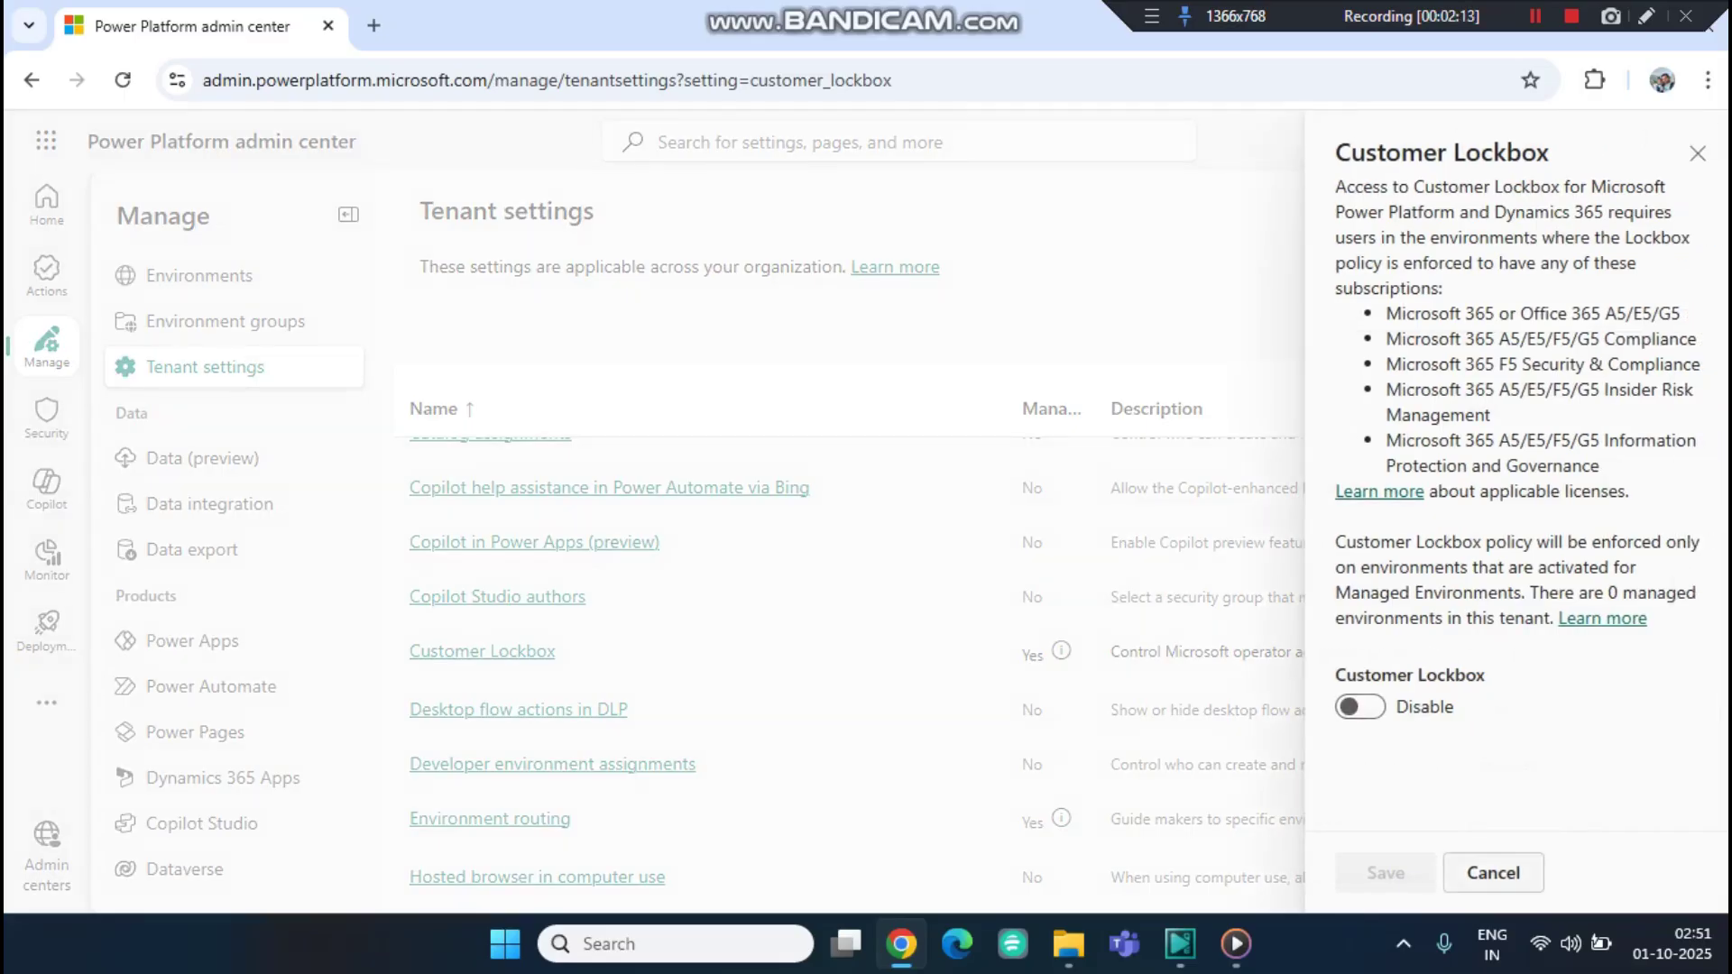
pyautogui.click(1493, 872)
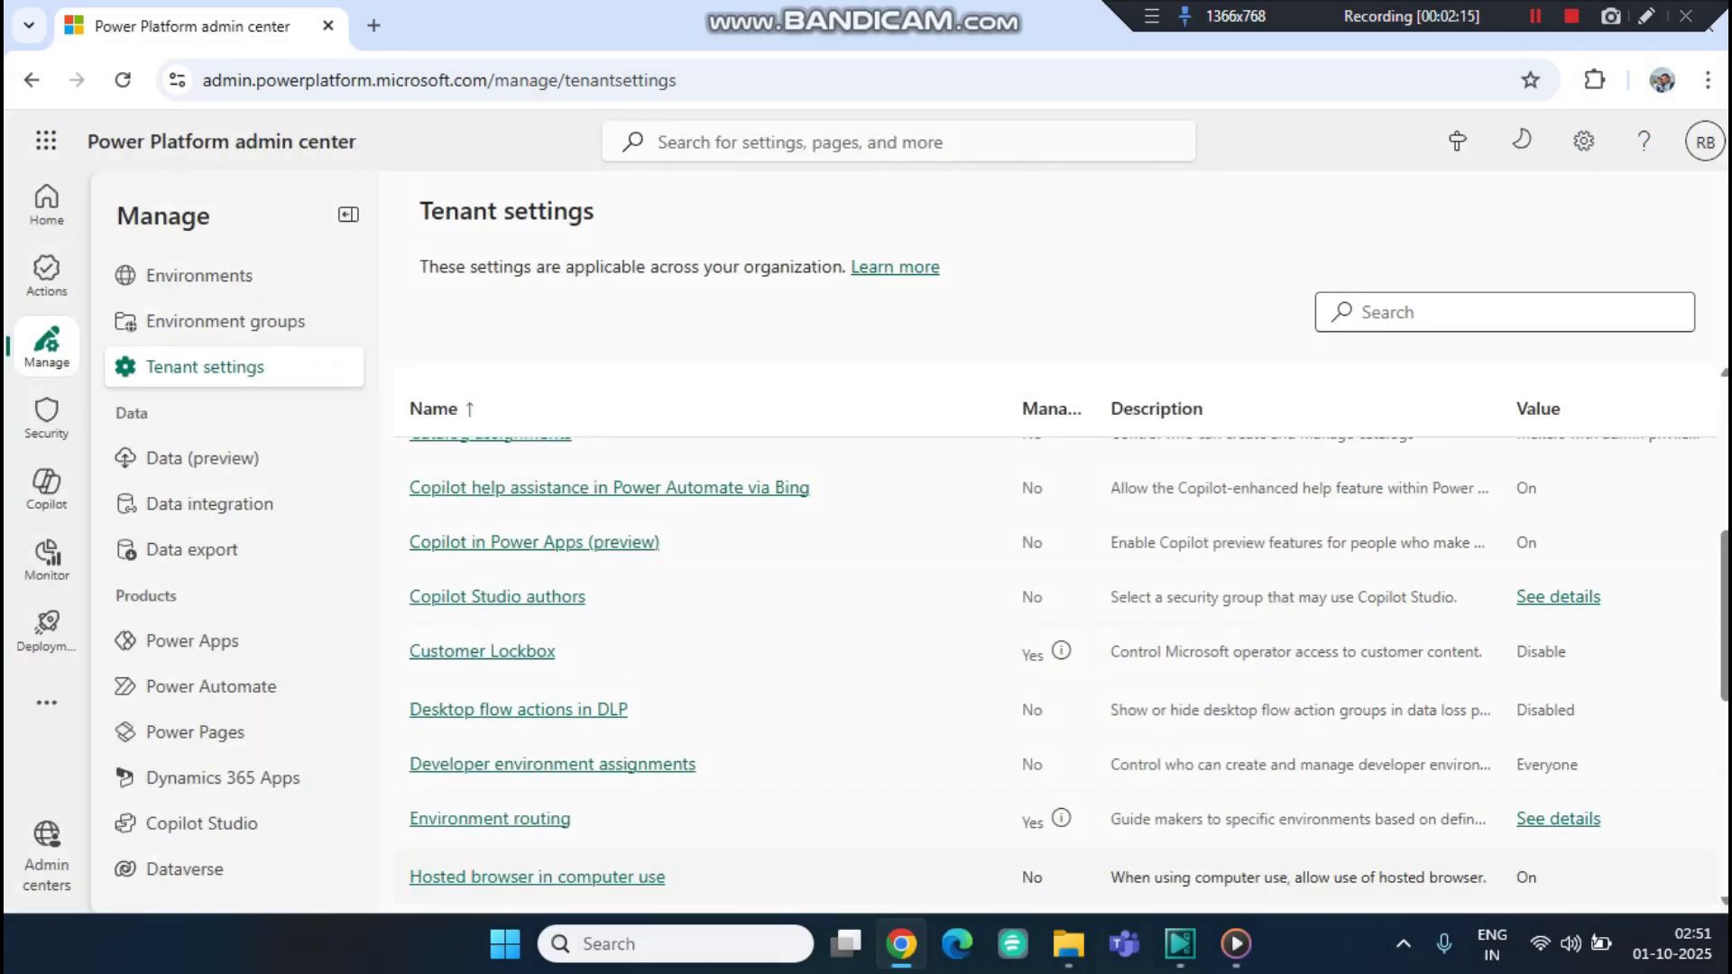
pyautogui.click(1061, 650)
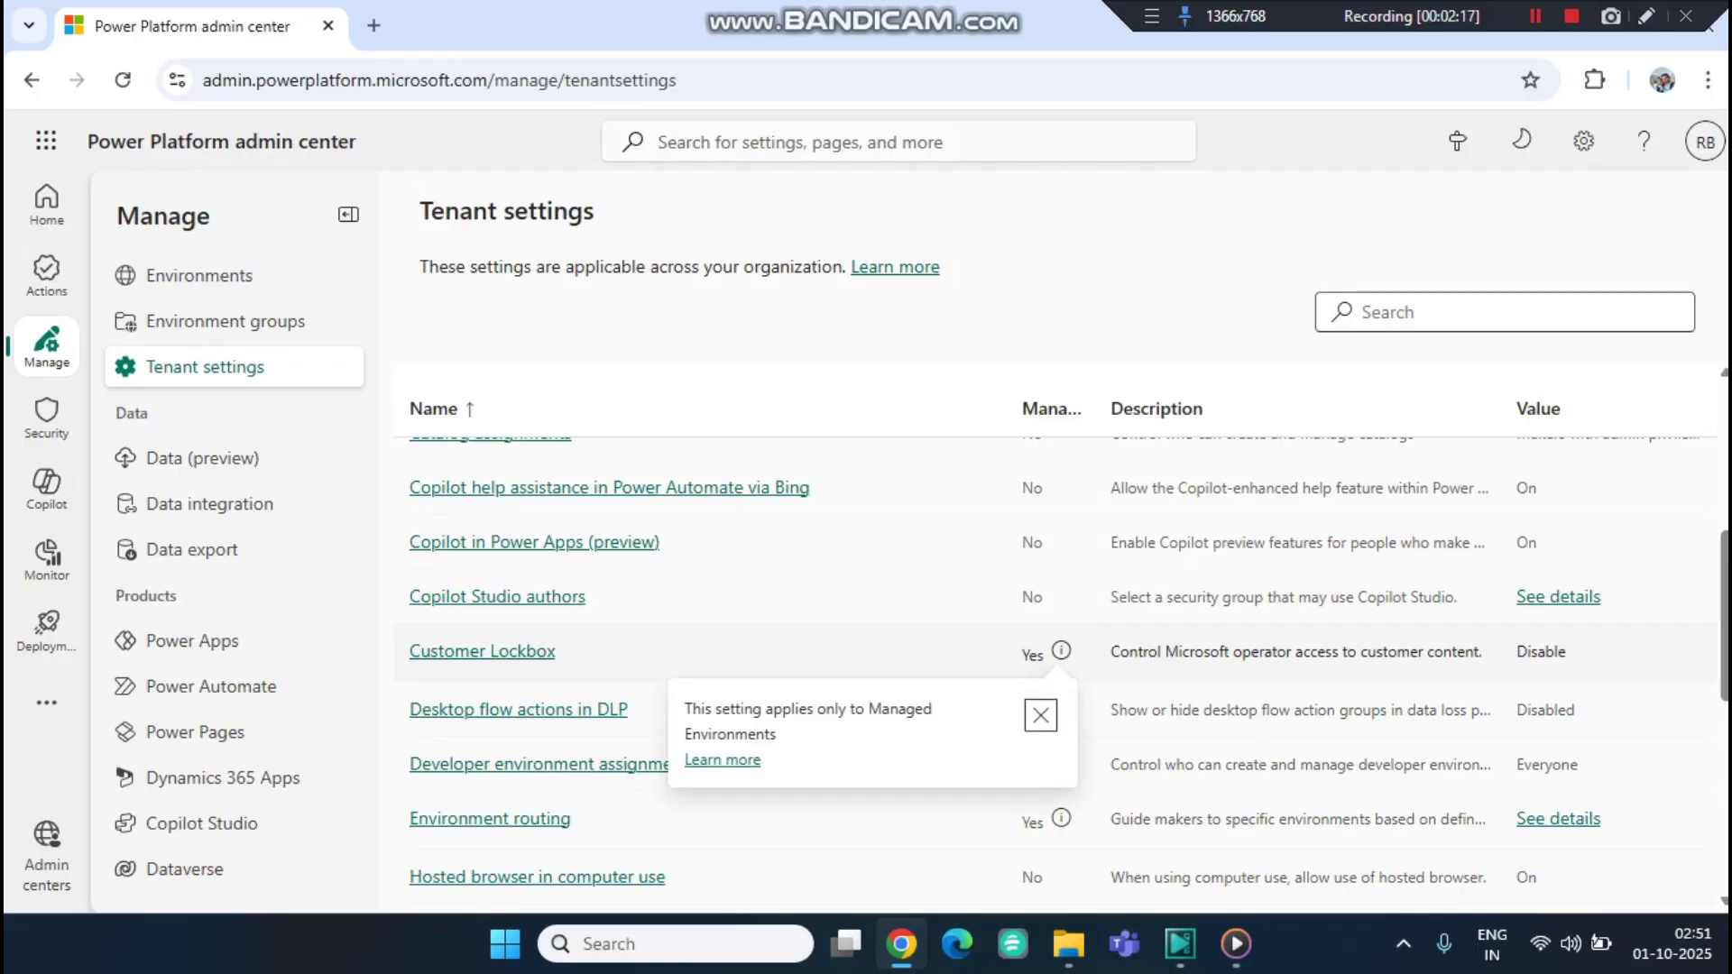
pyautogui.press('Escape')
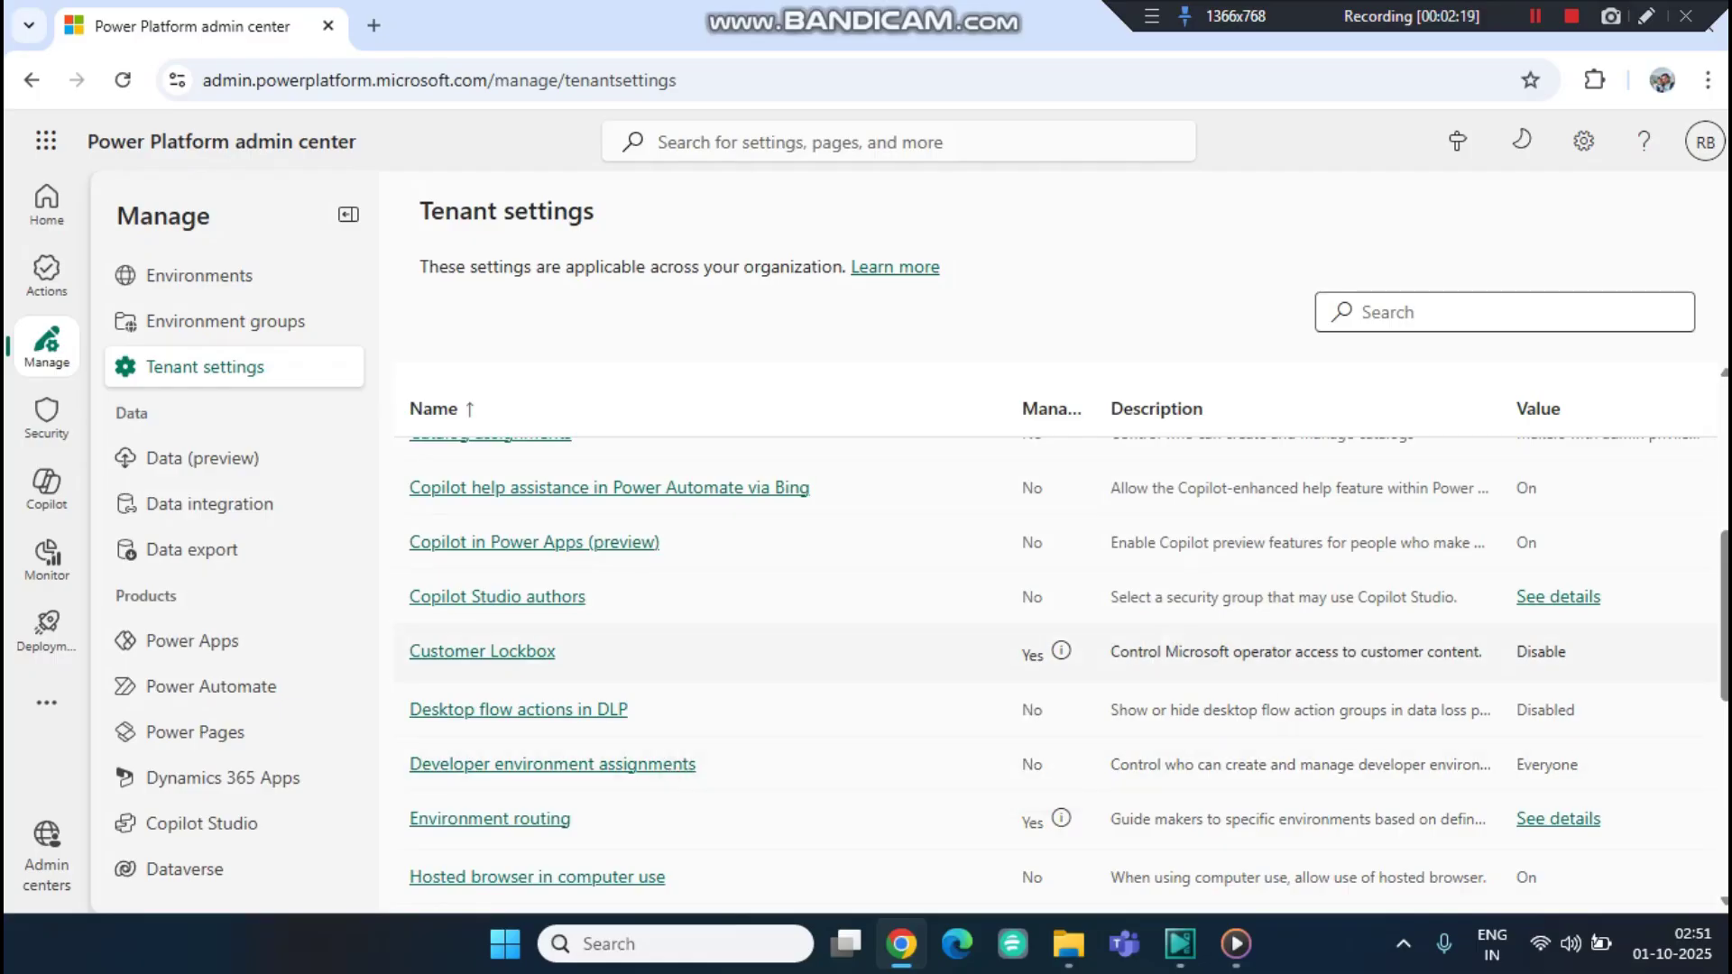
pyautogui.press('Return')
pyautogui.press('Tab')
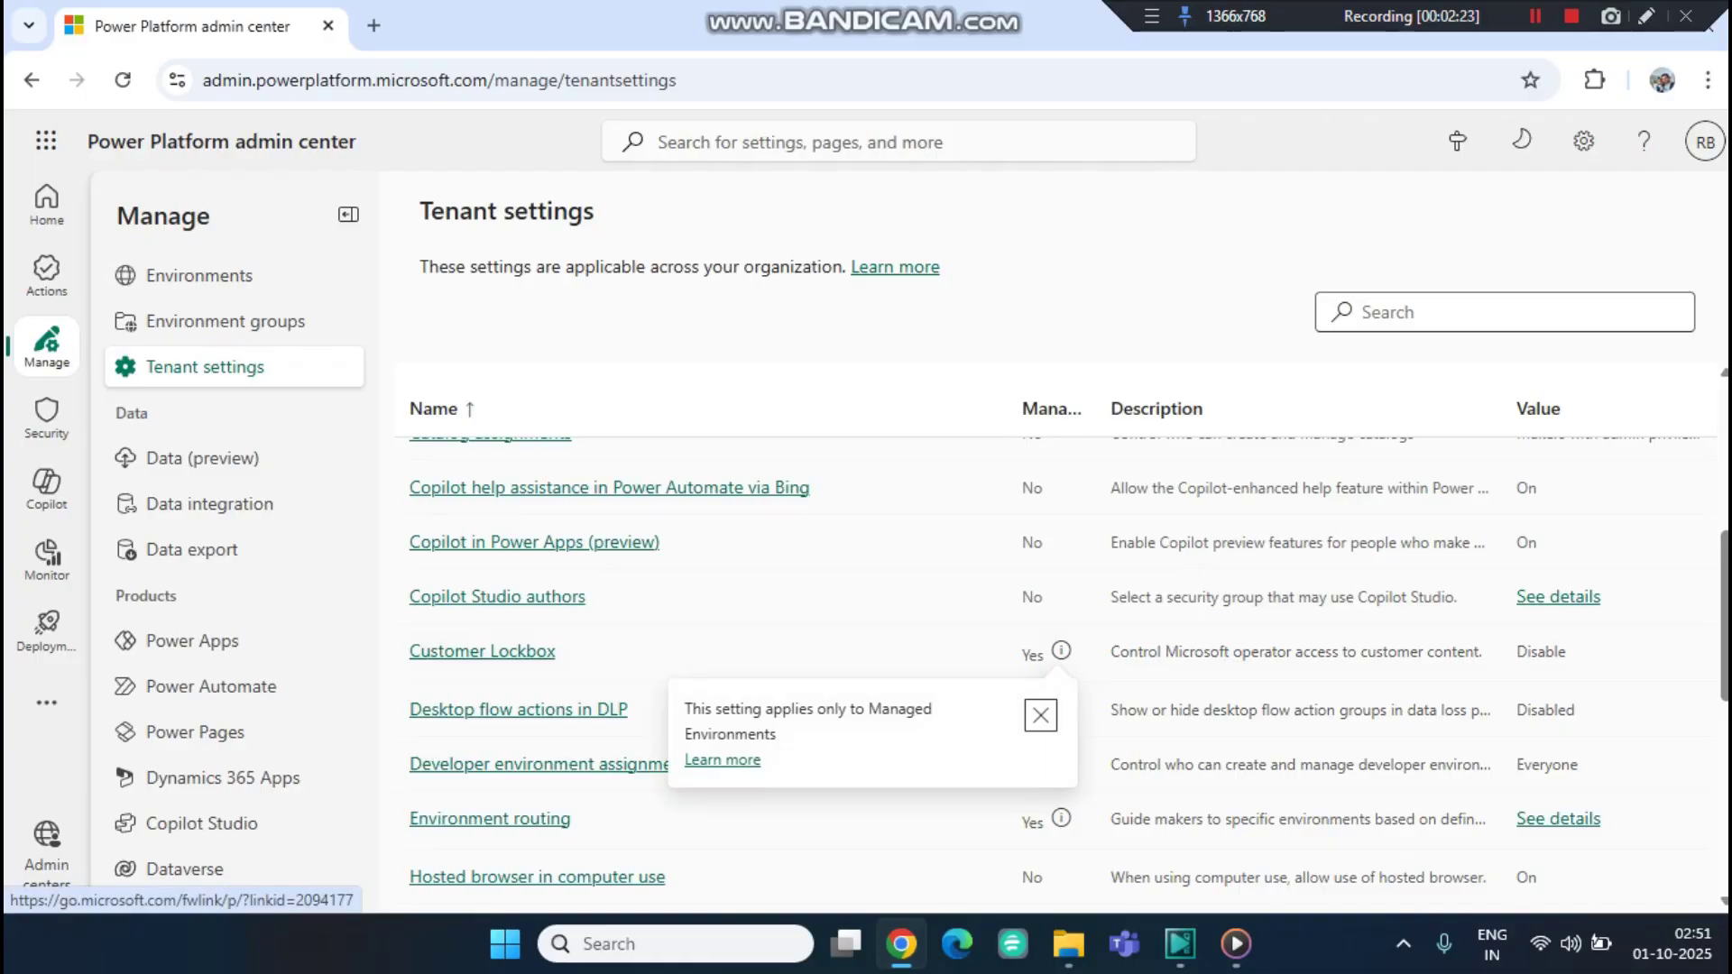
pyautogui.press('Escape')
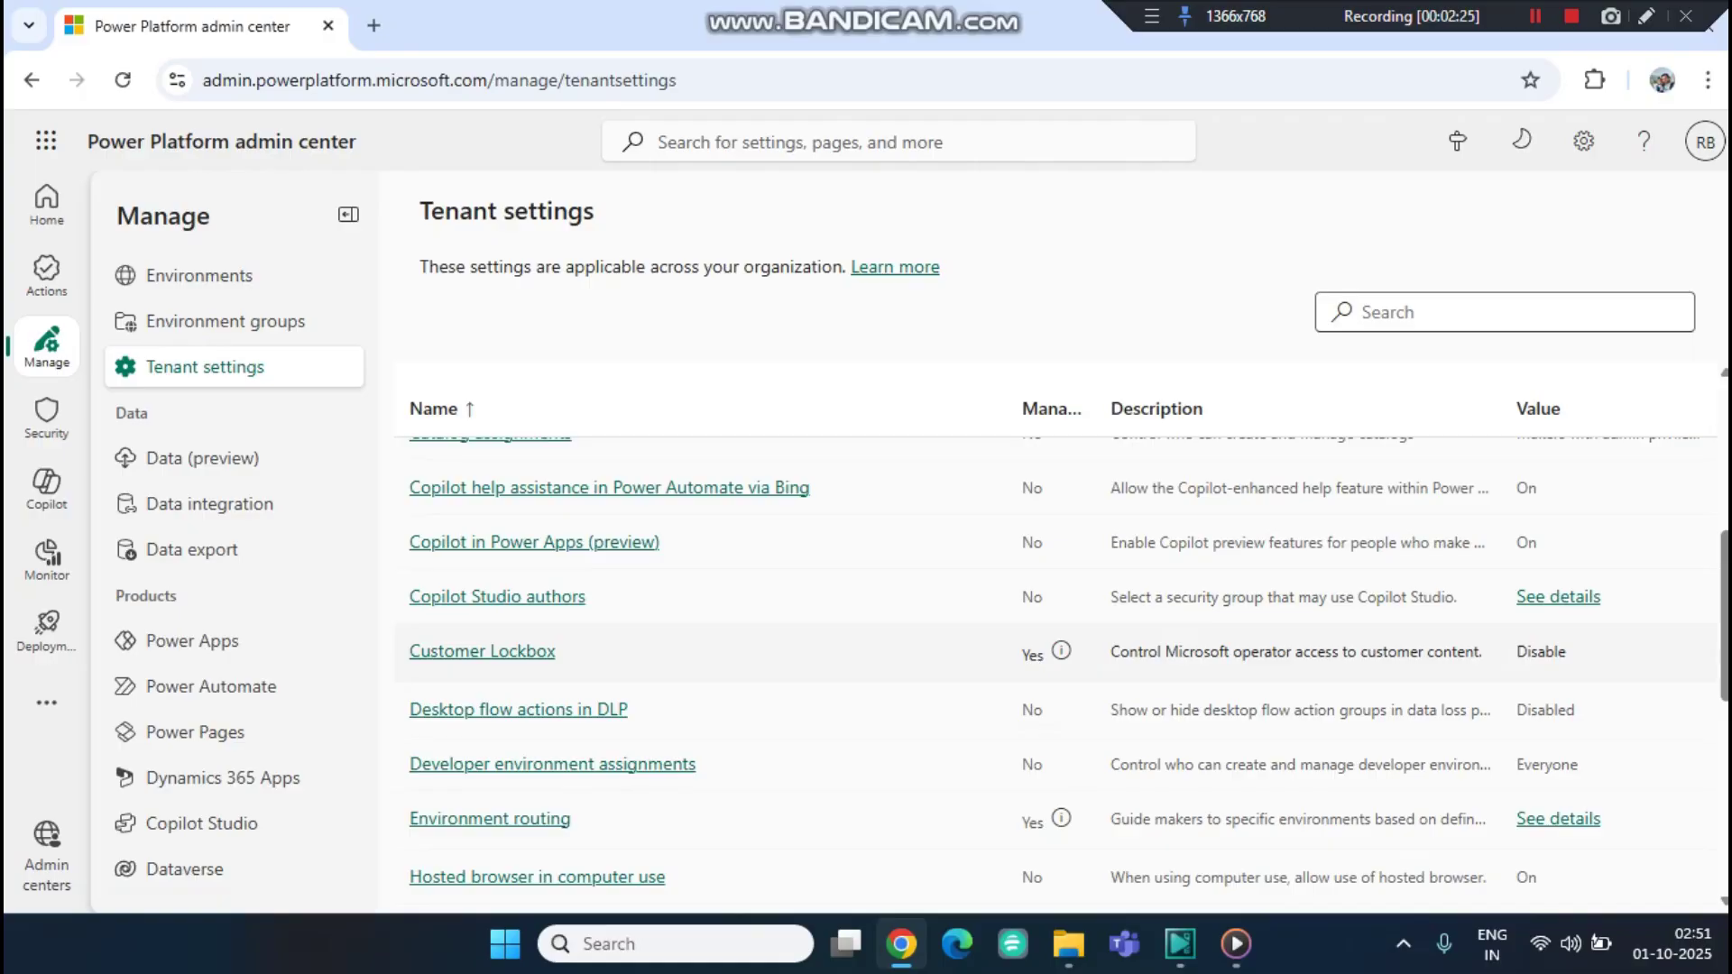
pyautogui.press('Return')
pyautogui.press('Escape')
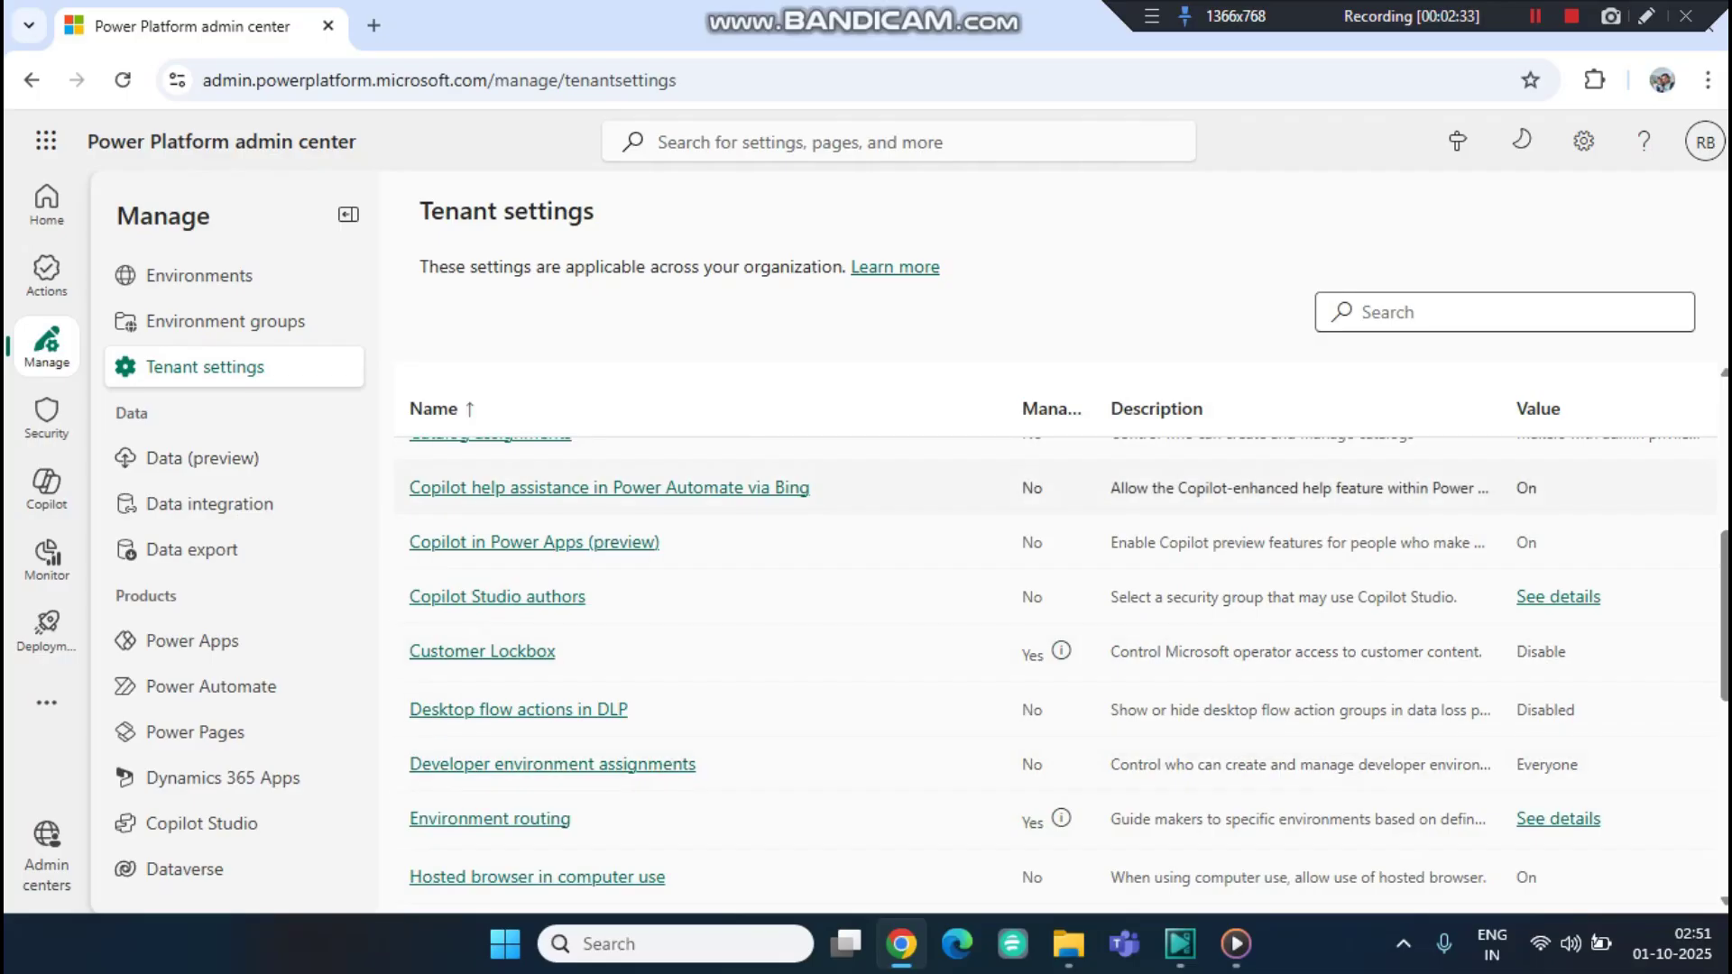
# View the Manage Gateways page for data gateways and open the Data integration projects list.
pyautogui.click(203, 459)
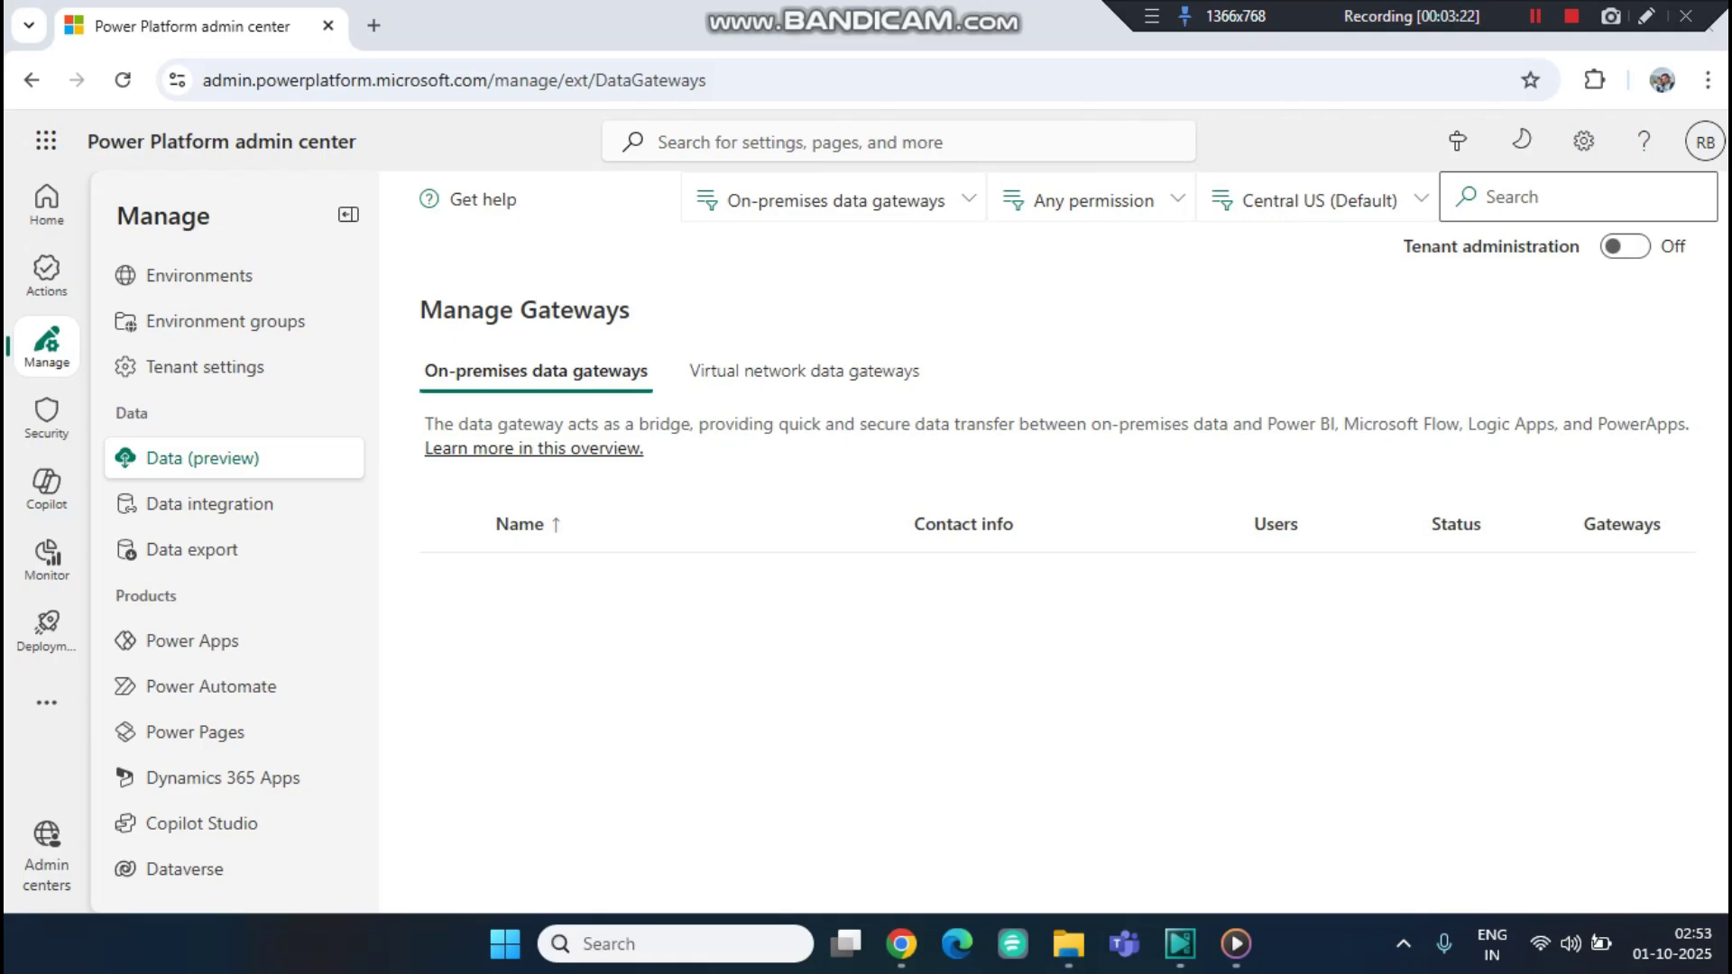
pyautogui.moveTo(420, 309); pyautogui.dragTo(636, 310)
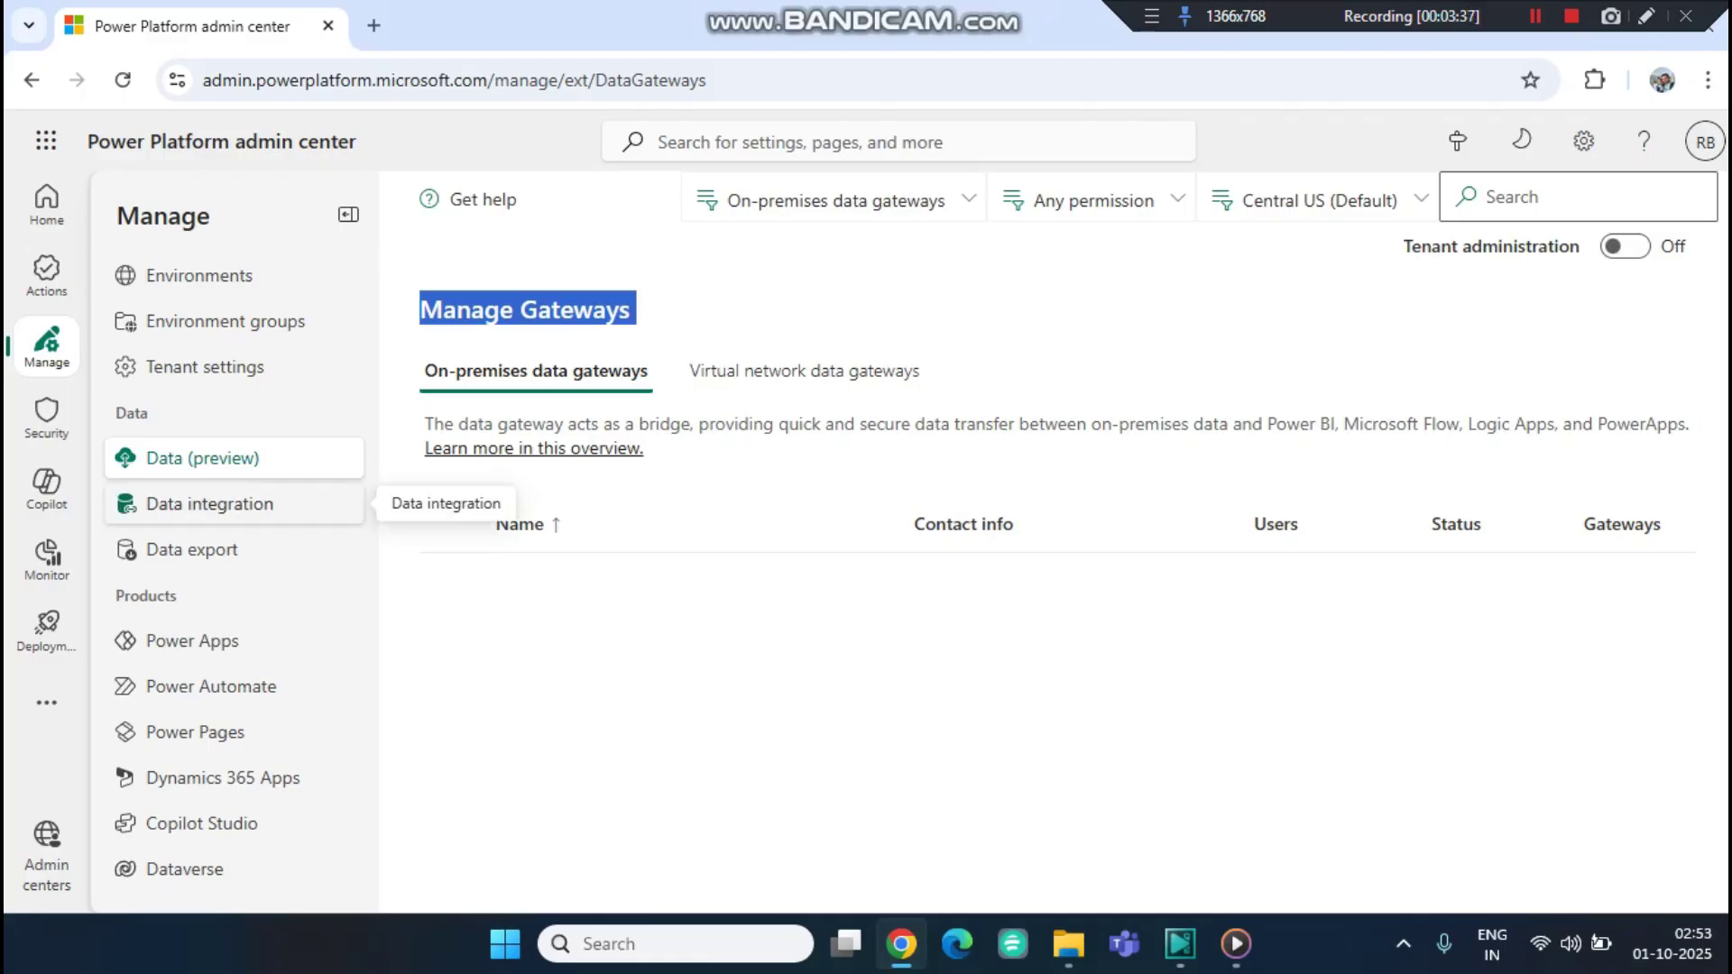
pyautogui.click(210, 503)
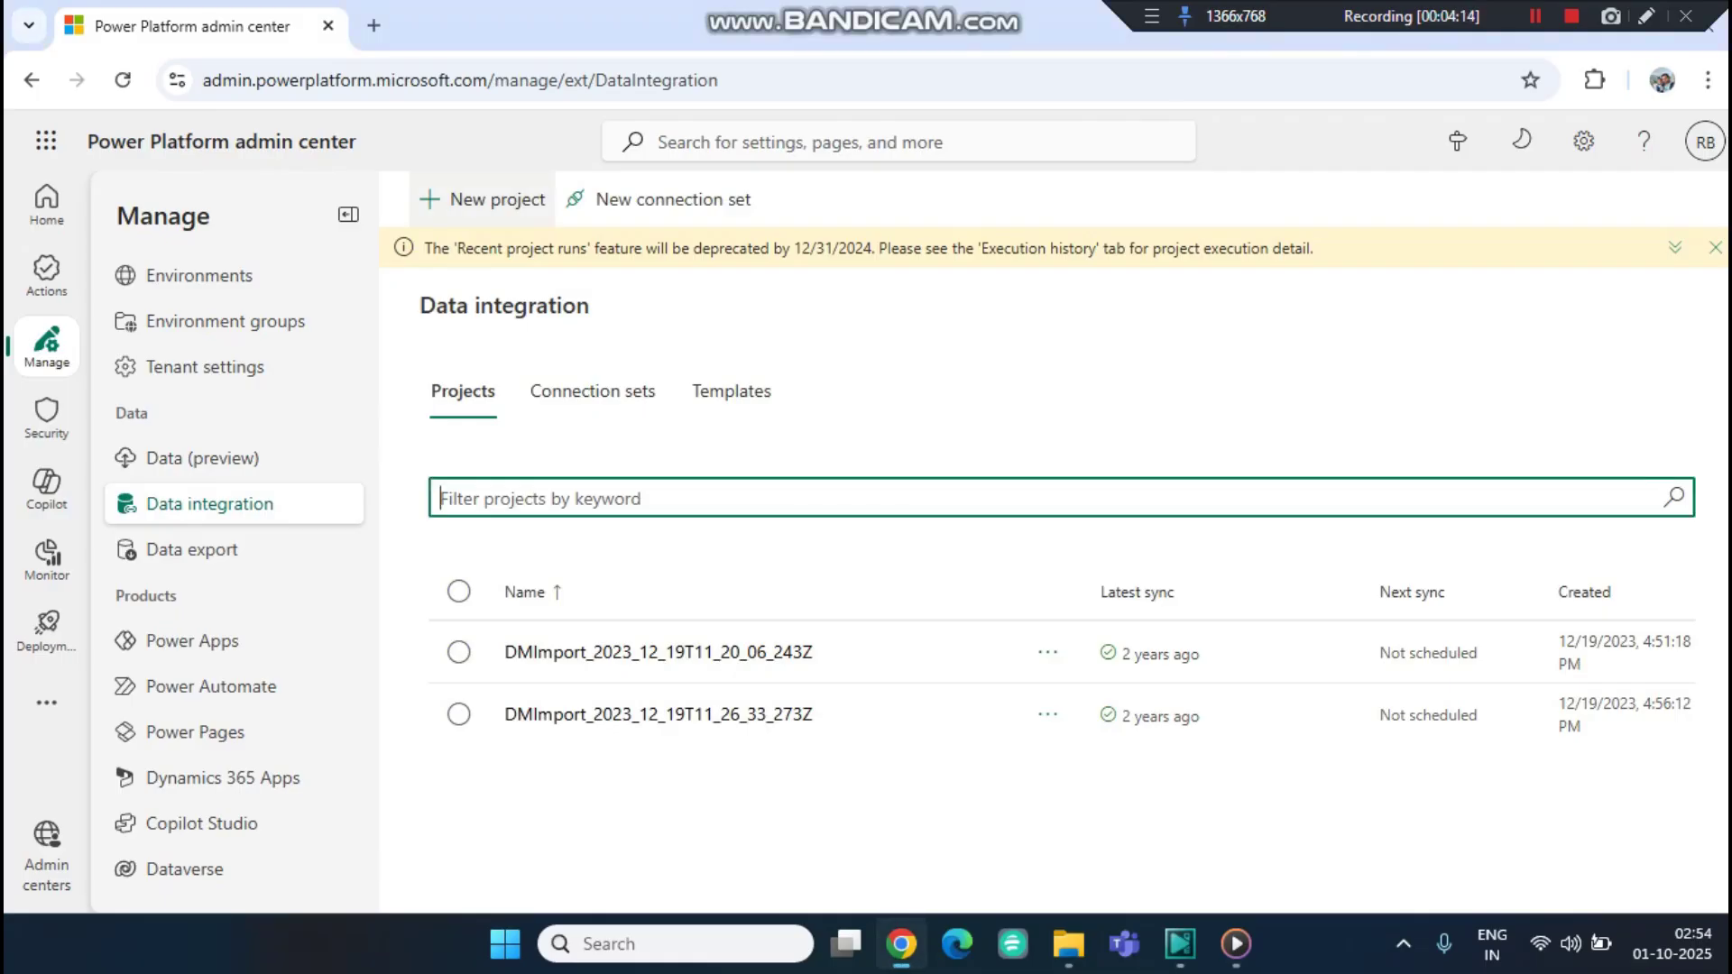
# Start a new data integration project named test and open the form for creating its connection set.
pyautogui.click(483, 199)
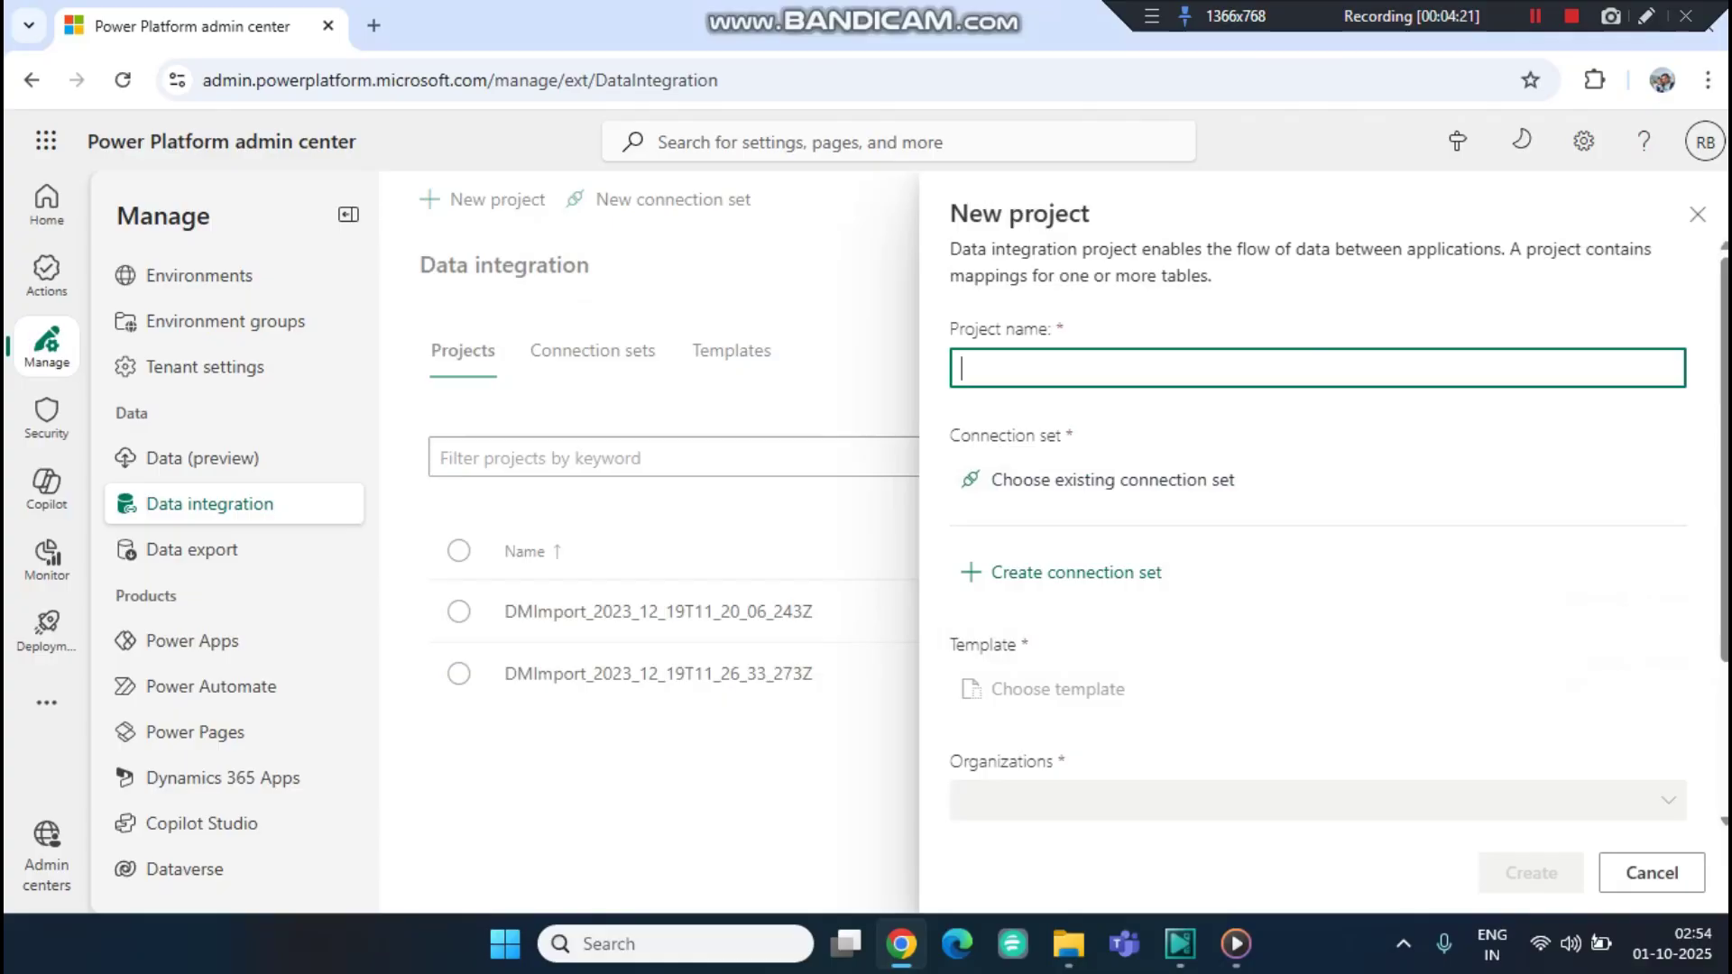
pyautogui.write('test')
pyautogui.press('Tab')
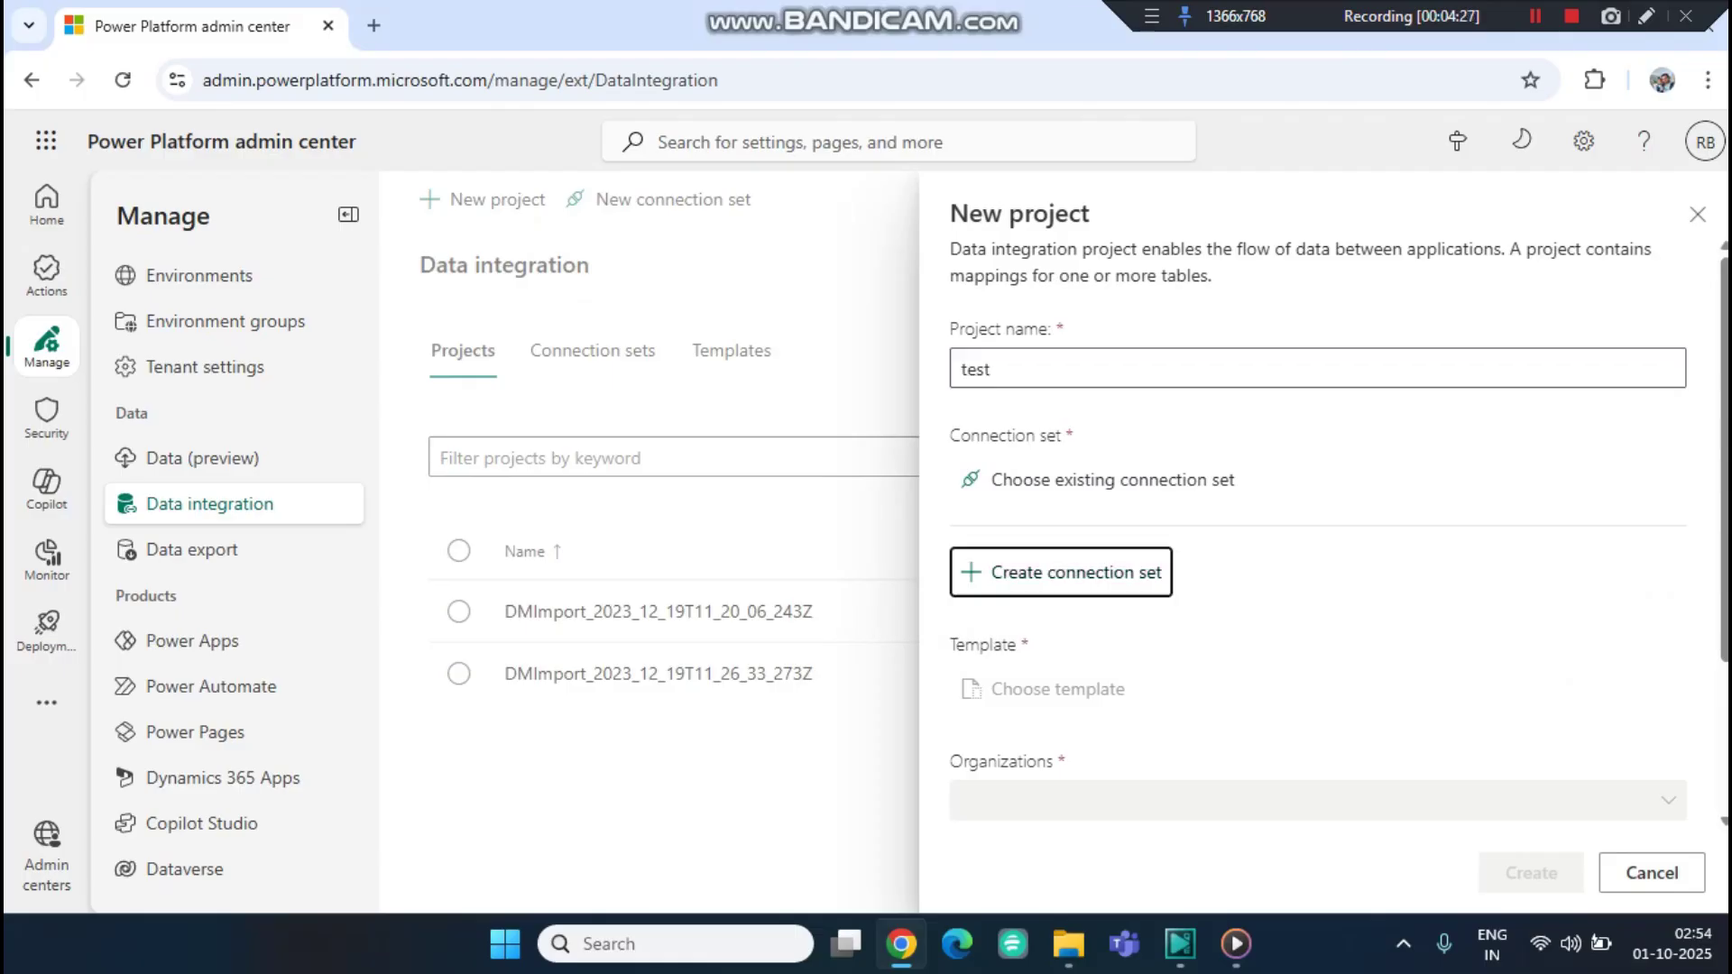
pyautogui.press('Return')
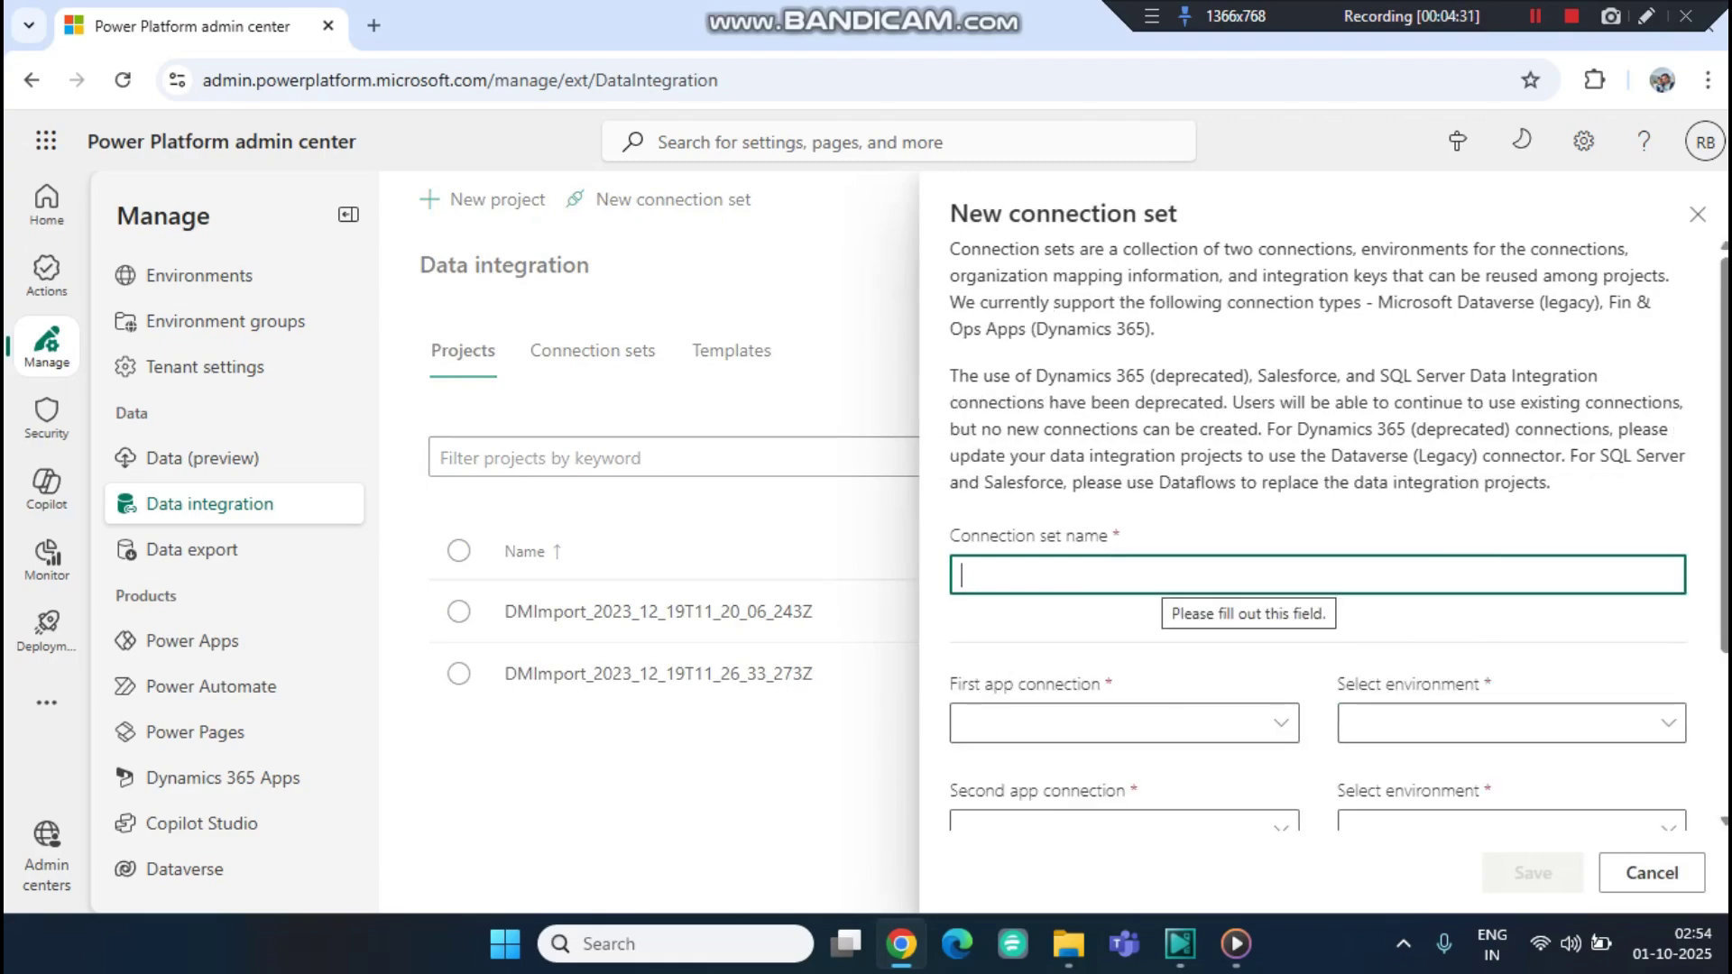
pyautogui.scroll(-2, 1317, 541)
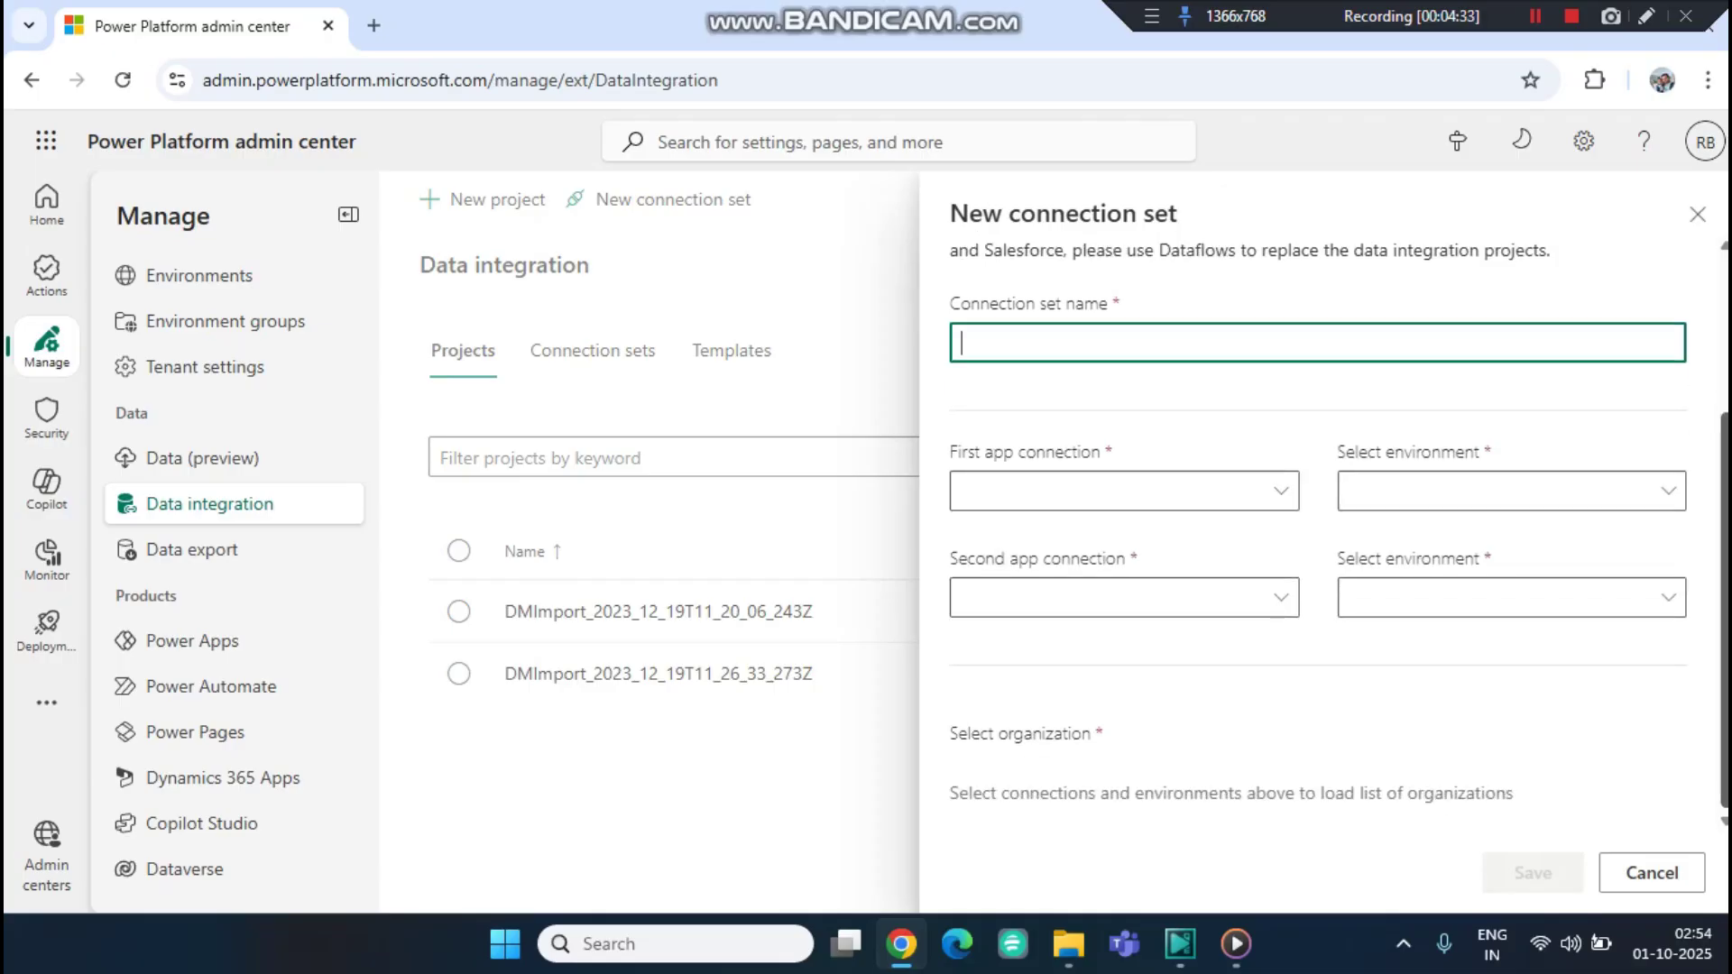
# Create a new Microsoft Dataverse connection in the MSFT (default) environment for the first app, and close the connection set form without saving.
pyautogui.press('Tab')
pyautogui.press('Return')
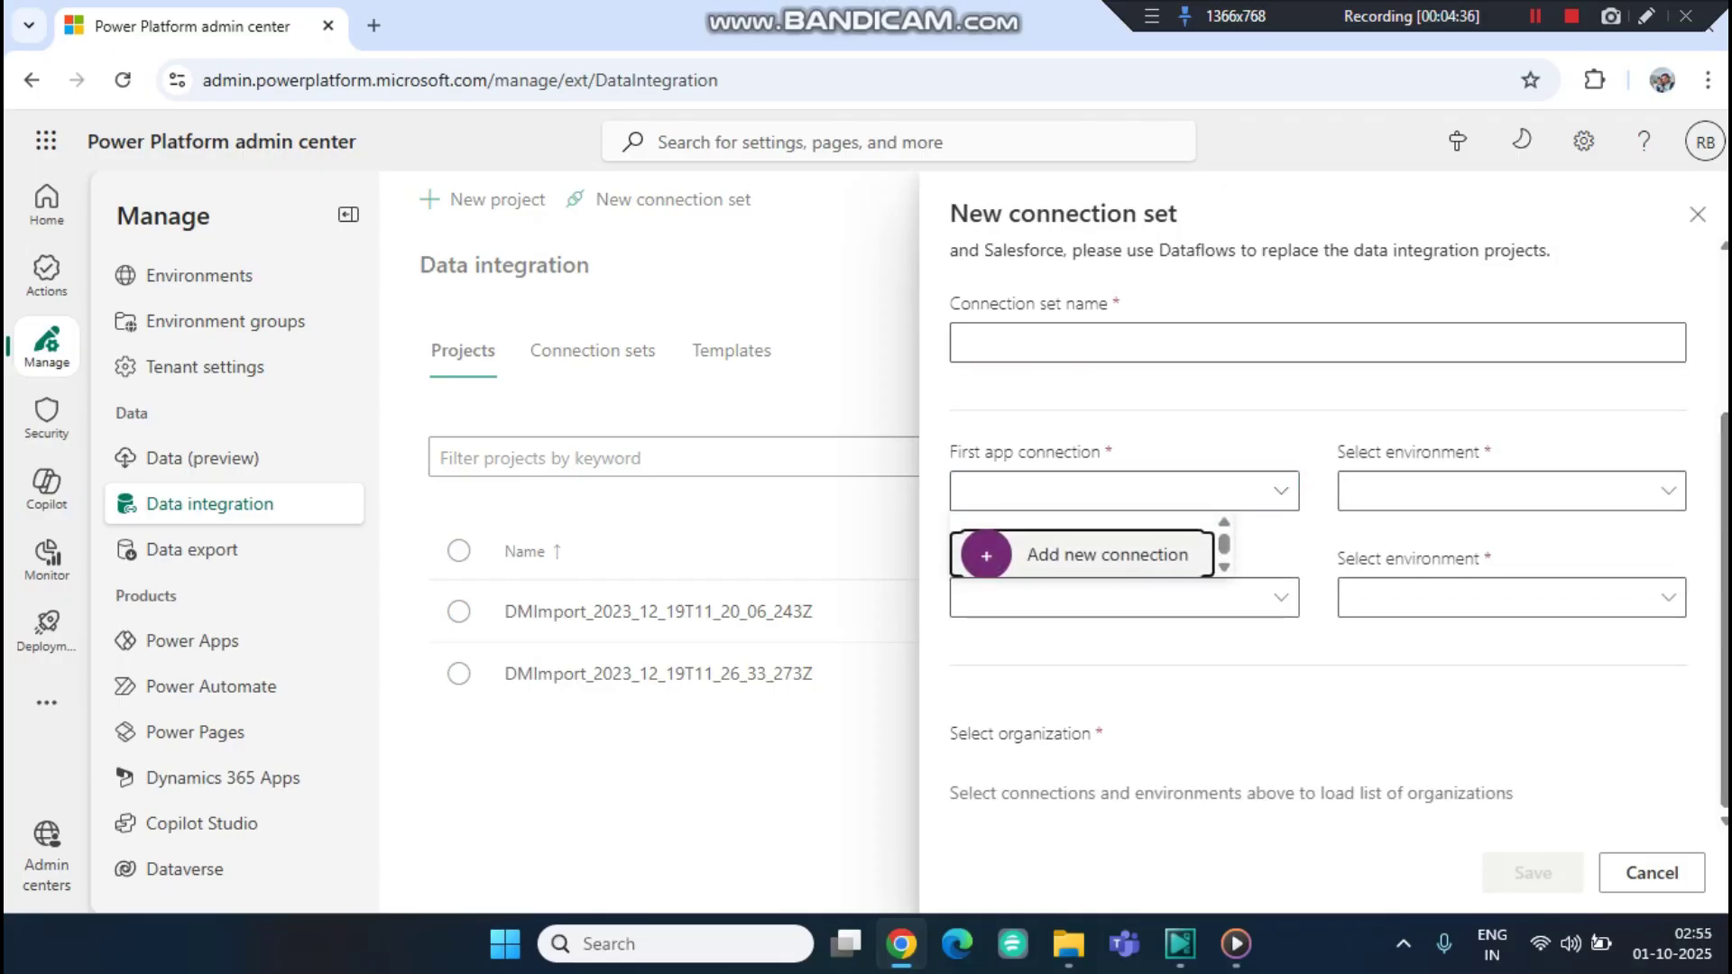
pyautogui.press('Return')
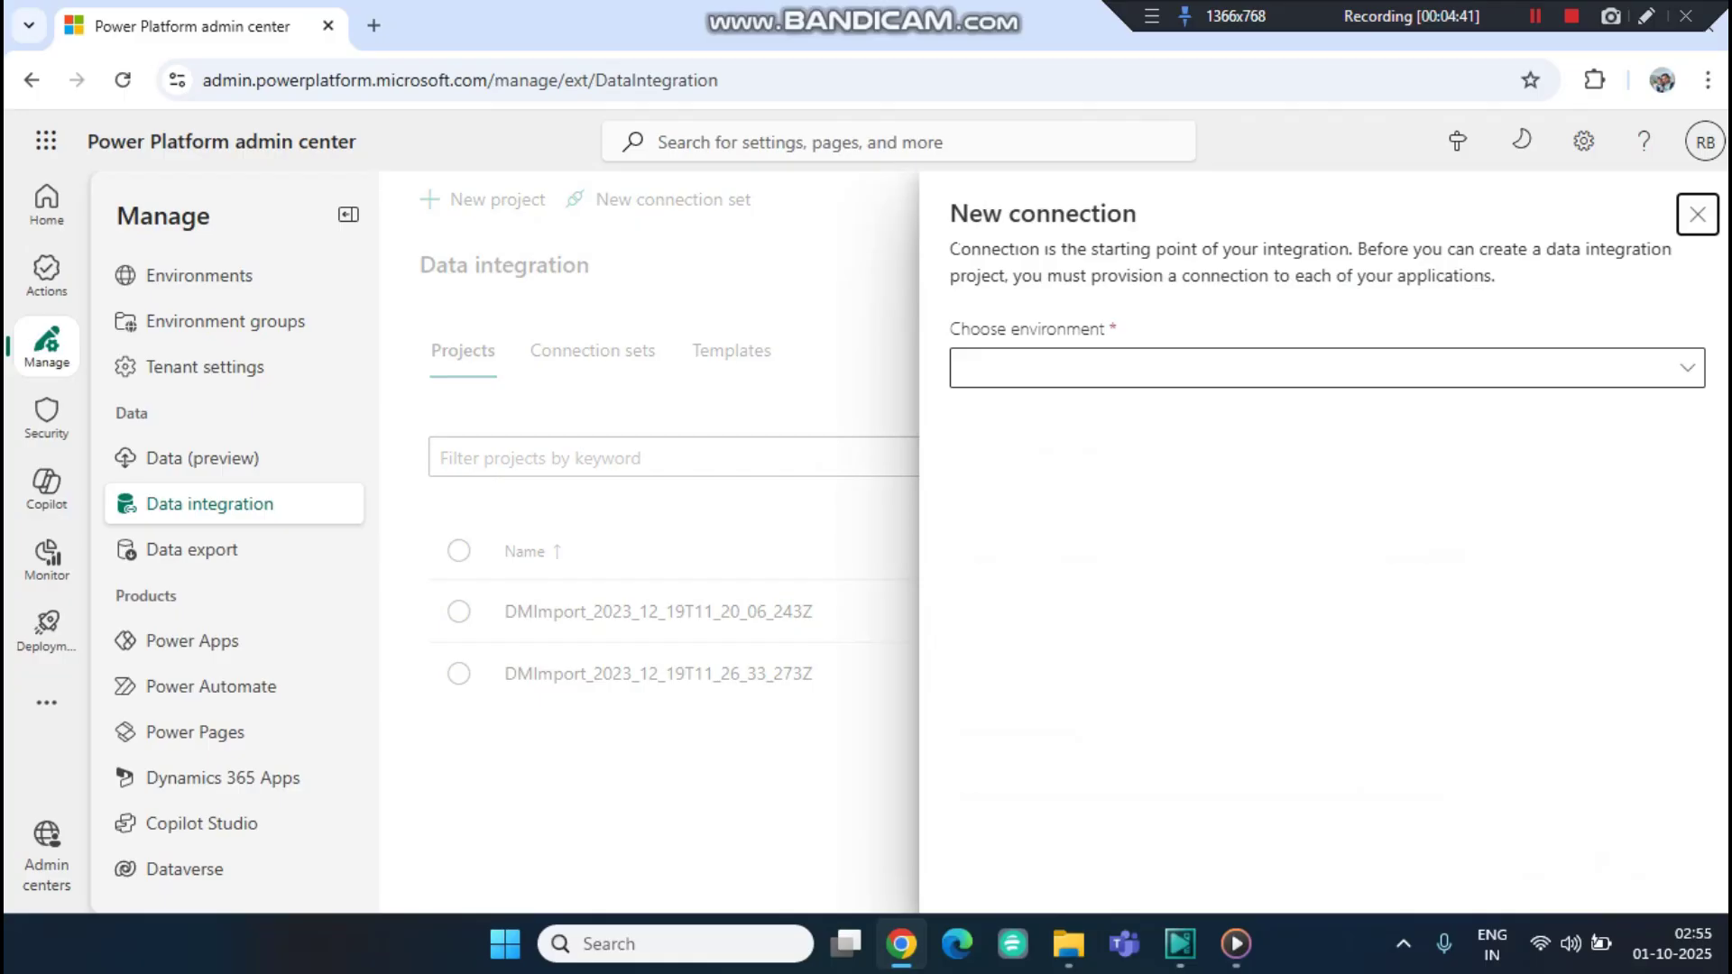
pyautogui.press('Tab')
pyautogui.press('Return')
pyautogui.press('Return')
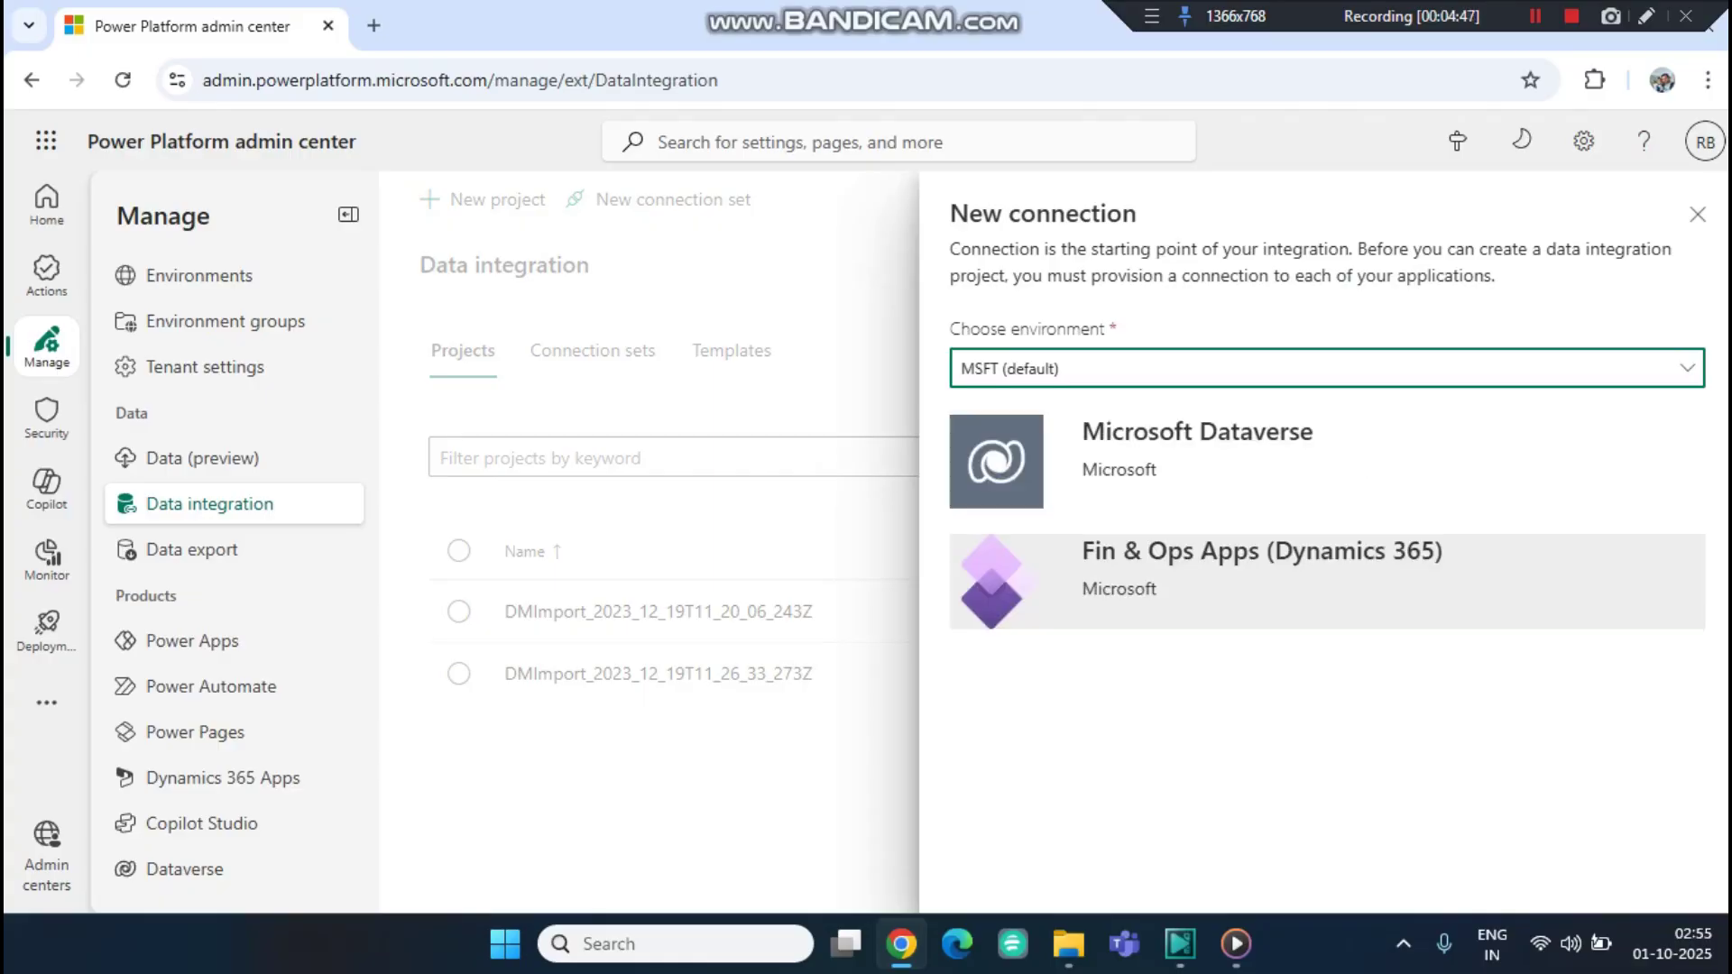
pyautogui.press('Tab')
pyautogui.press('Return')
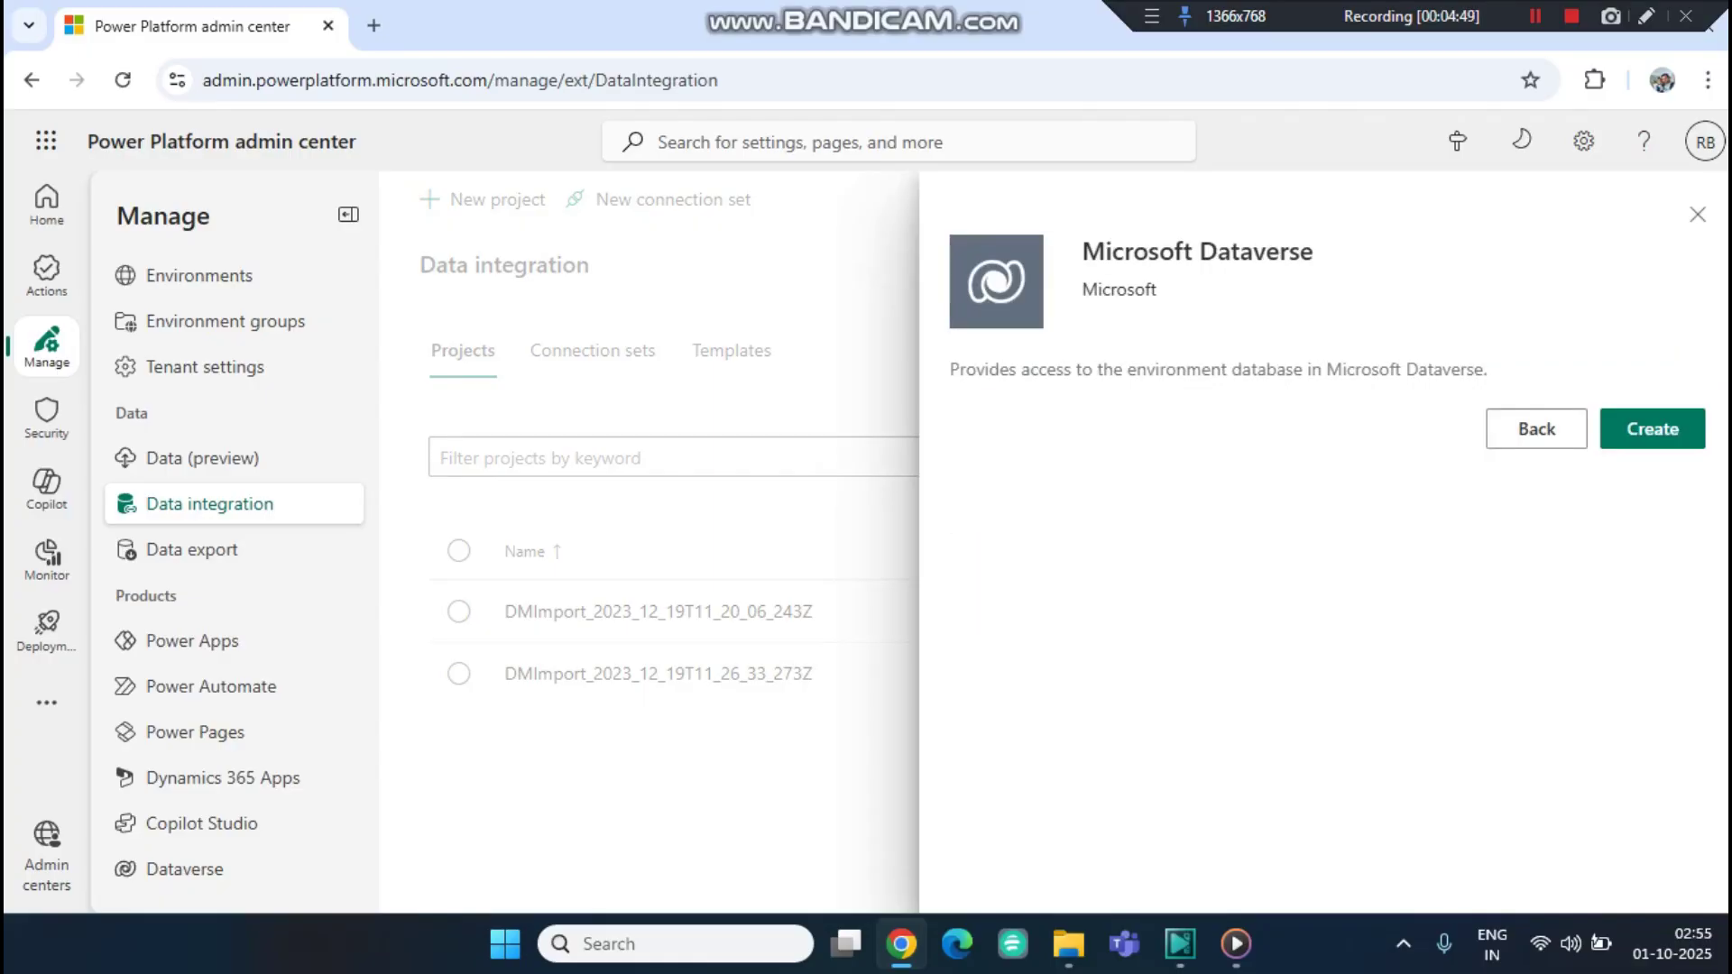
pyautogui.click(1653, 429)
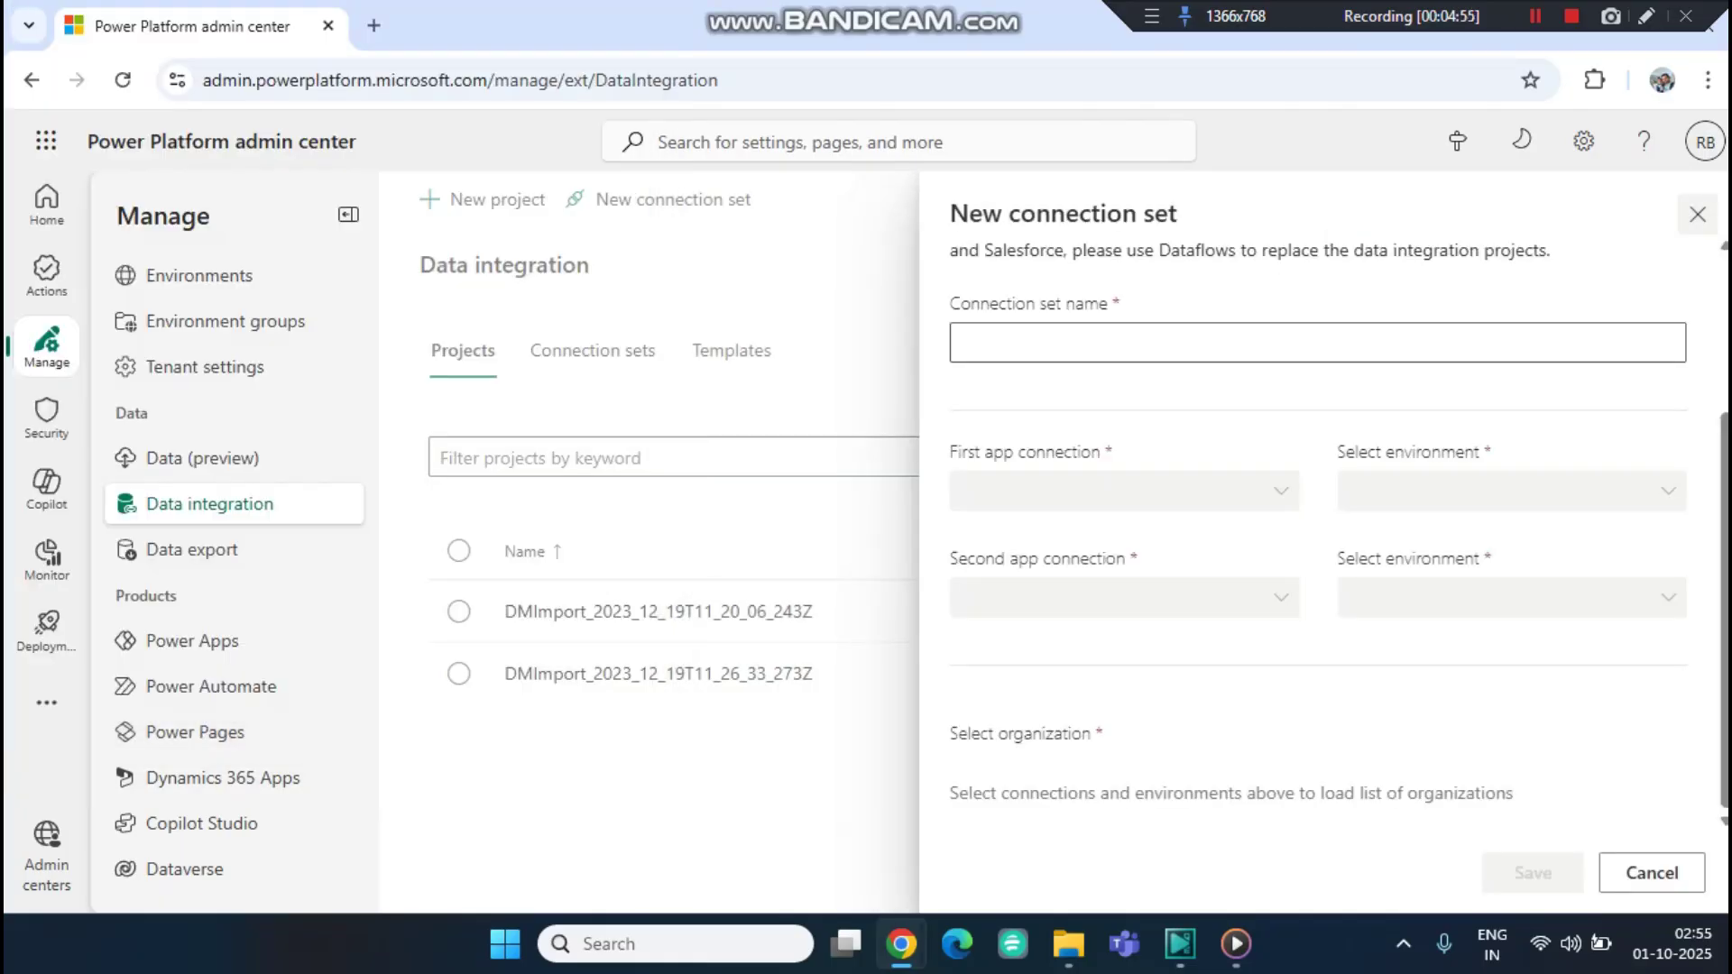
pyautogui.click(1698, 214)
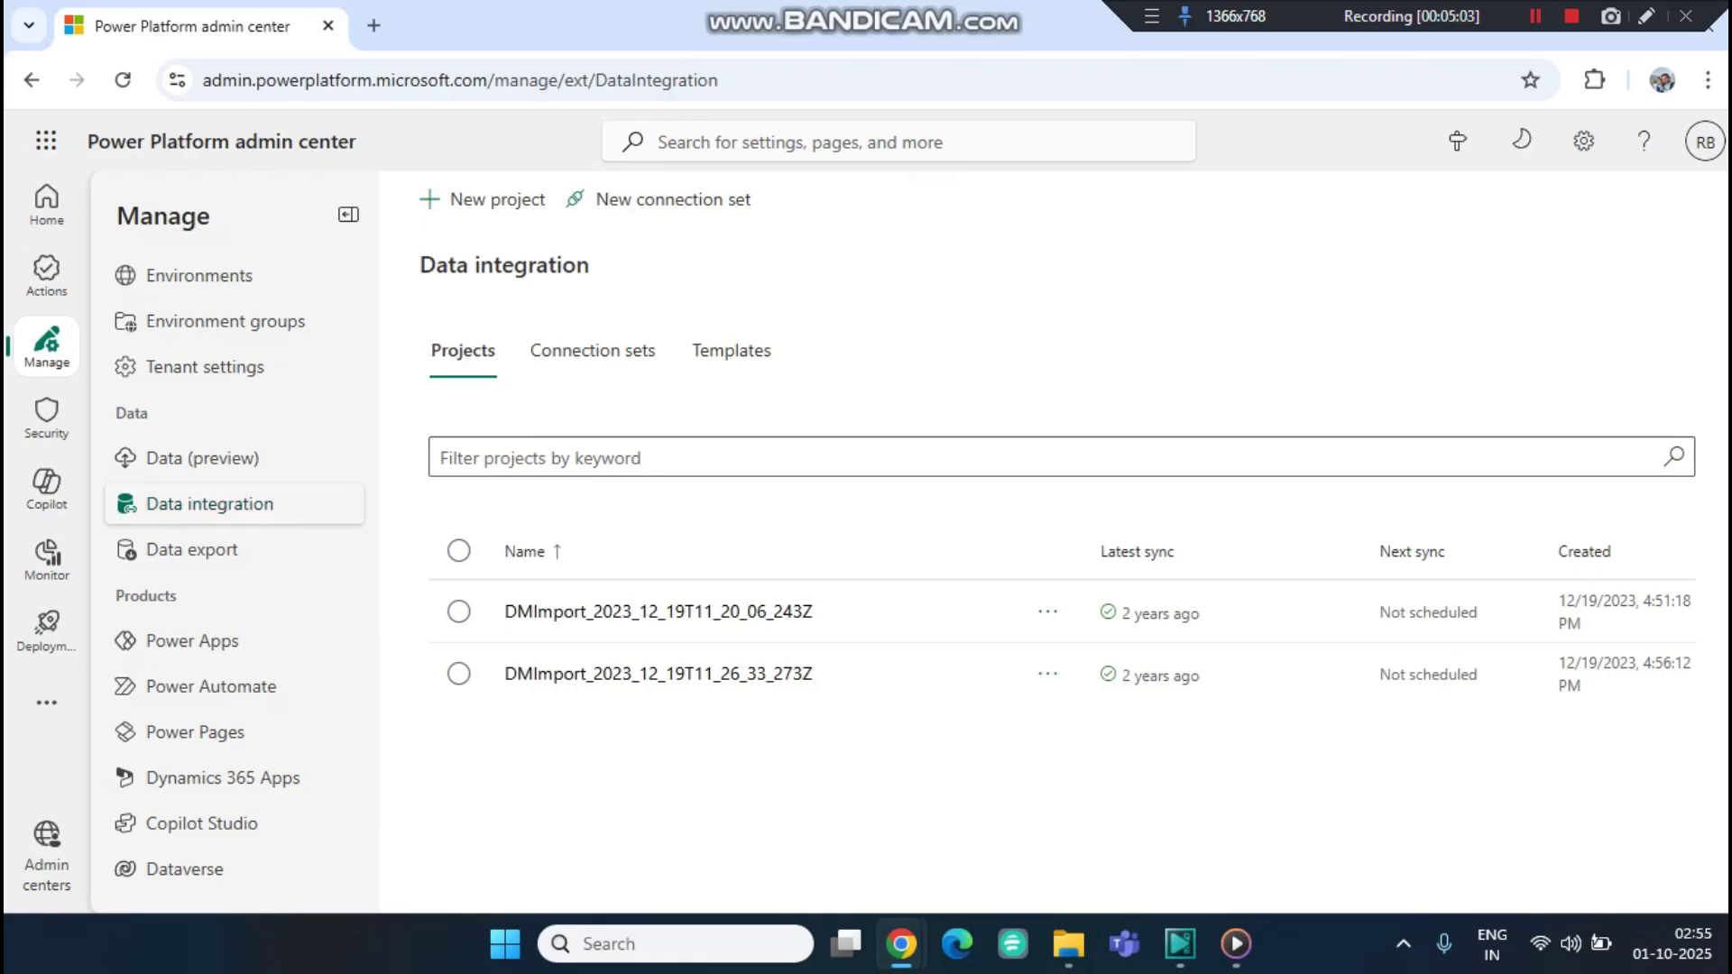
# Open the Data export page and view its App Insights and Data Lake (Preview) sections.
pyautogui.click(192, 549)
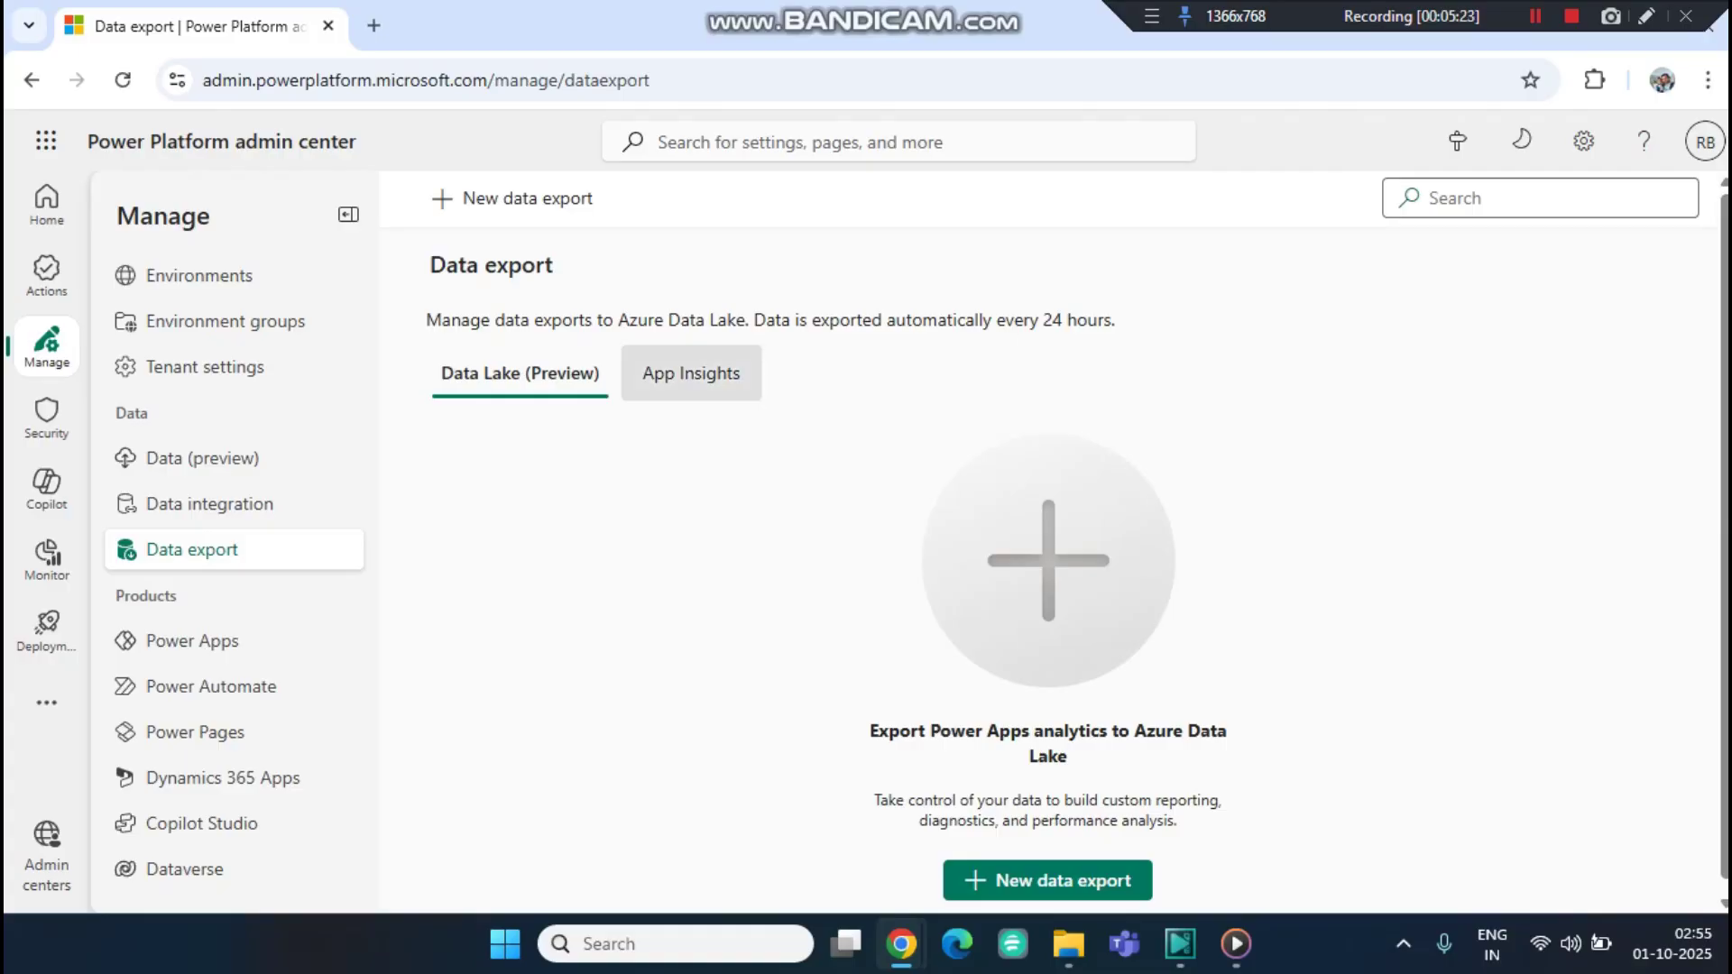
pyautogui.click(691, 373)
pyautogui.click(519, 372)
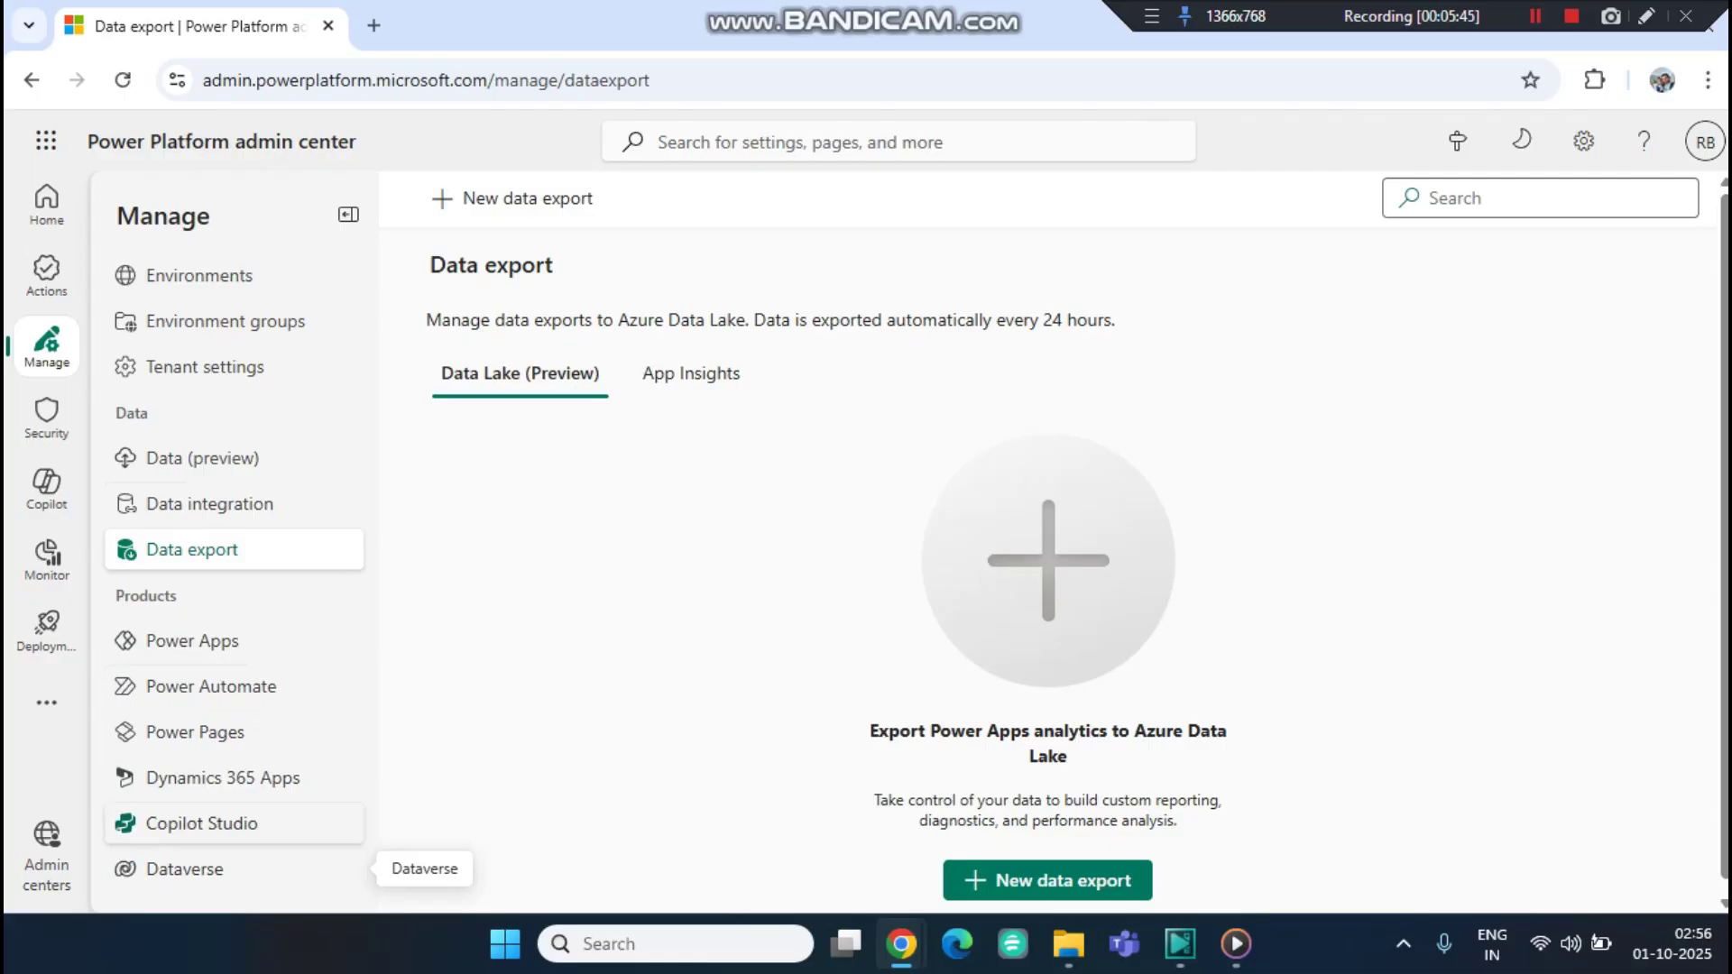
# View the Deployment overview and open the Licensing area with its Power Apps license summary.
pyautogui.click(46, 855)
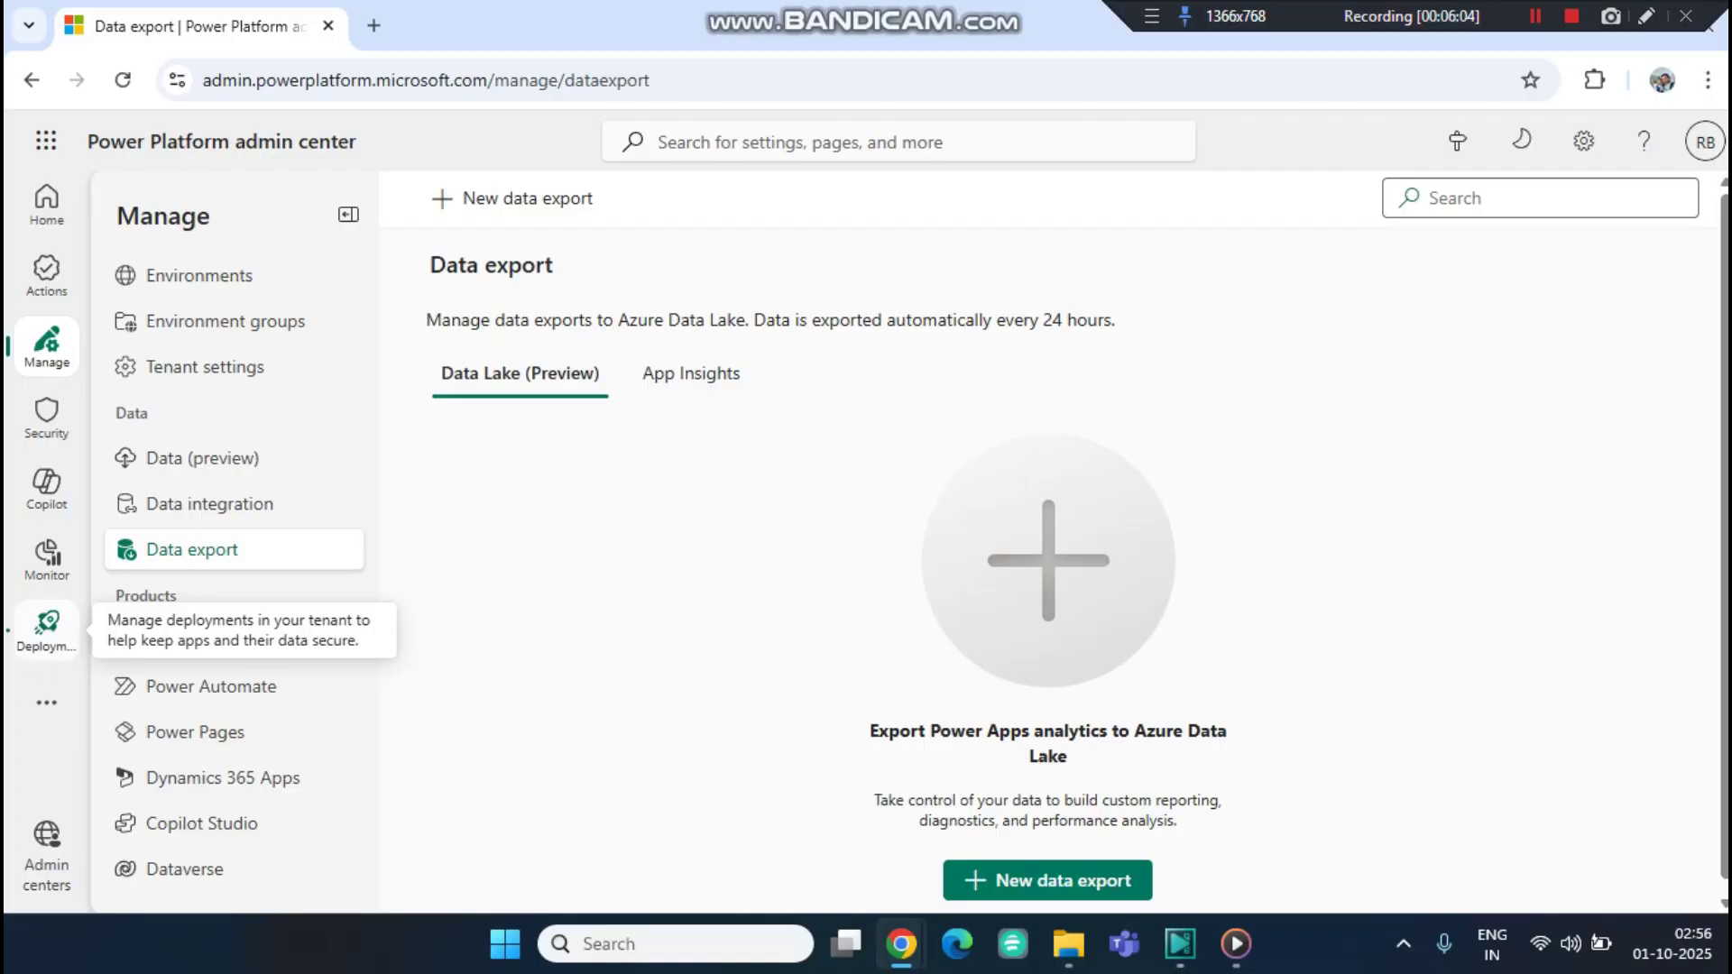
pyautogui.click(47, 624)
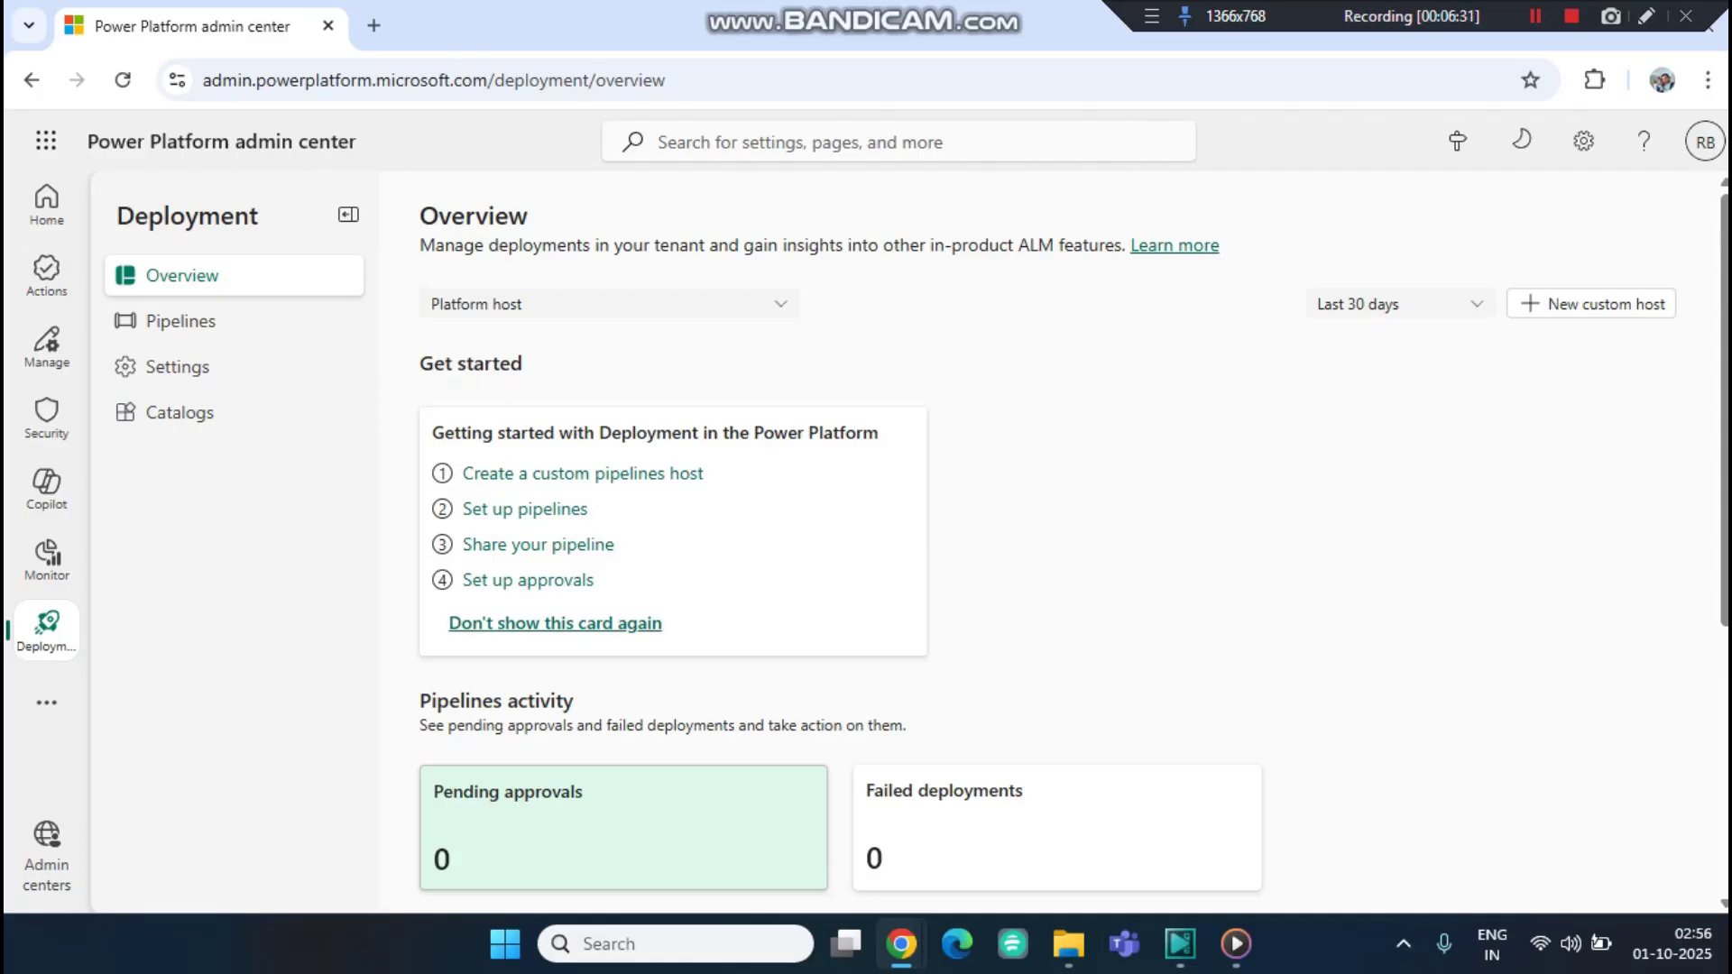
pyautogui.click(46, 701)
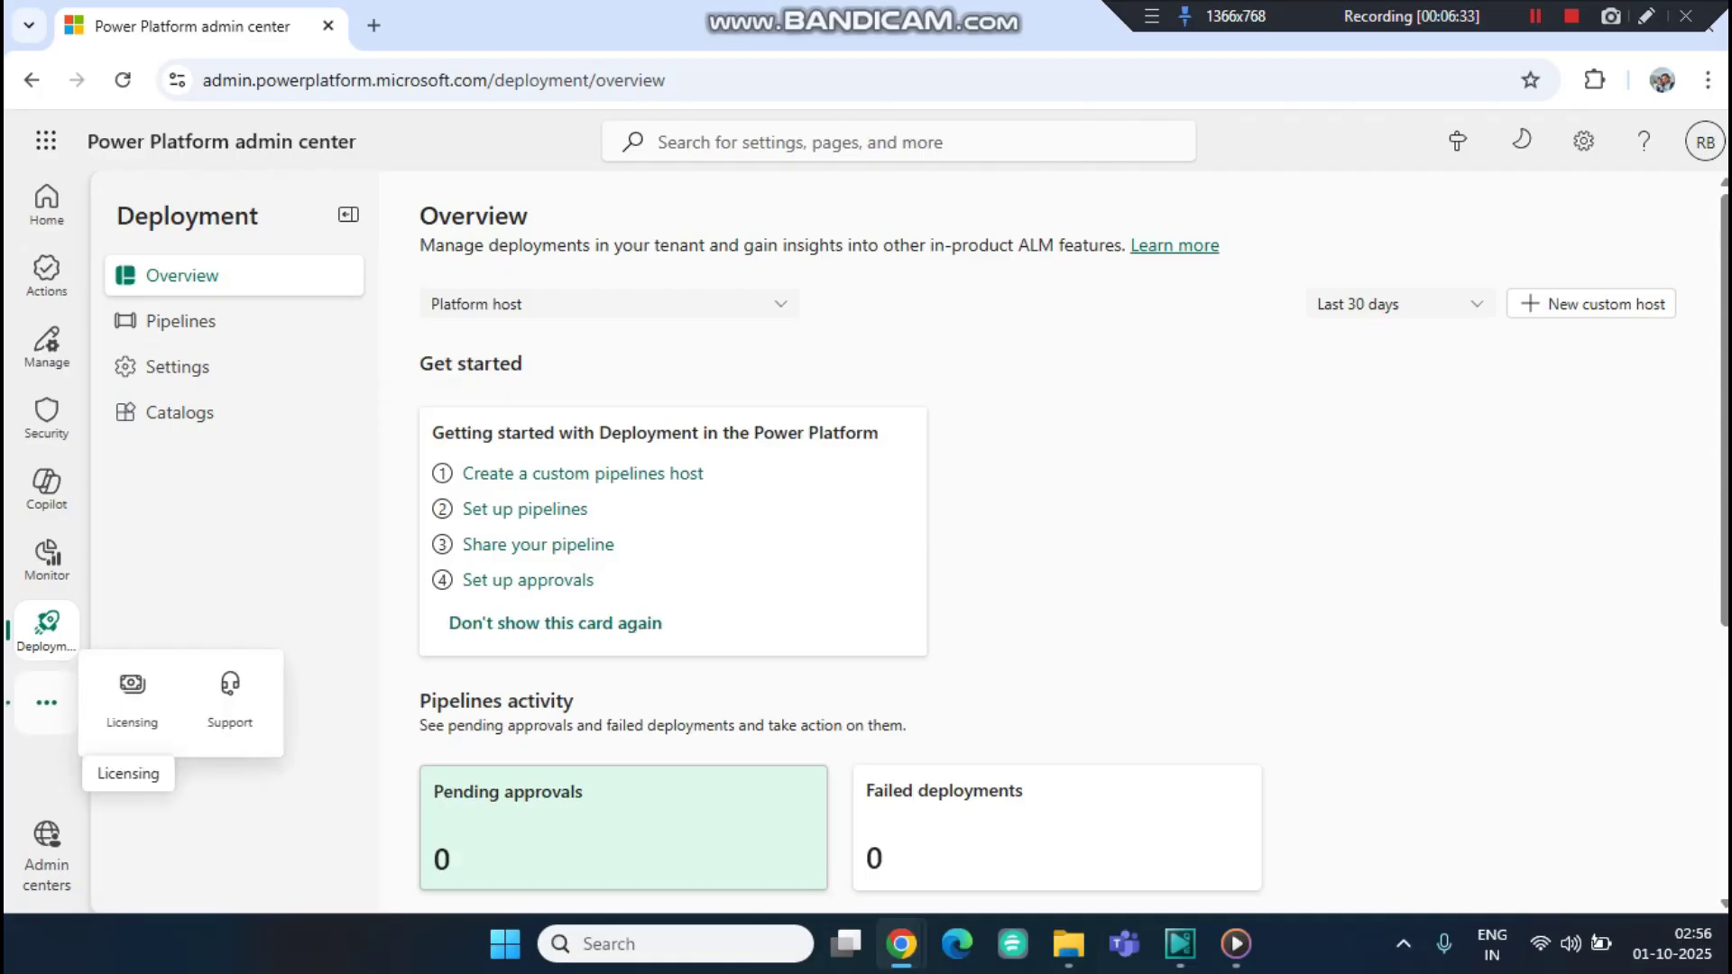
pyautogui.click(133, 702)
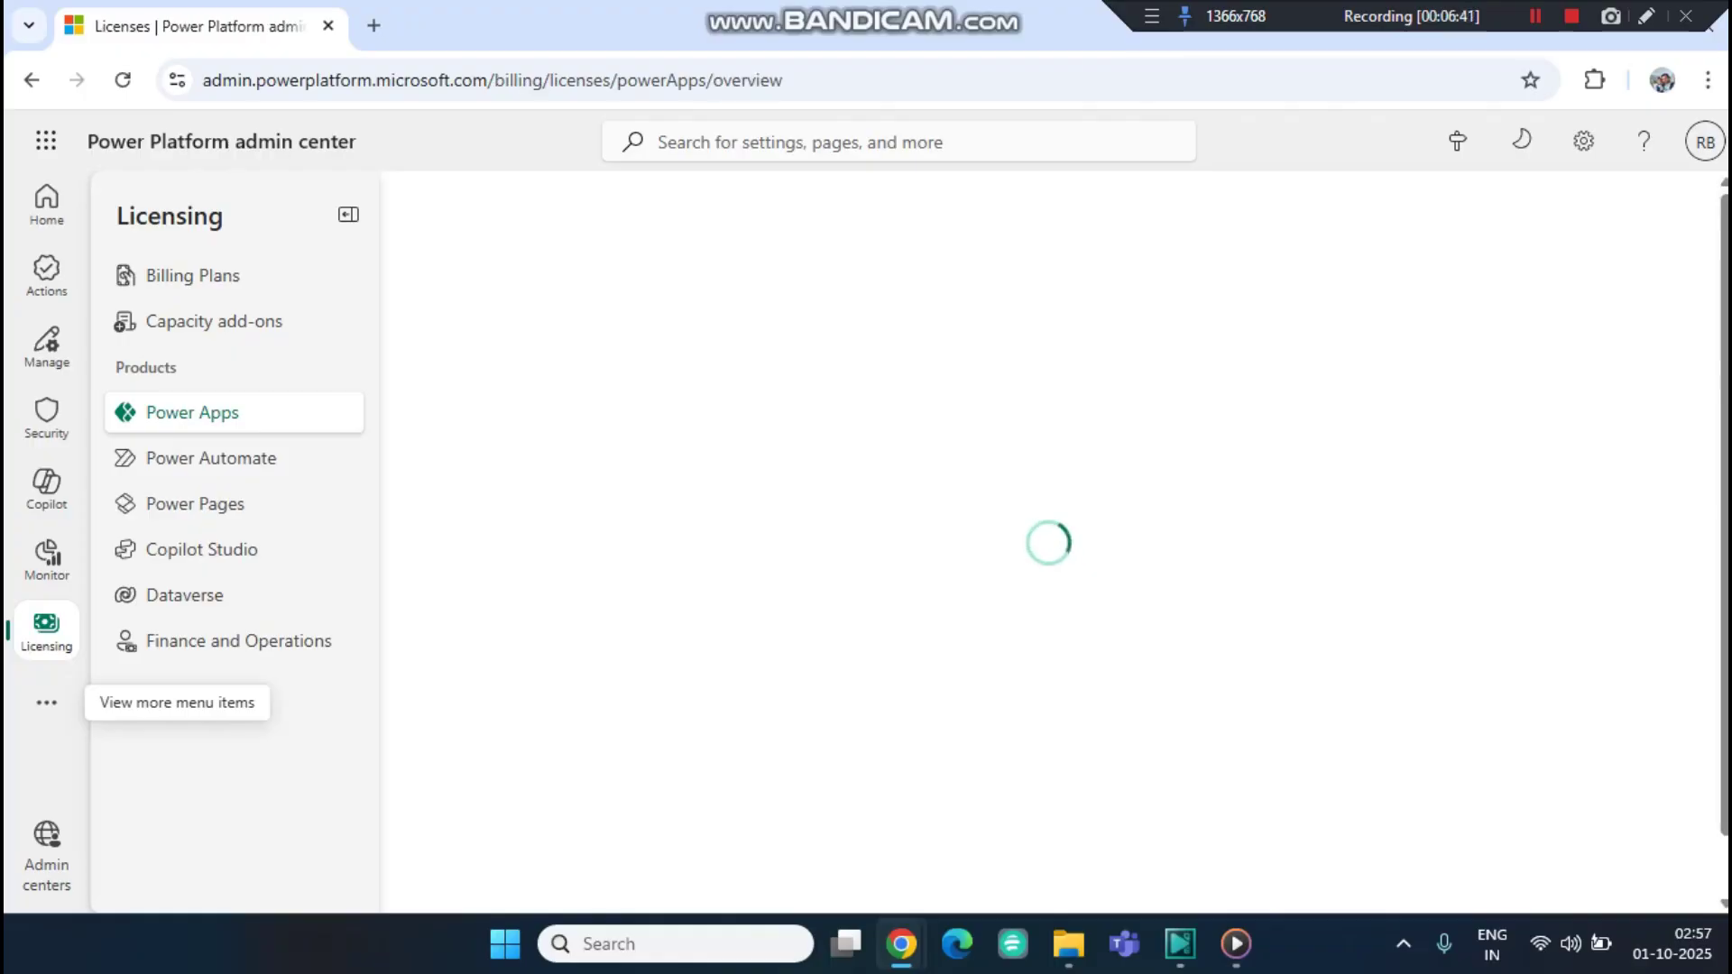
# View the Support requests page and return to the admin center's home page.
pyautogui.click(46, 702)
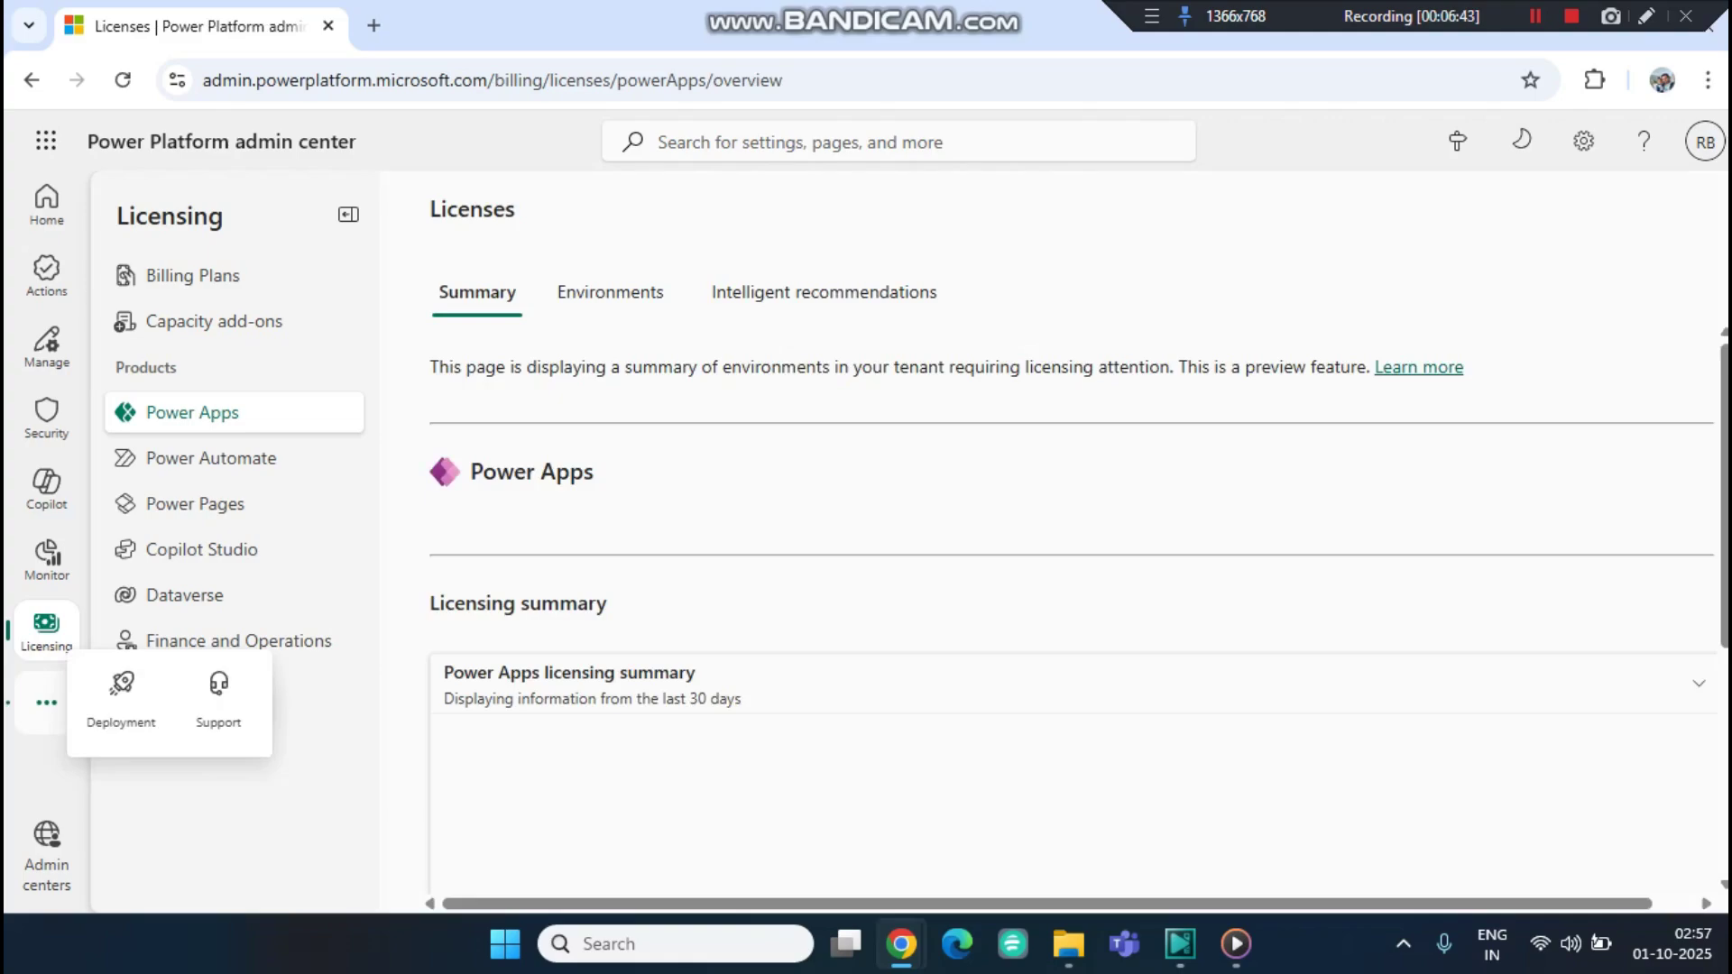
pyautogui.click(219, 690)
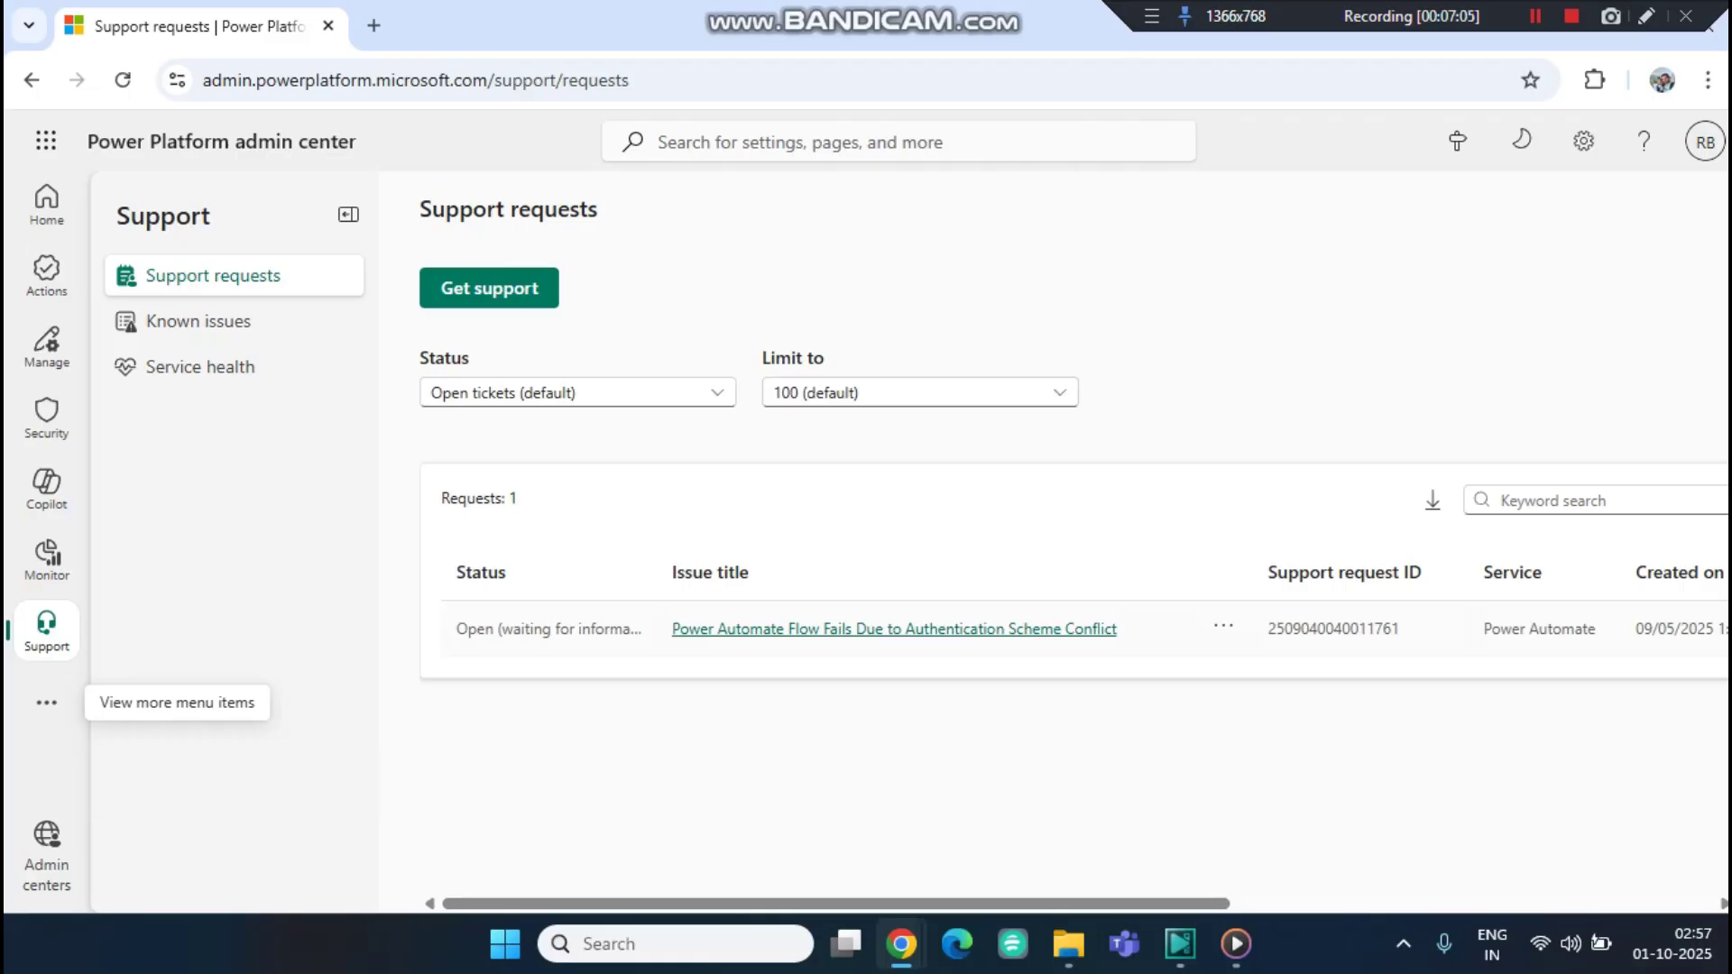
pyautogui.click(46, 203)
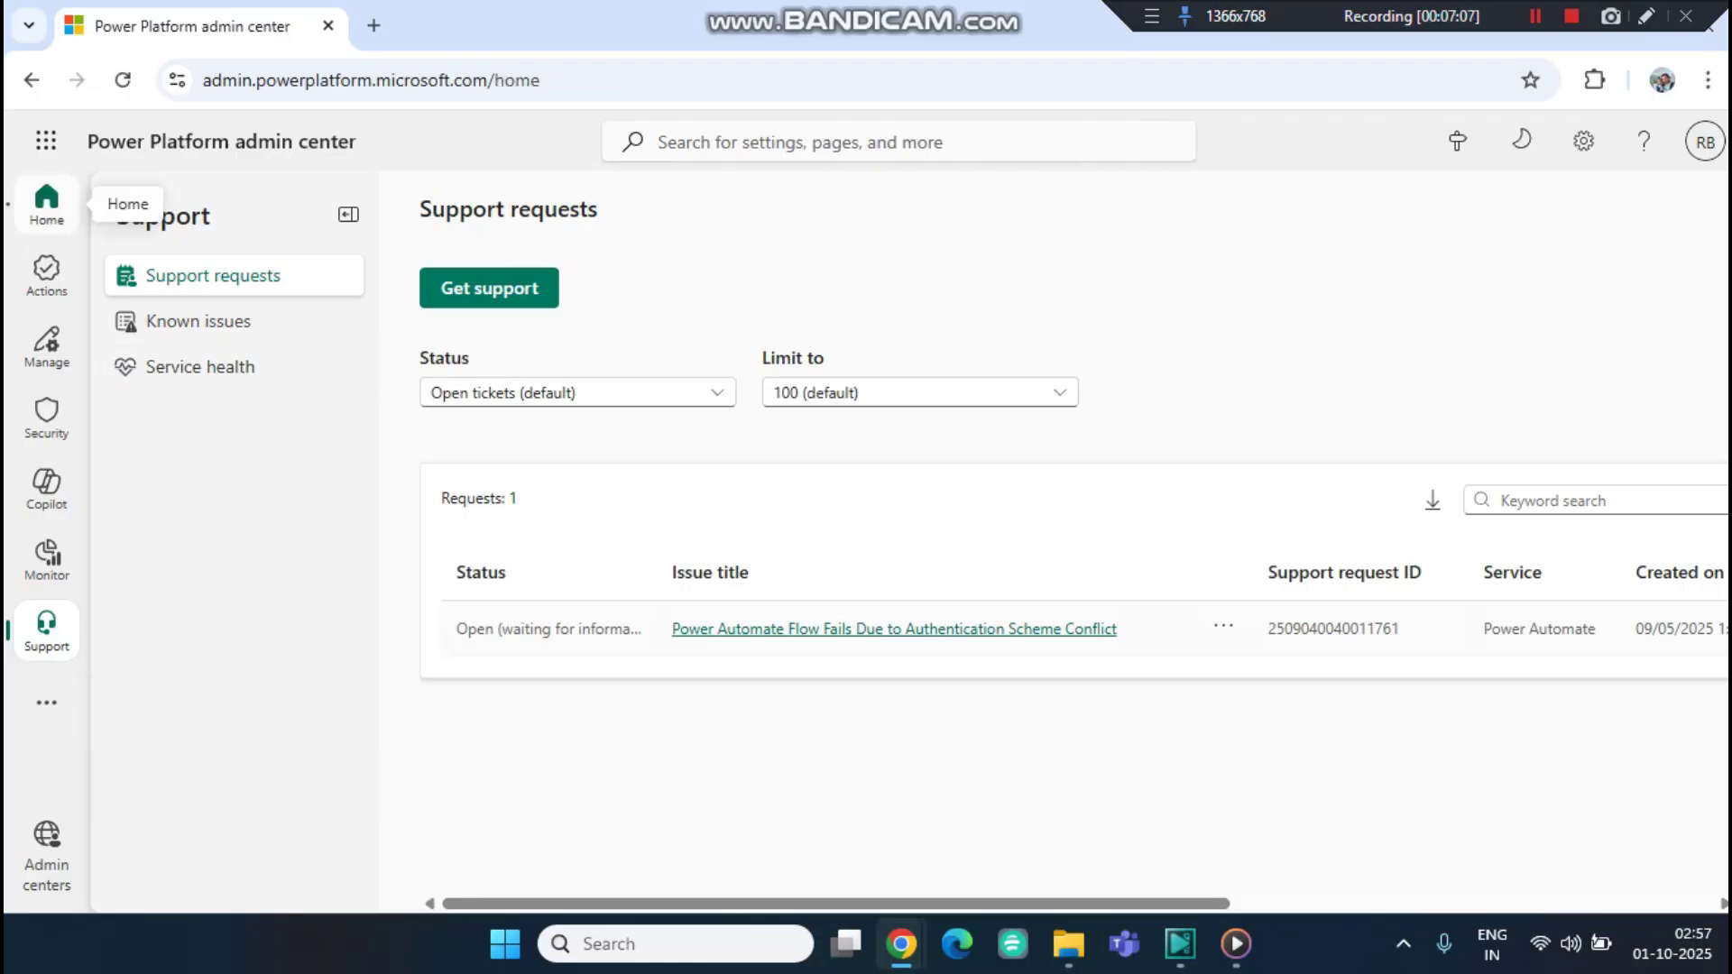